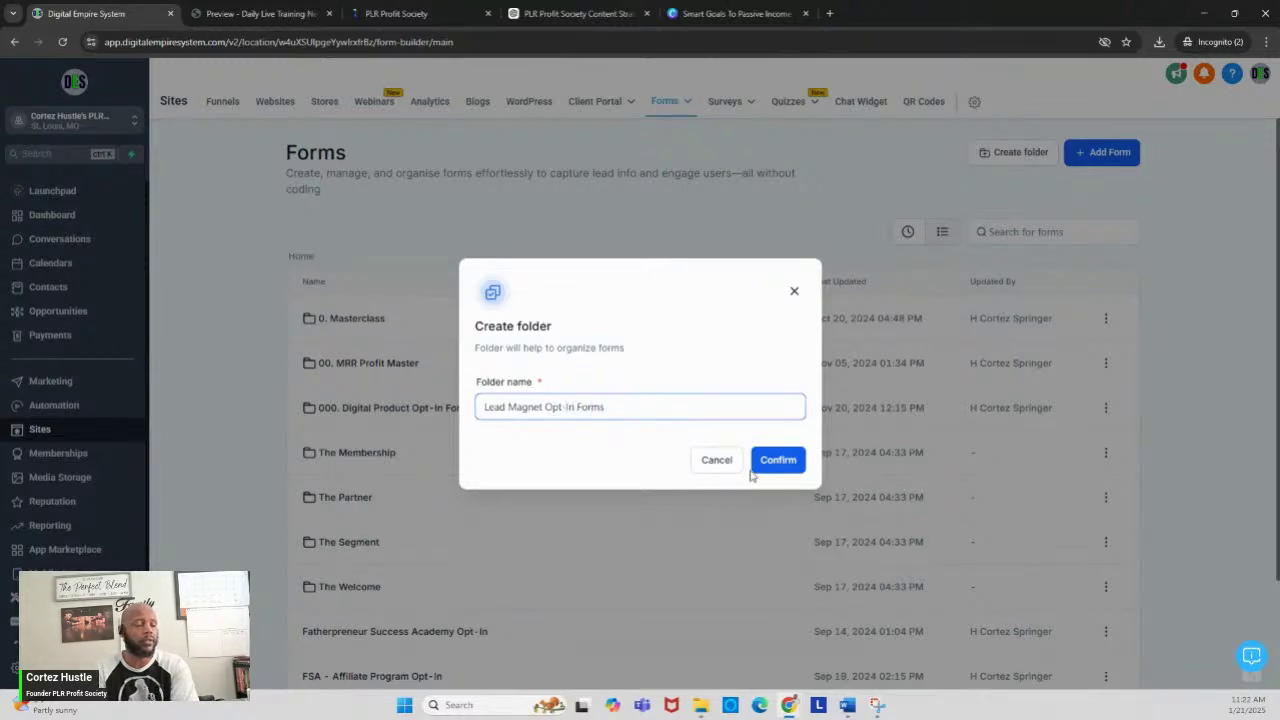
- Create the forms folder named Lead Magnet Opt-In Forms and open it
left_click(789, 460)
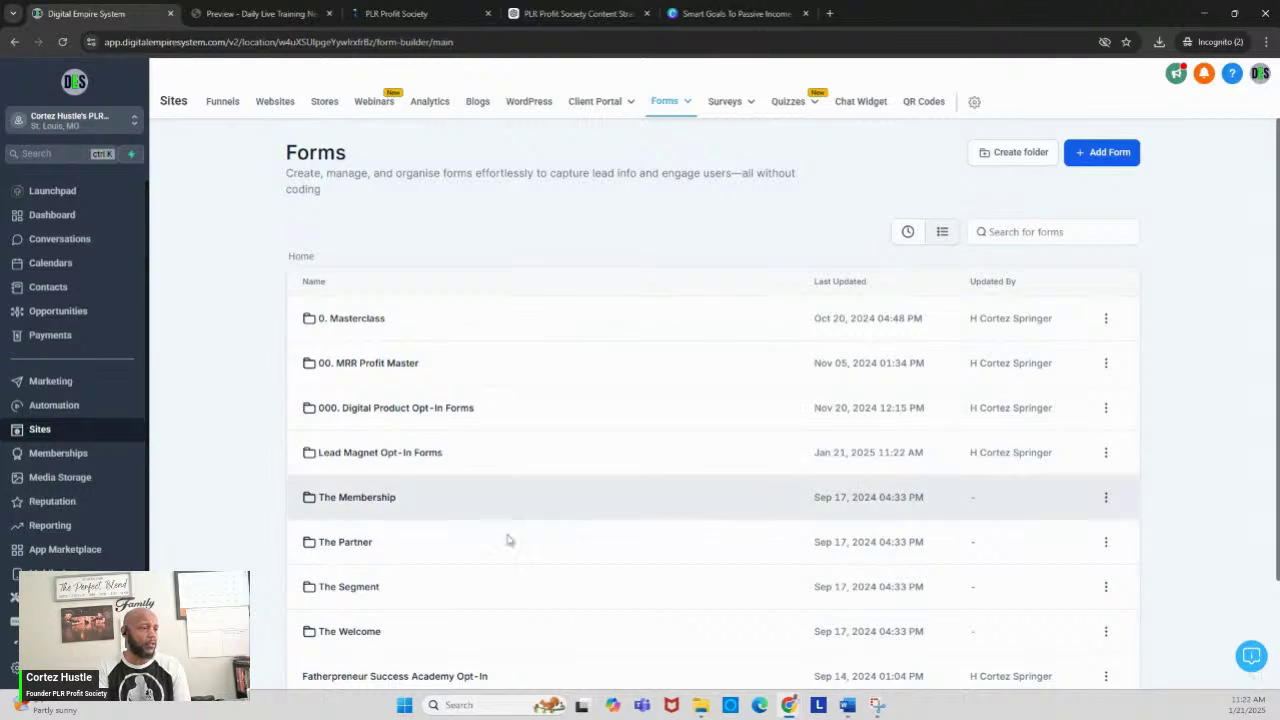
left_click(432, 458)
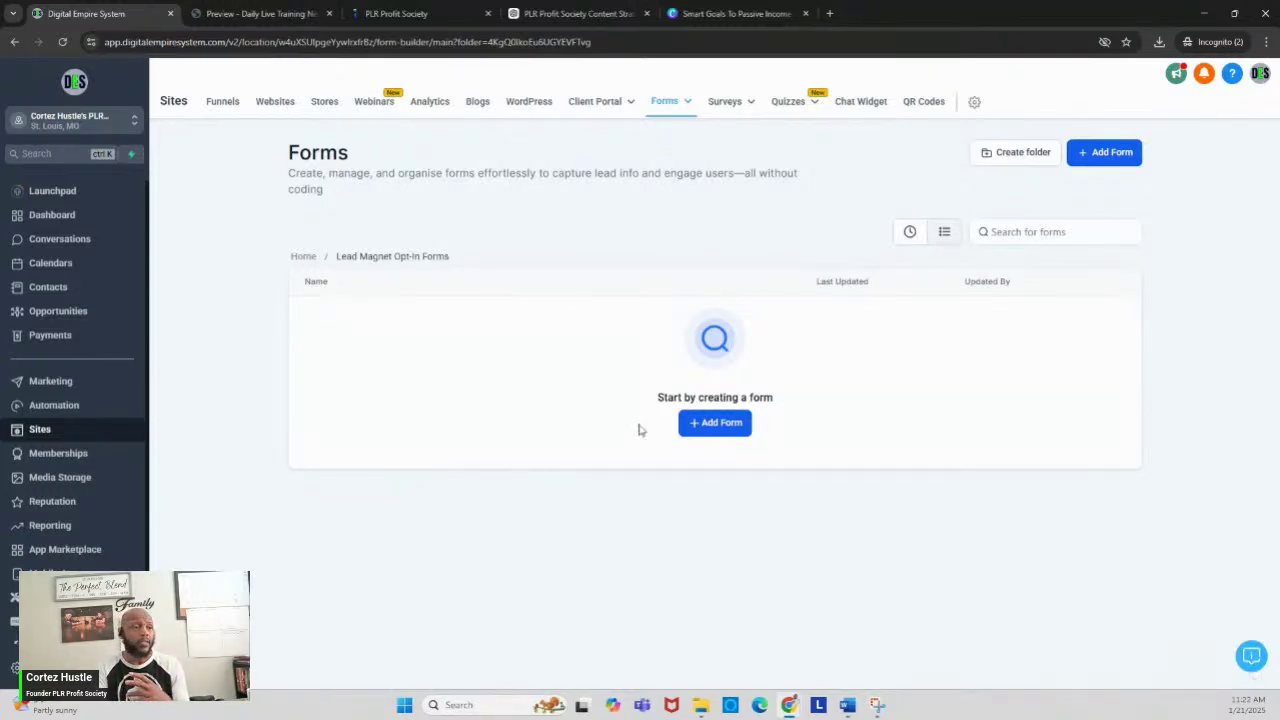
left_click(720, 428)
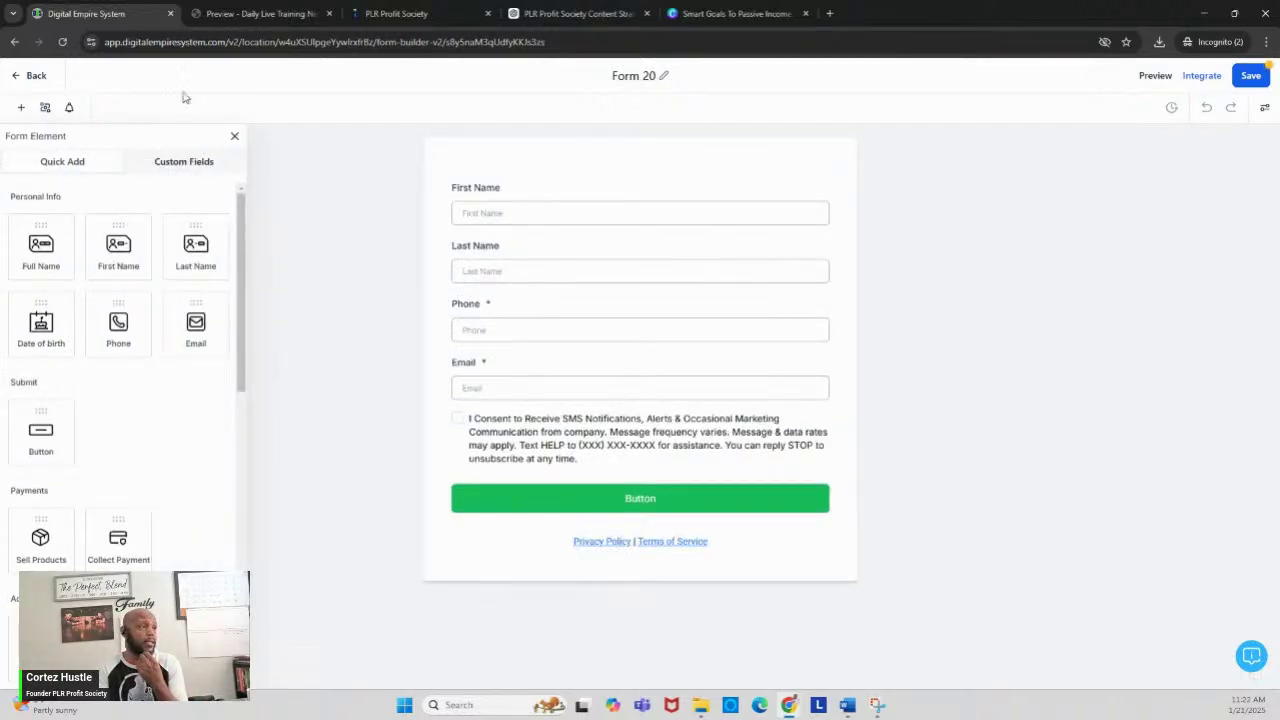
left_click(22, 78)
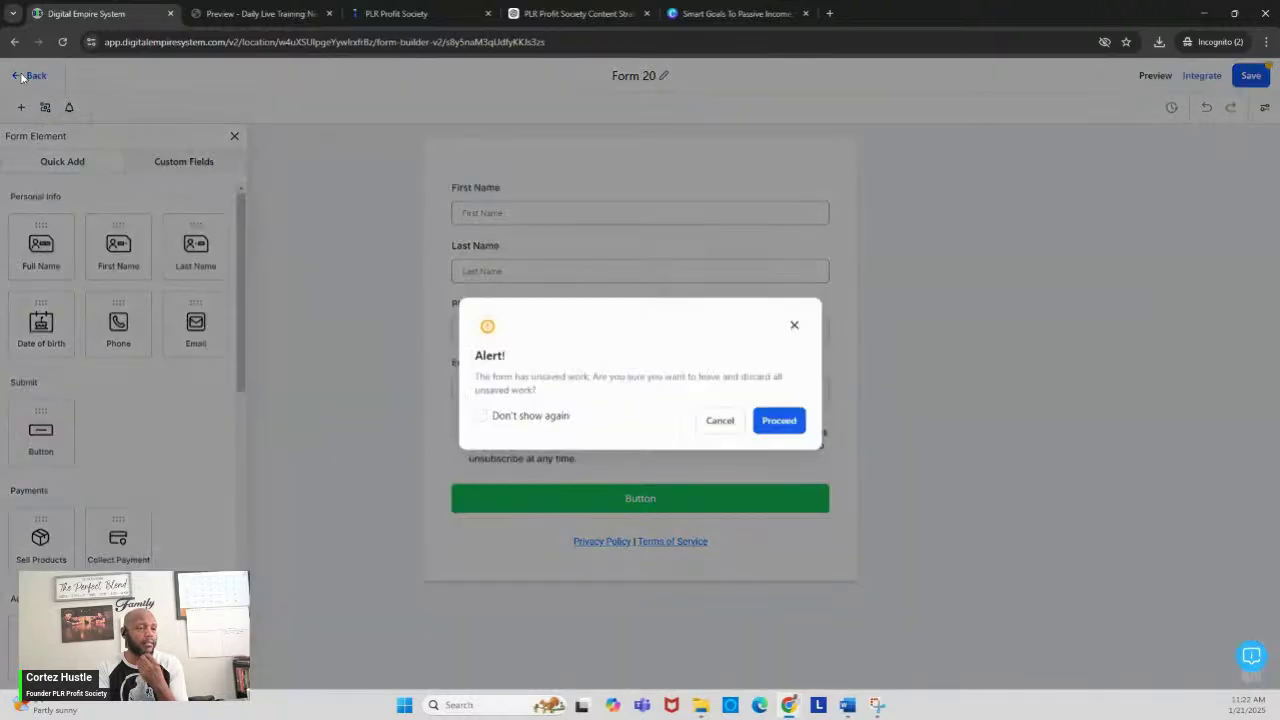
left_click(776, 421)
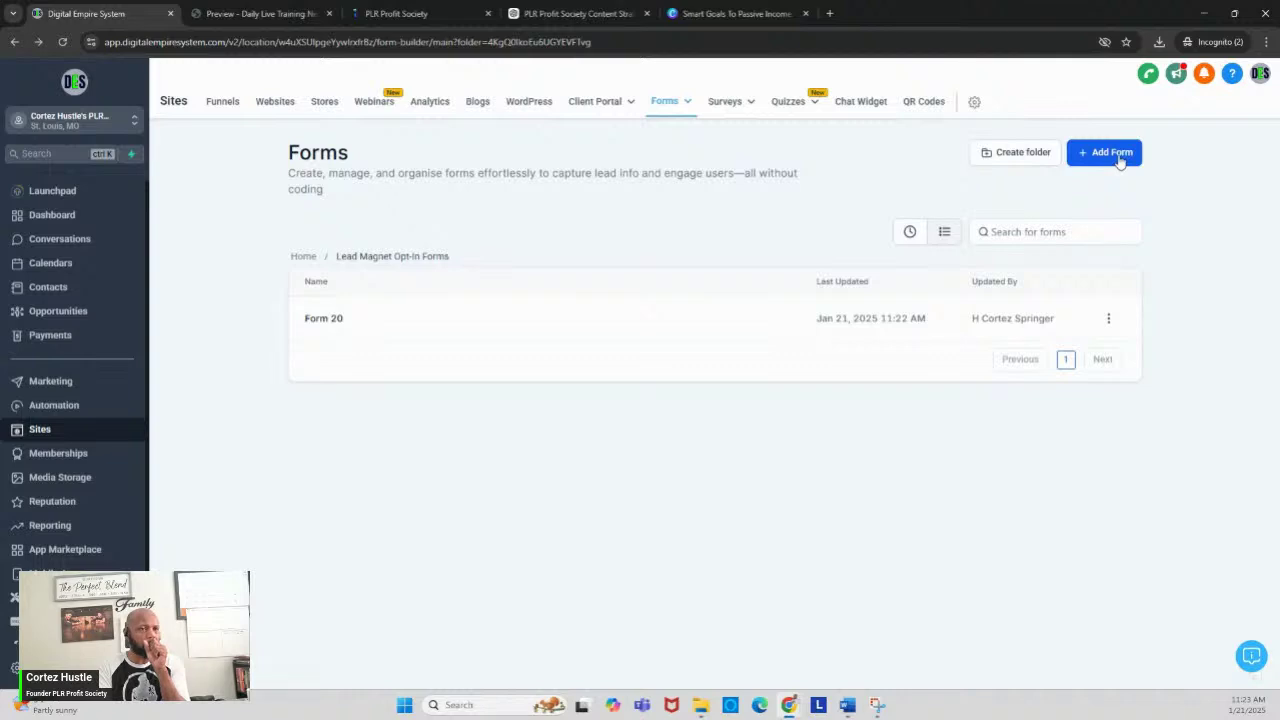
- Create a new form in the Lead Magnet Opt-In Forms folder from the Legal Consultation template
left_click(1120, 162)
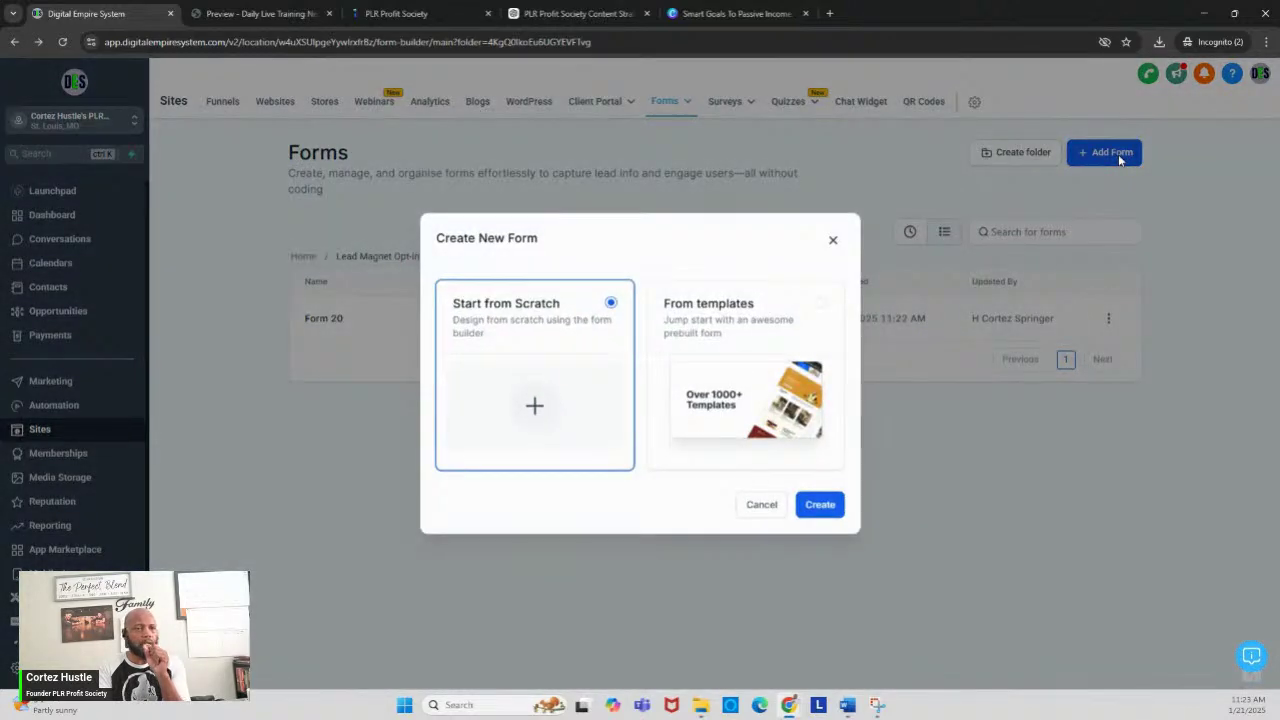
left_click(803, 316)
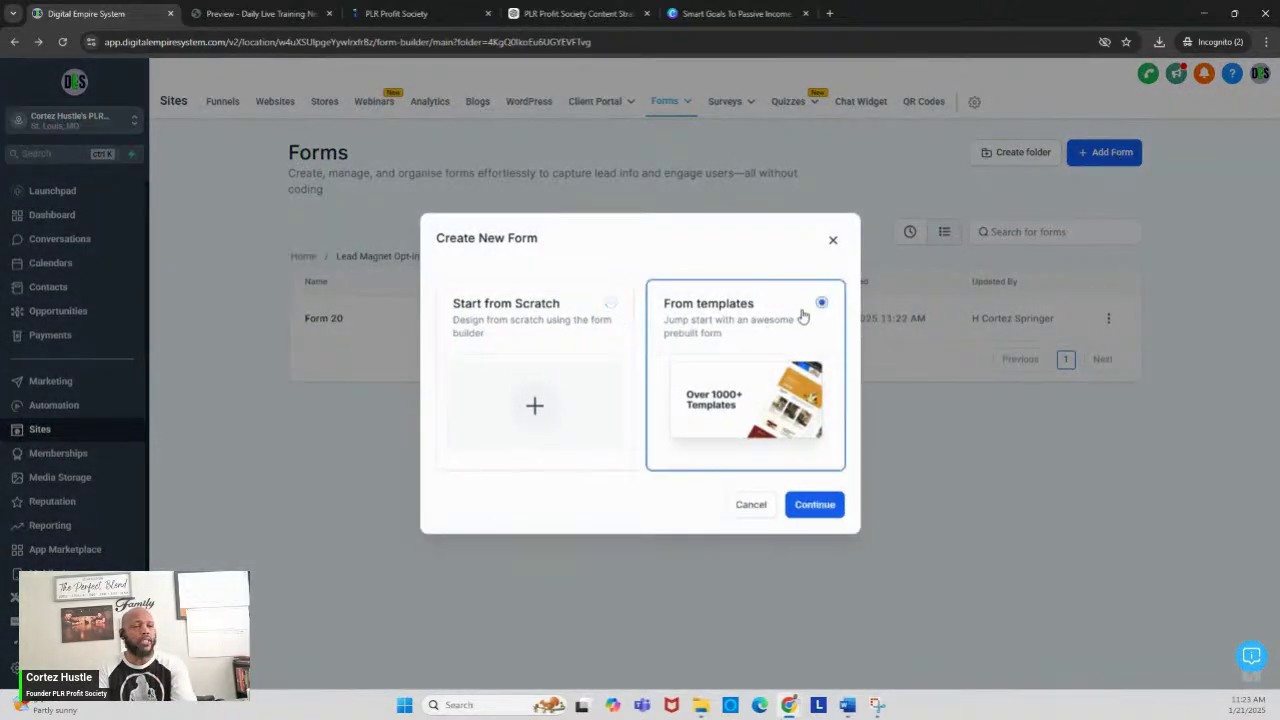
left_click(812, 505)
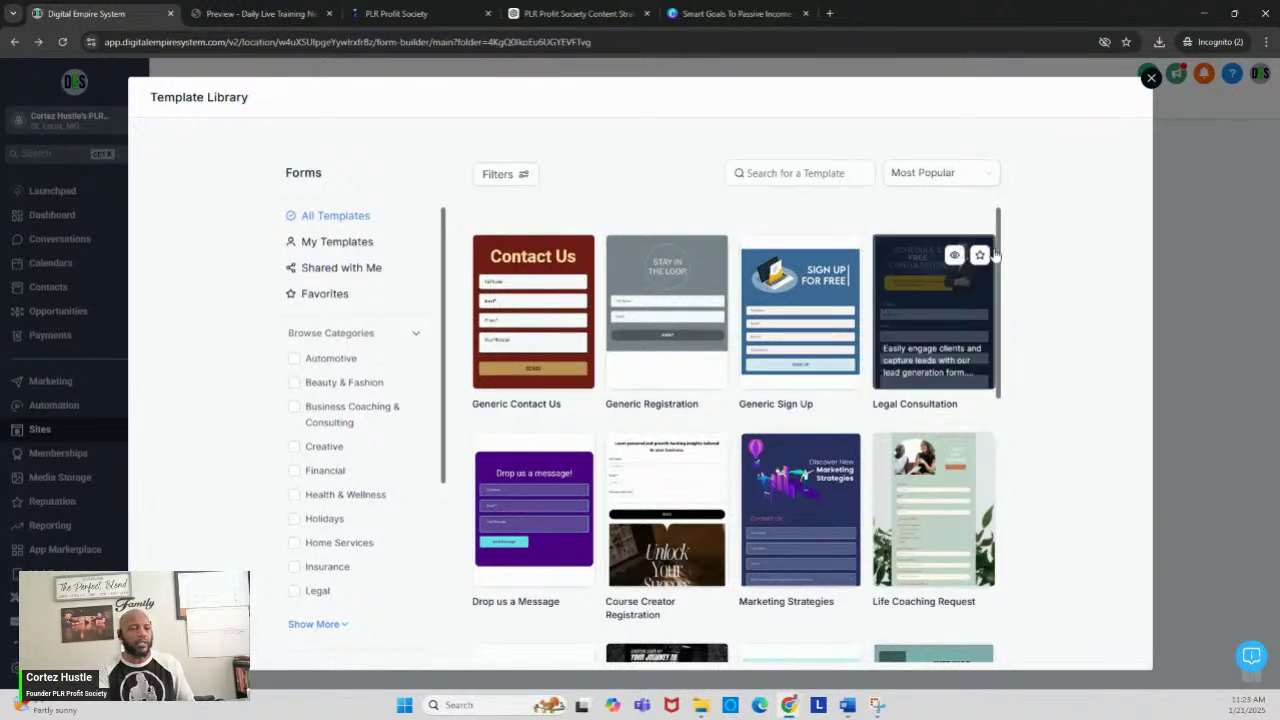
left_click_drag(998, 262, 1011, 297)
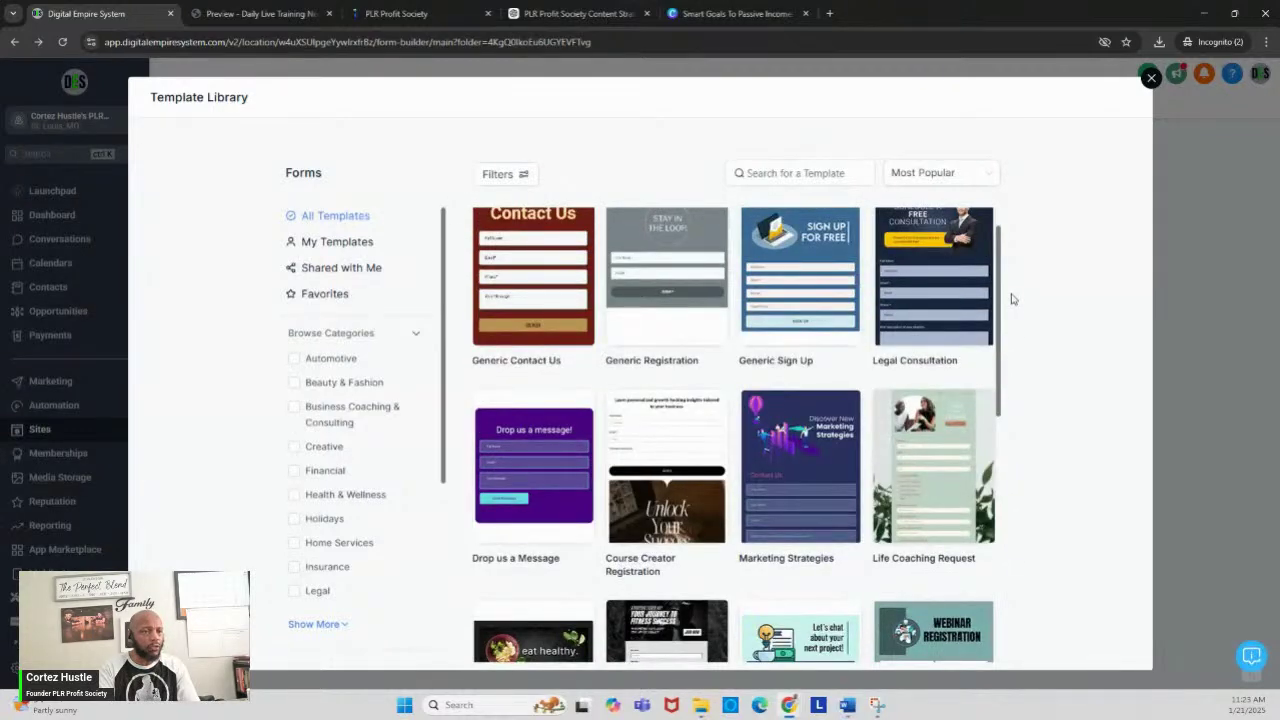
left_click(977, 290)
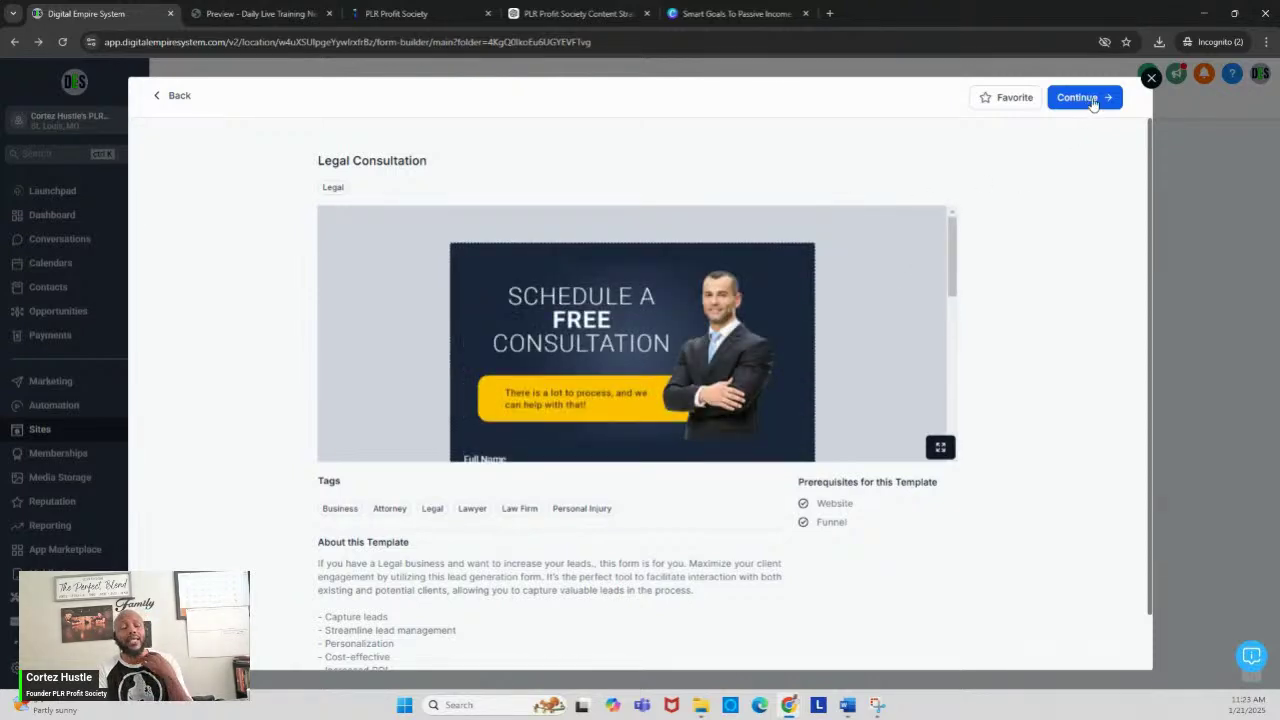
left_click(1094, 100)
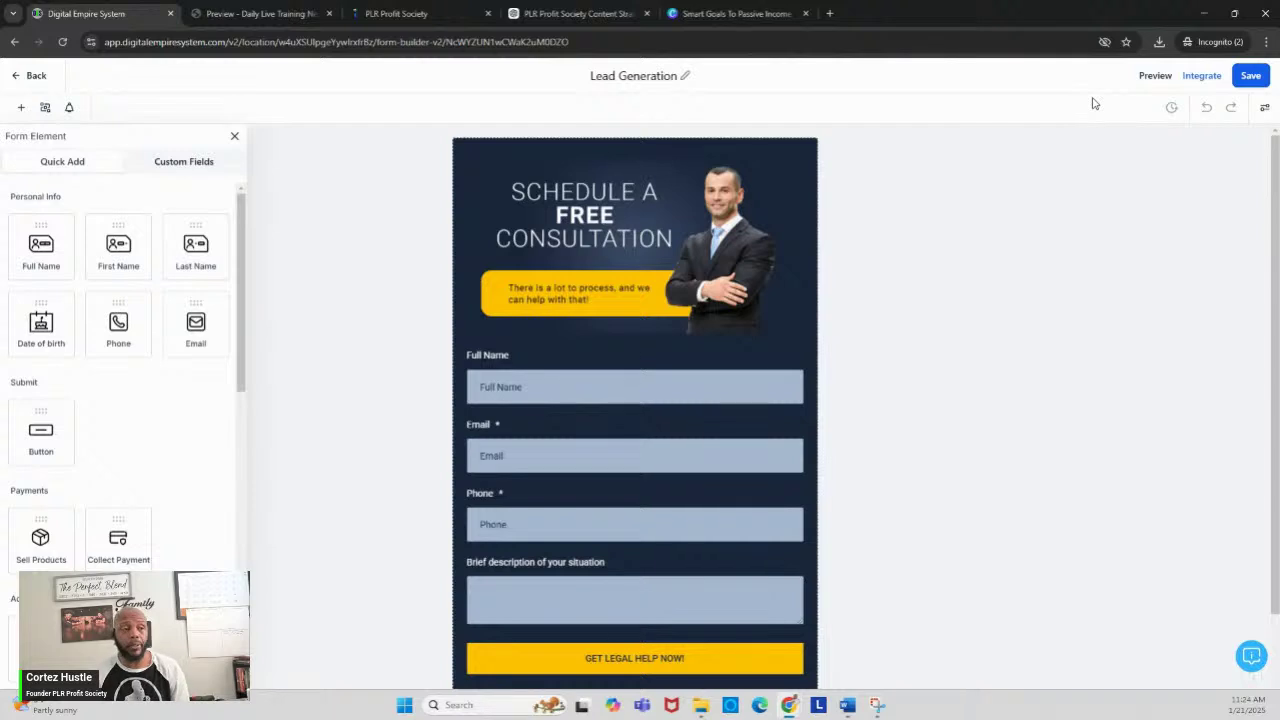
- Delete the "Brief description of your situation" field from the form and make the Phone field optional
left_click(663, 260)
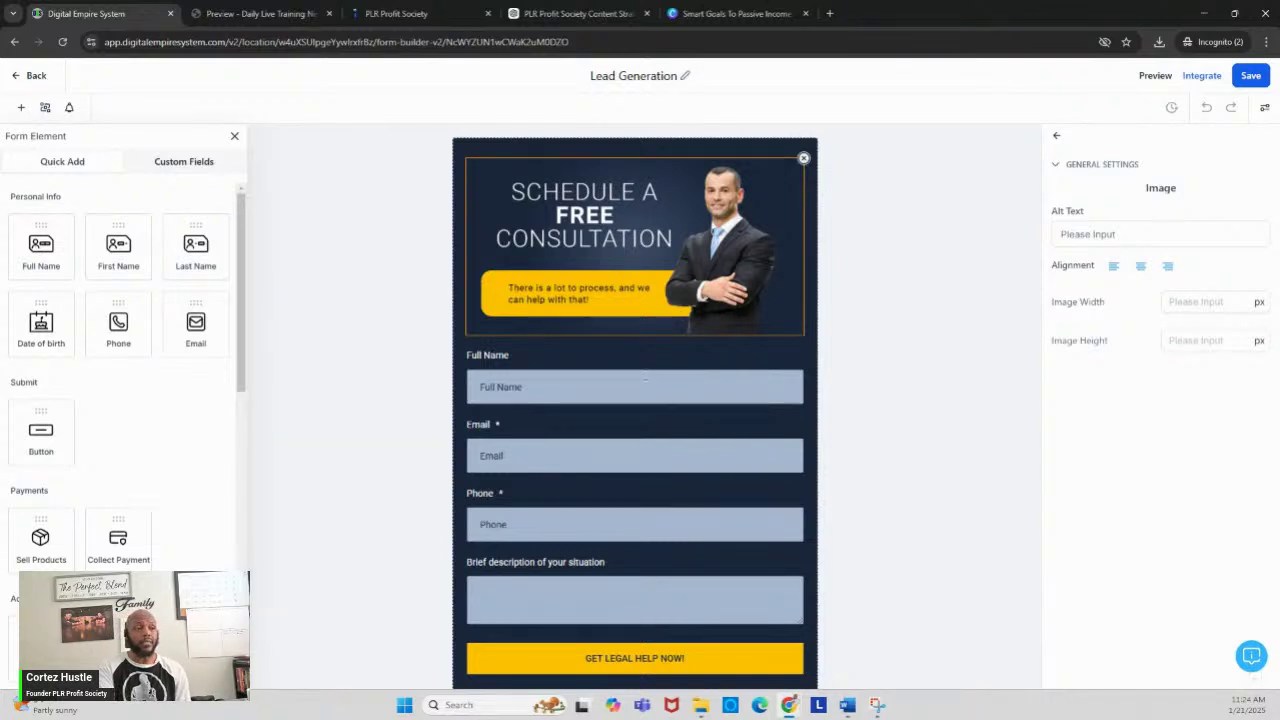
left_click(592, 587)
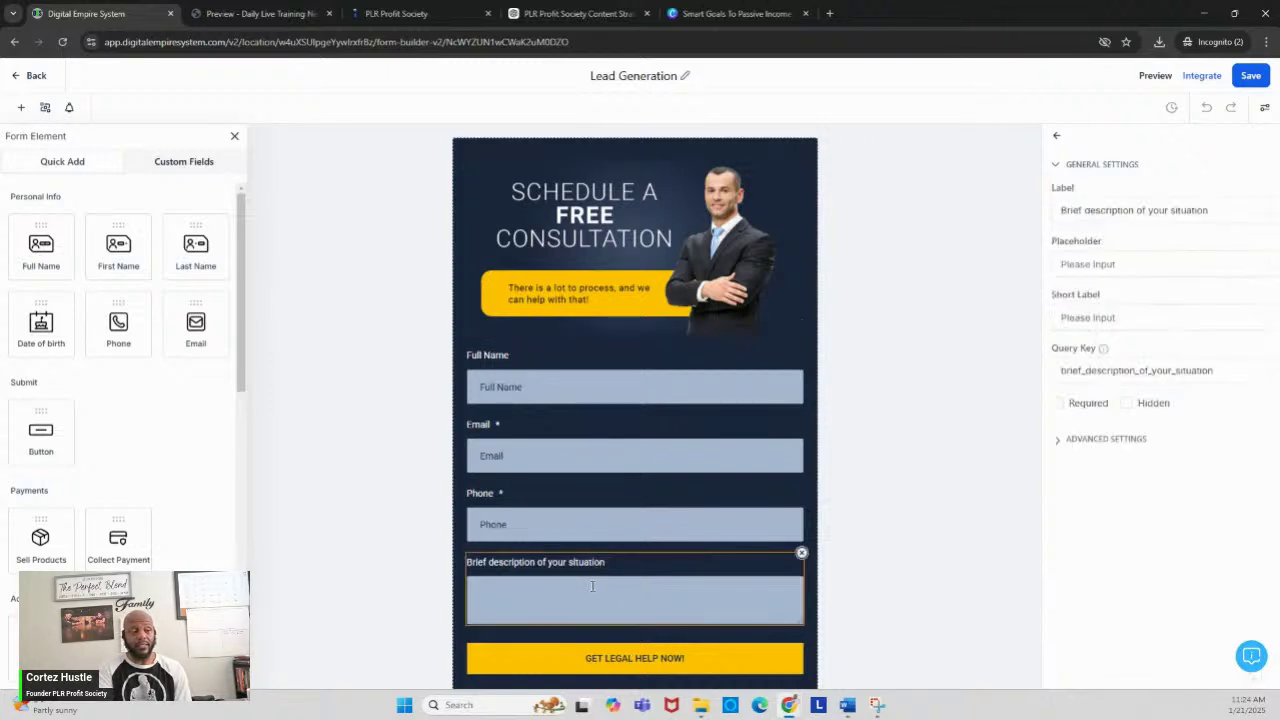
left_click(801, 553)
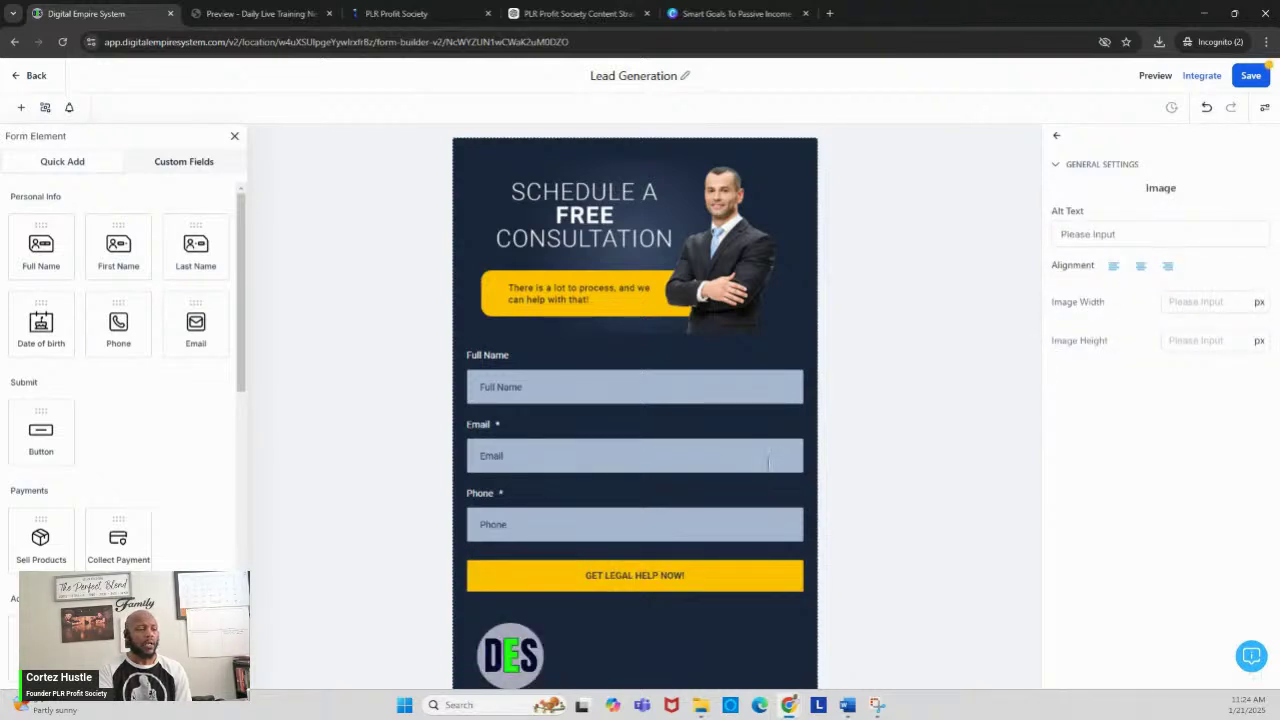
left_click(723, 510)
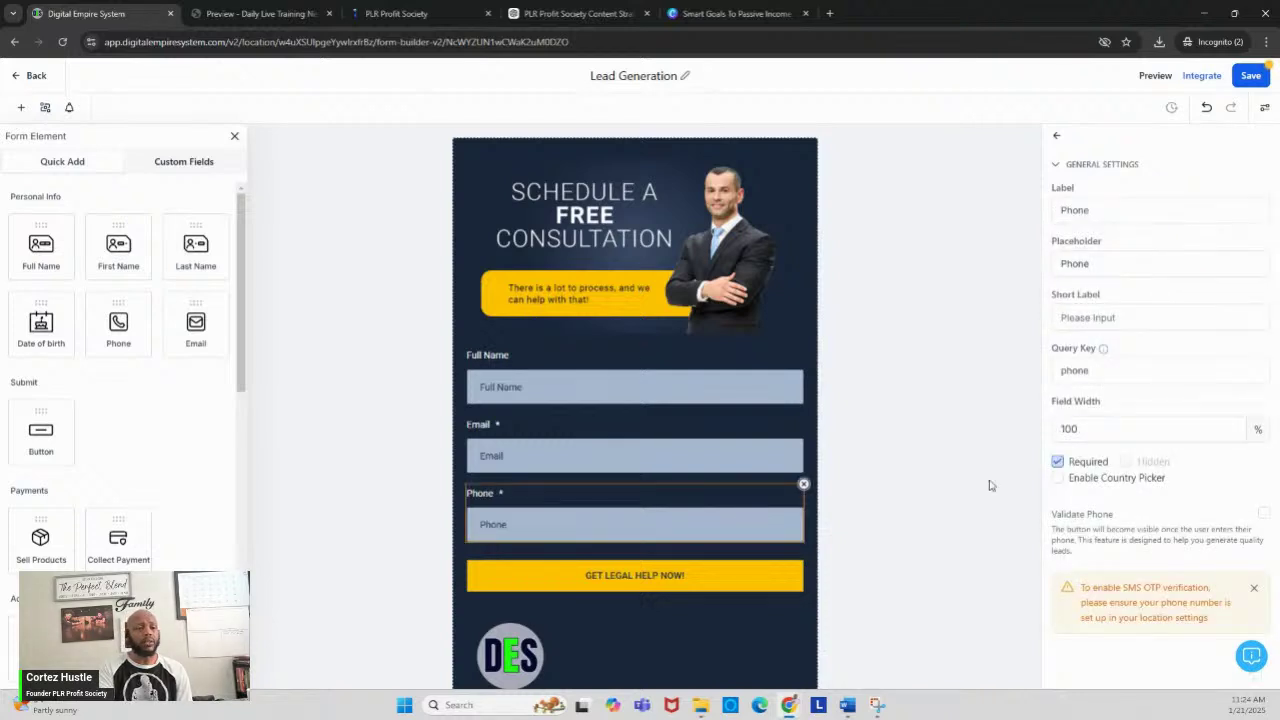
left_click(1058, 463)
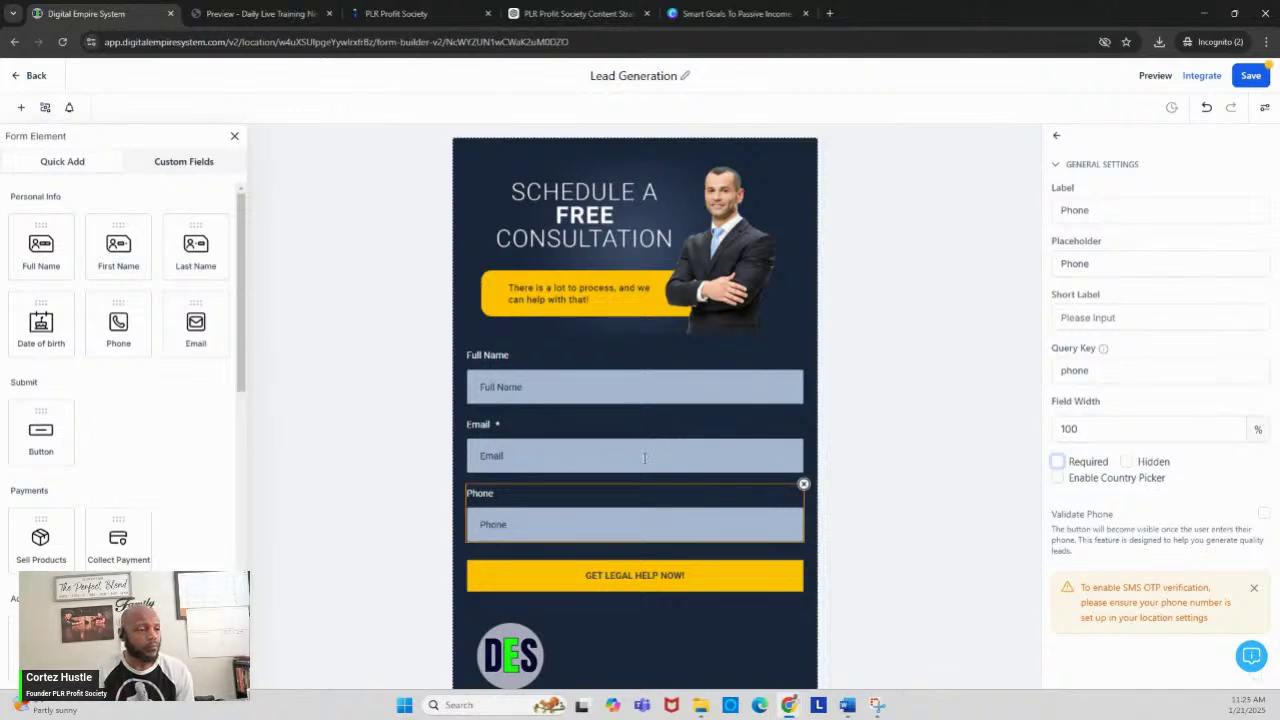
- Replace the form's Full Name field with a First Name field above Email
left_click(653, 395)
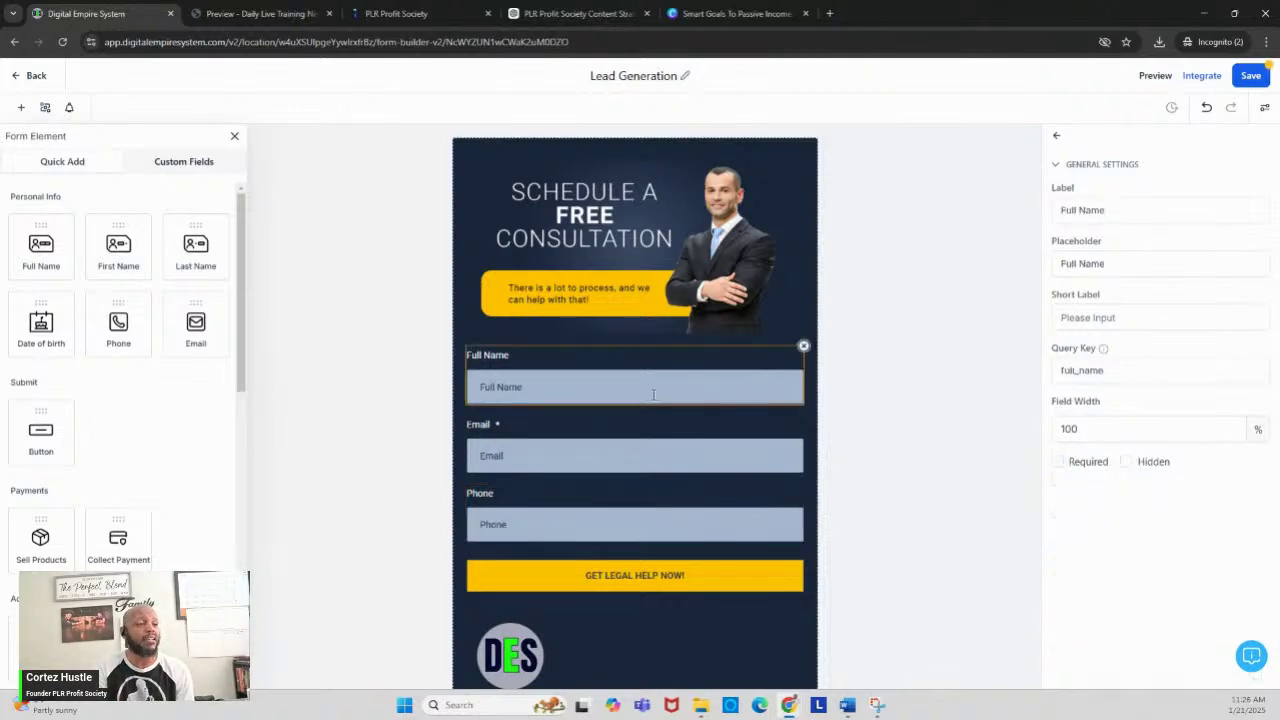
left_click(803, 347)
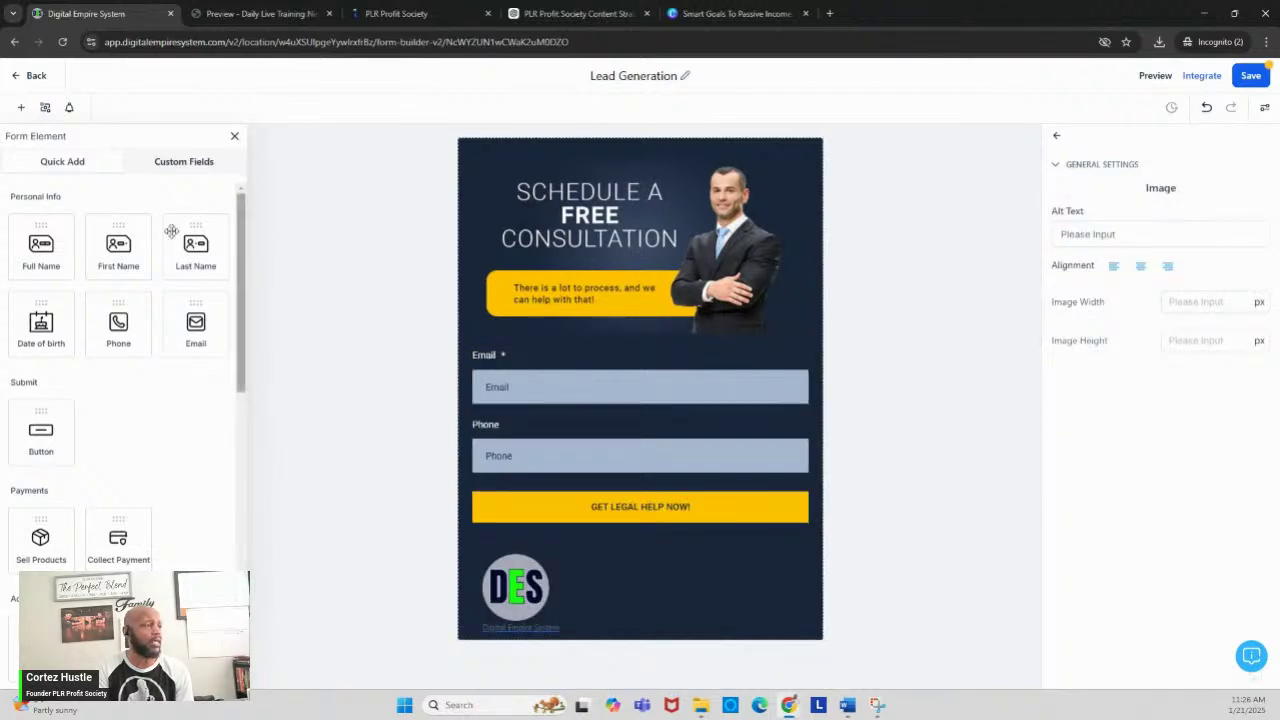
left_click_drag(115, 245, 545, 368)
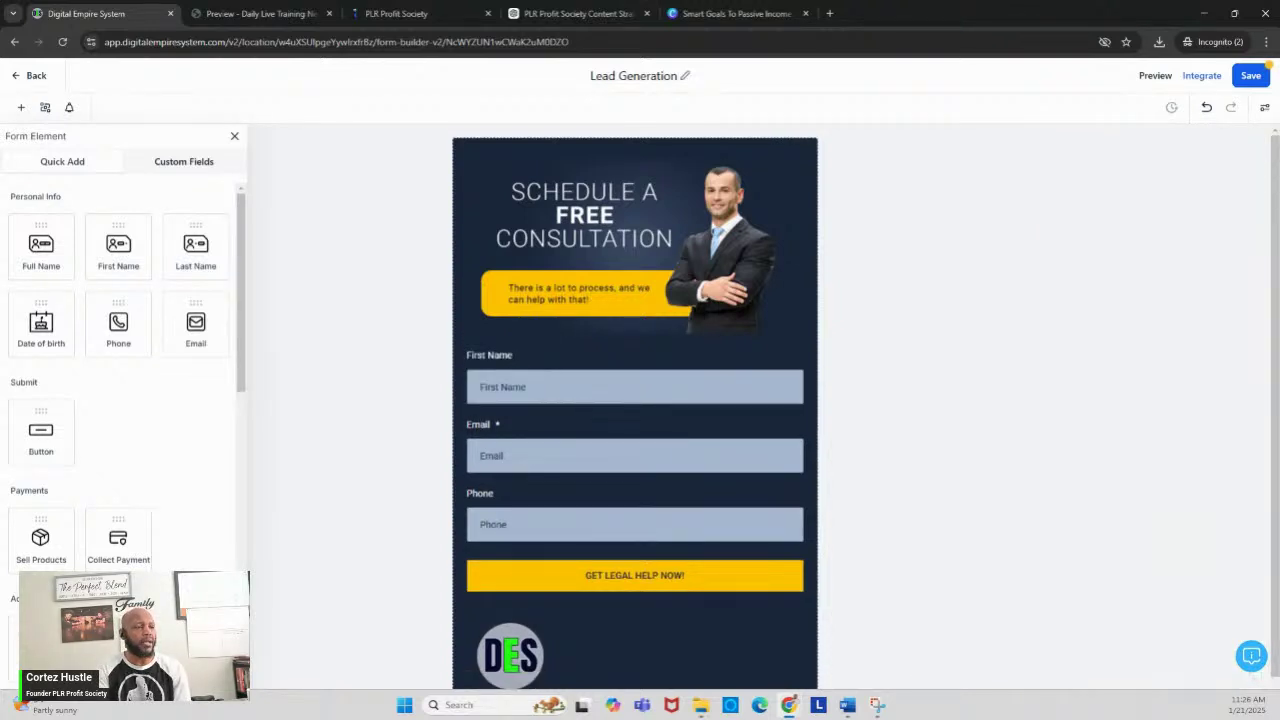
- Set the form's submit button text to "DOWNLOAD YOUR FREE WORKSHEET NOW!" and save the form
left_click(574, 583)
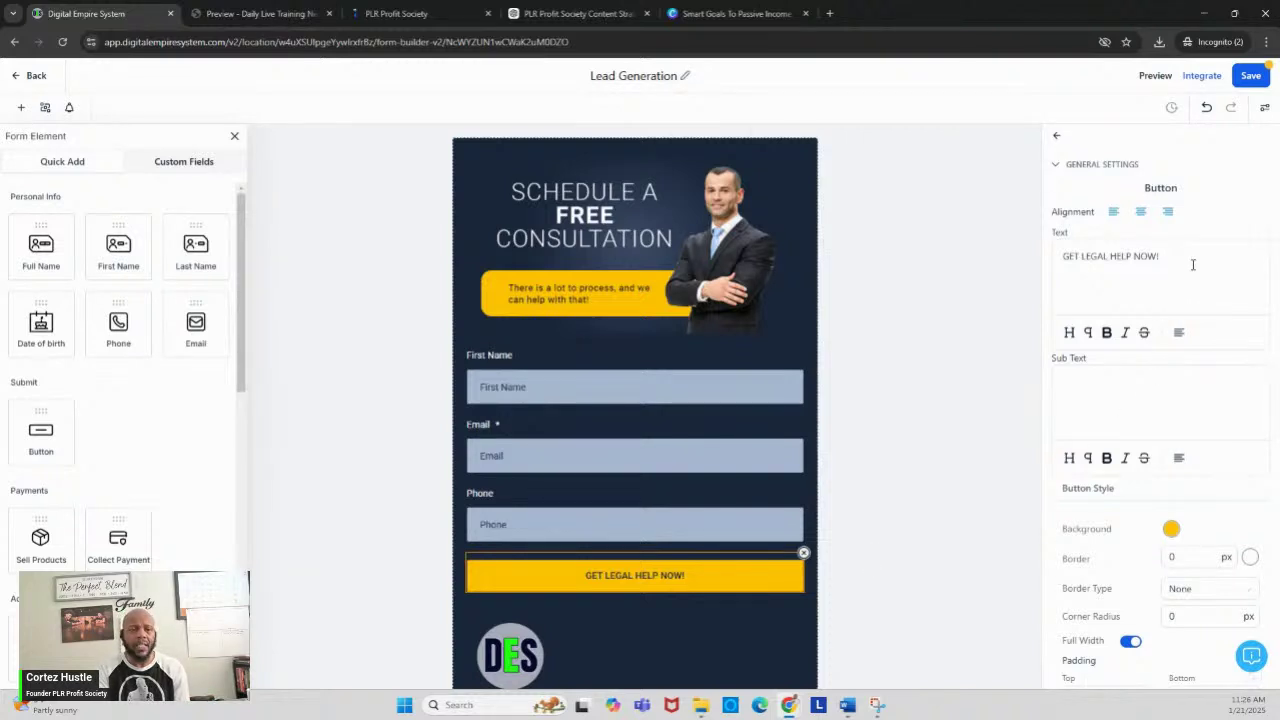
left_click_drag(1191, 259, 1040, 266)
type("DO")
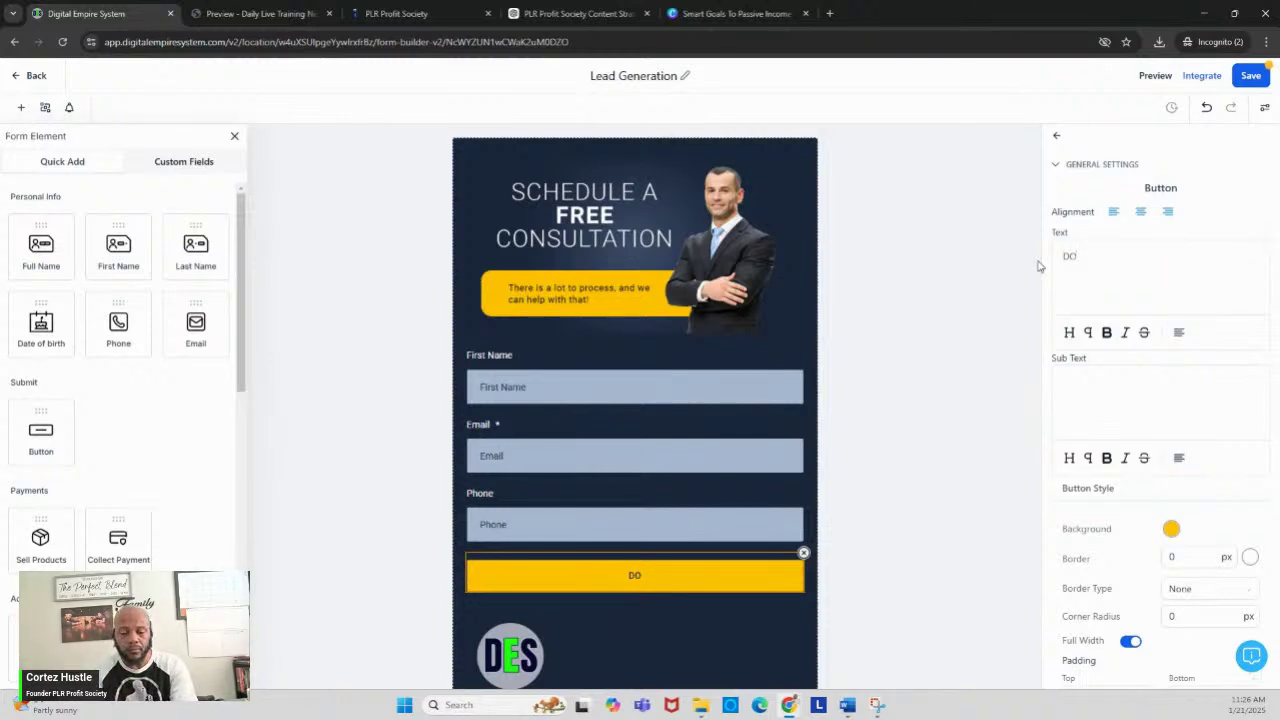
type("WN")
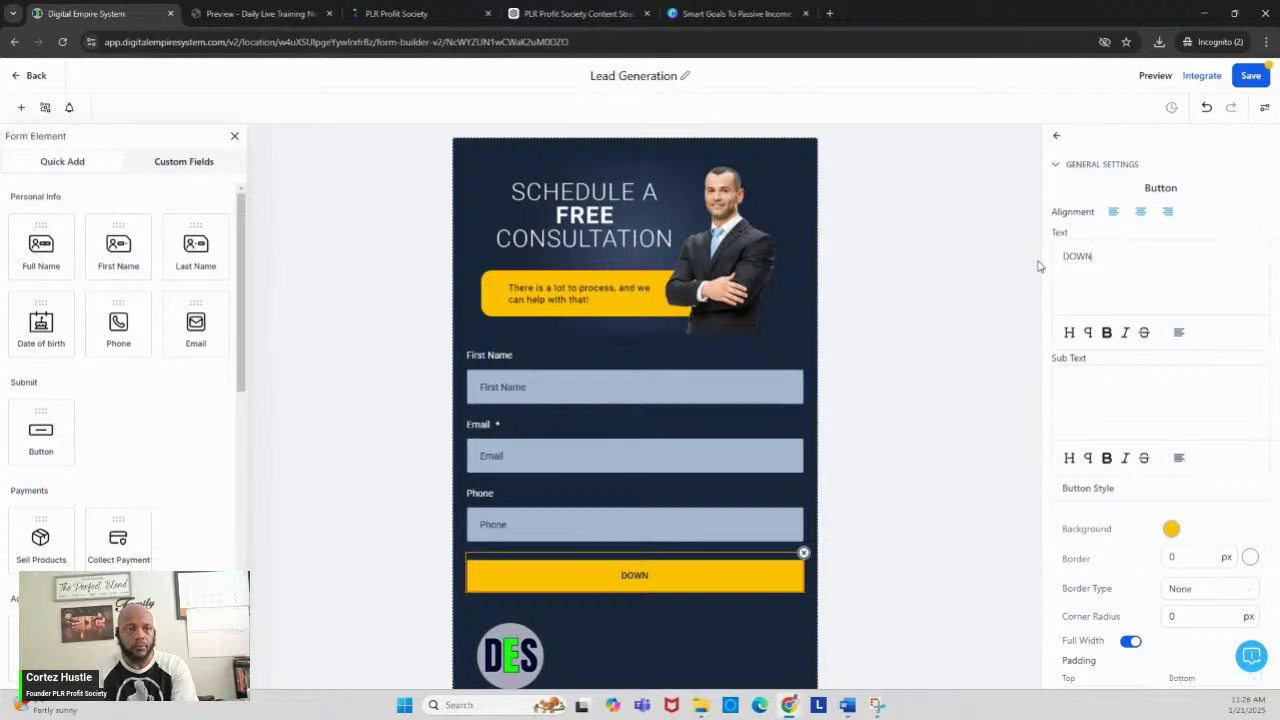
type("LOAD YO")
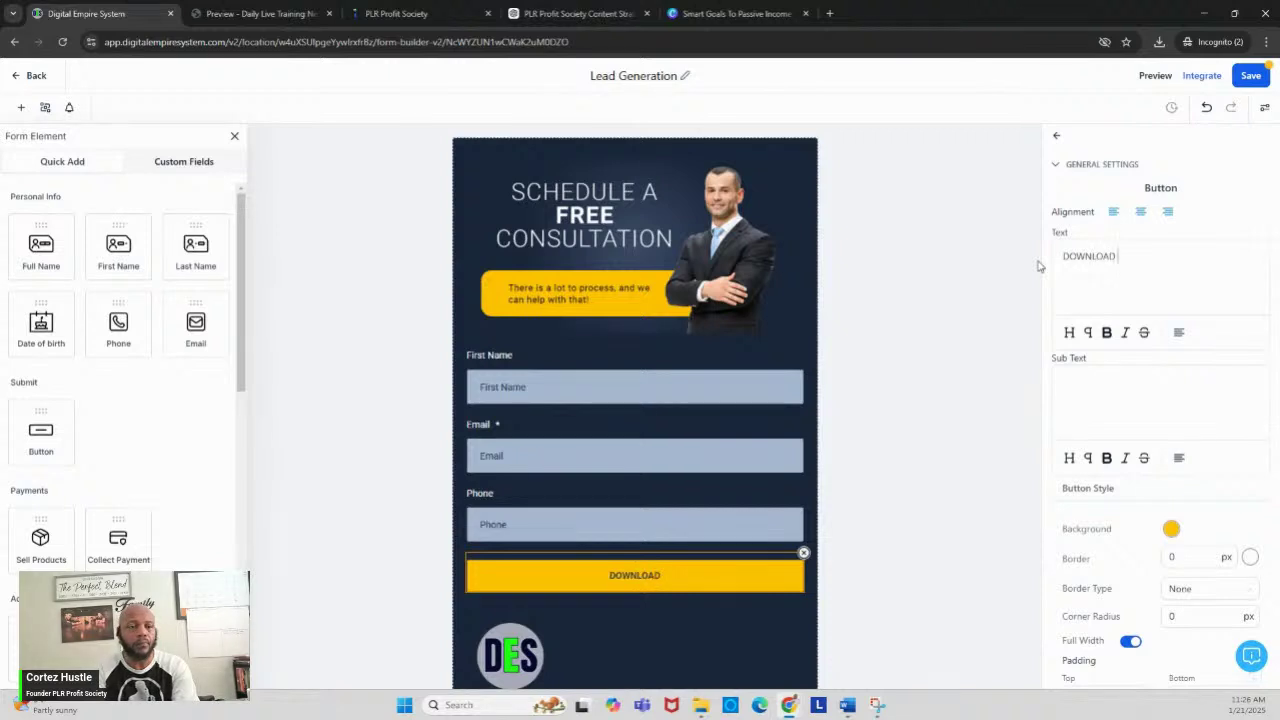
type("UR FR")
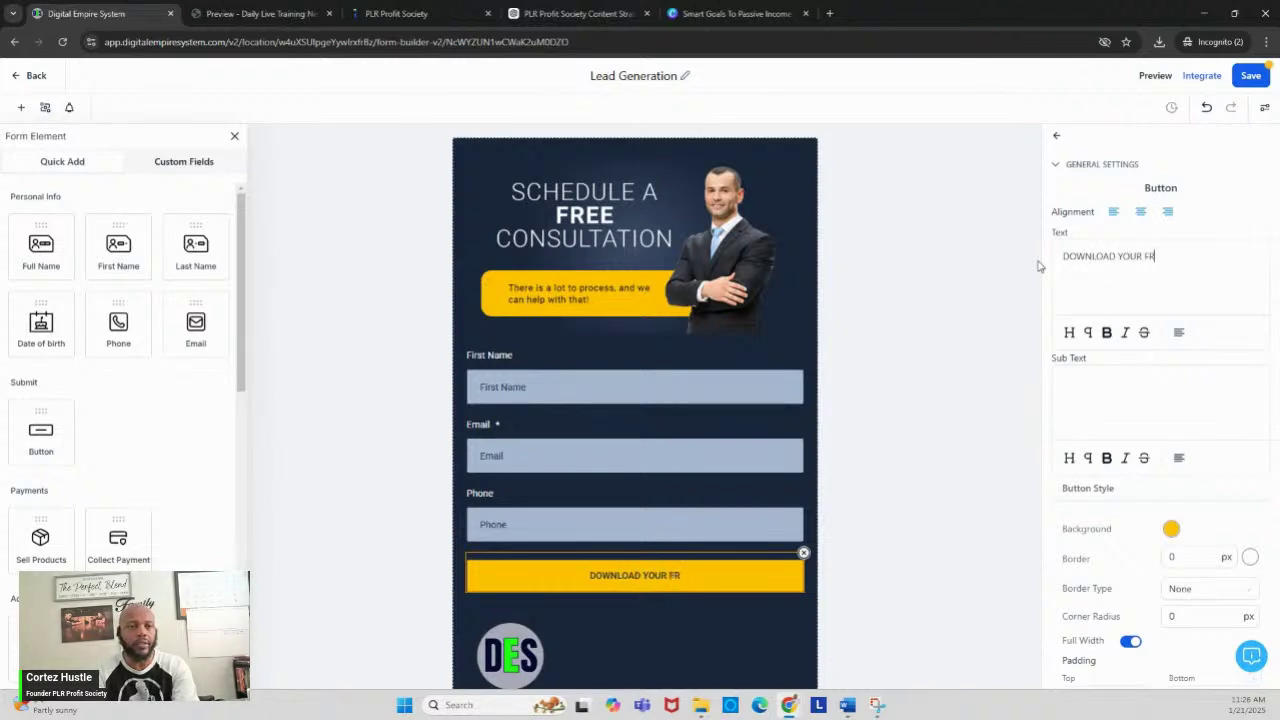
type("EE WORKSH")
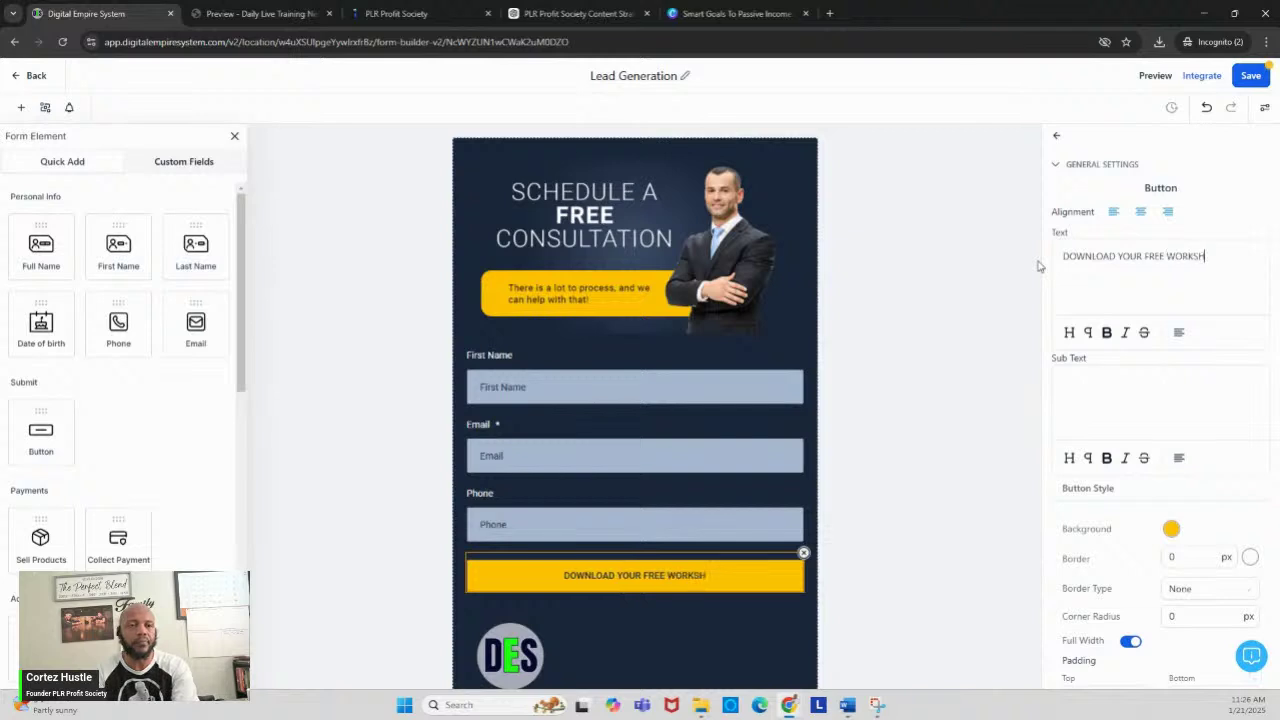
type("EET NOW")
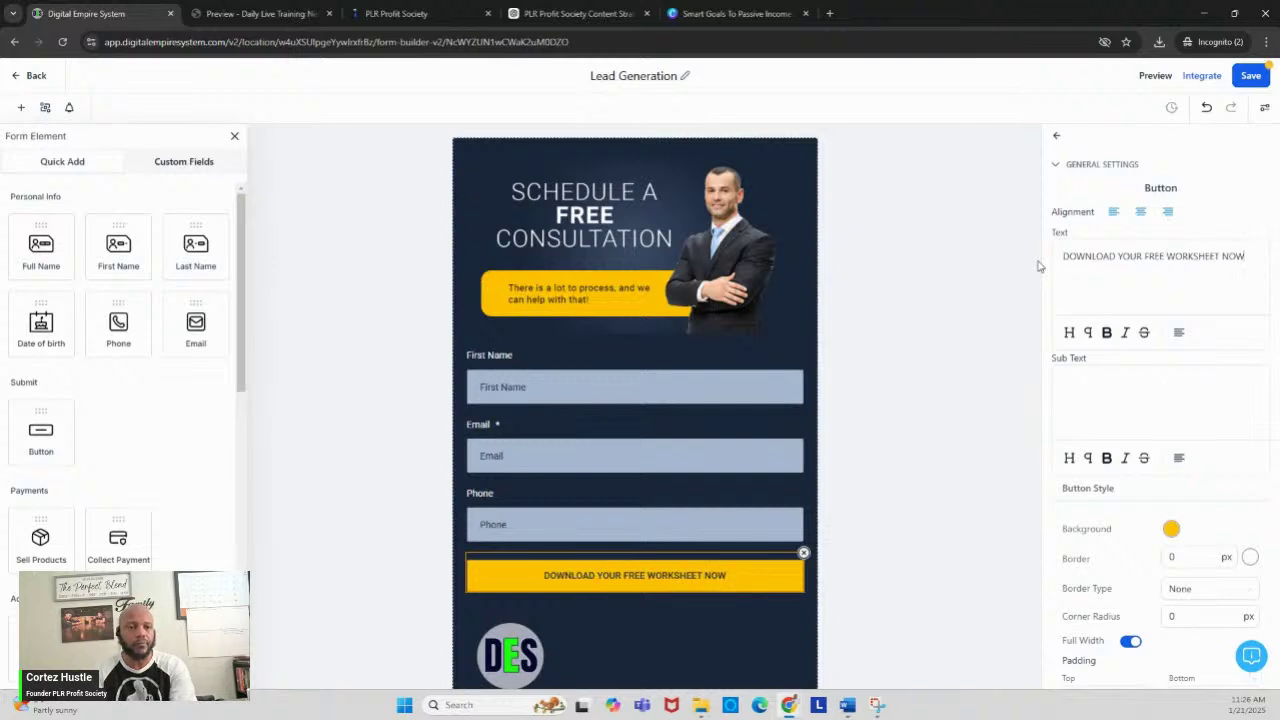
type("!")
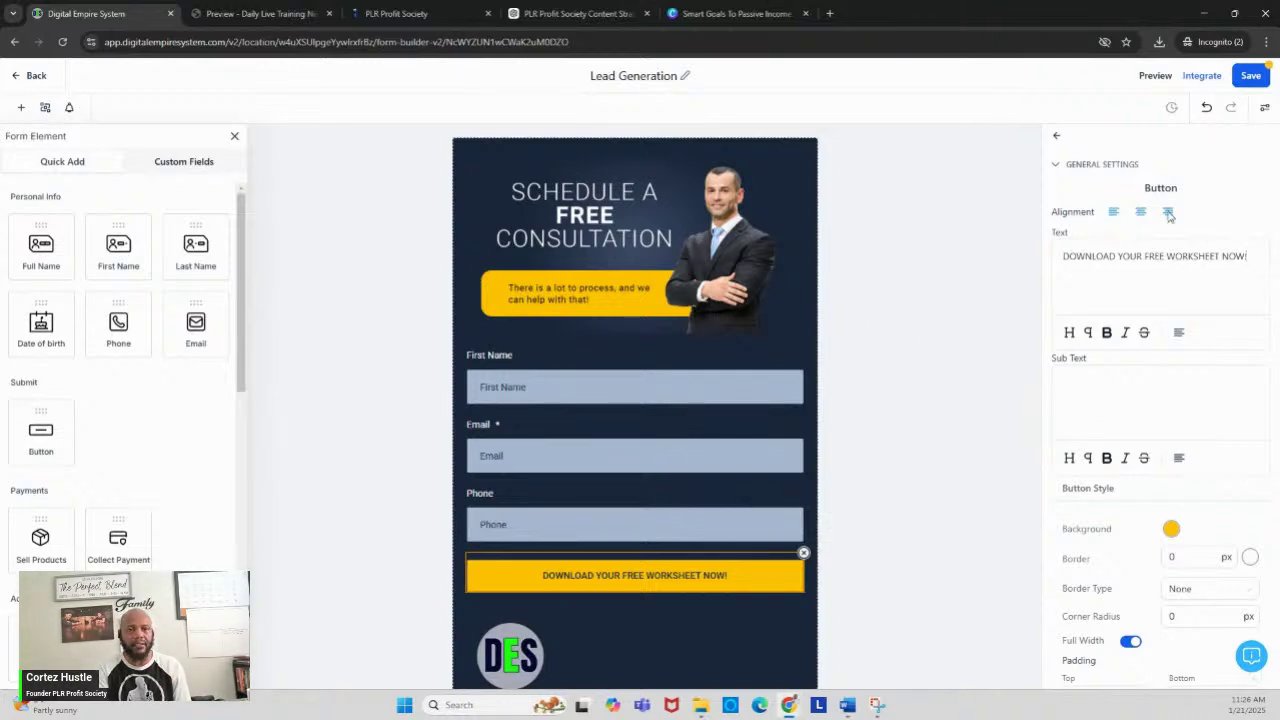
left_click(1256, 80)
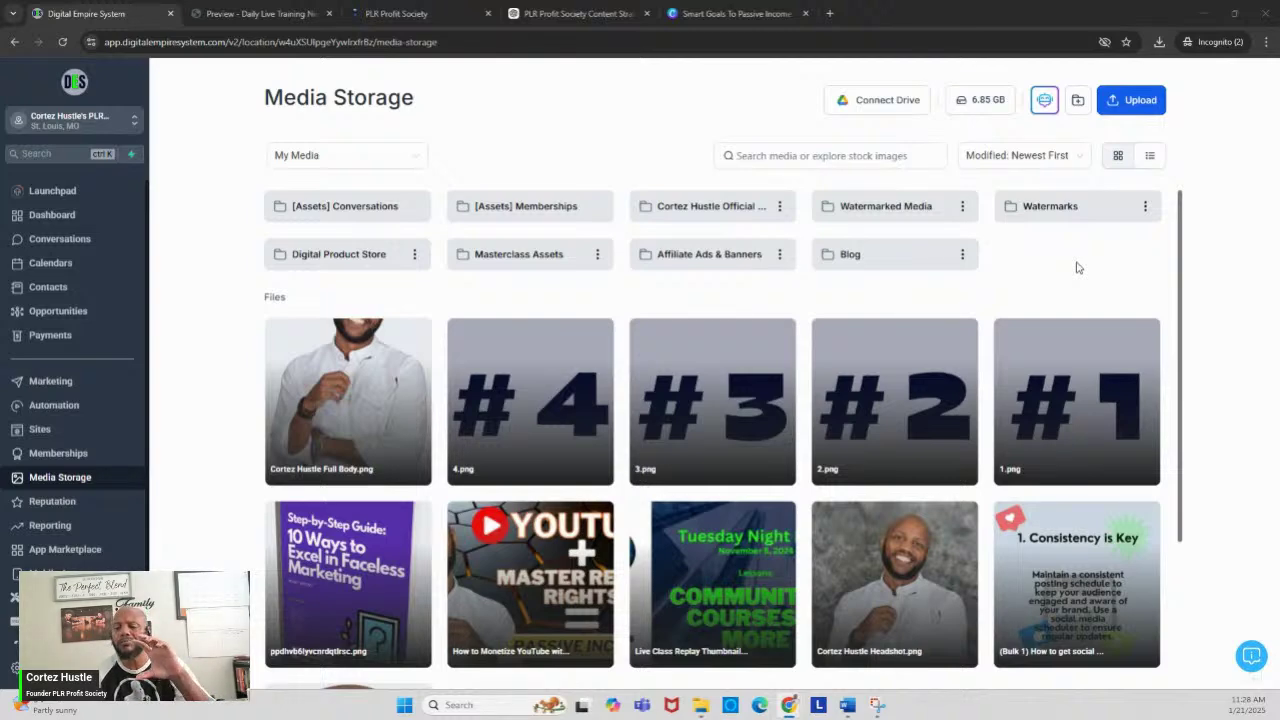
- Create a folder named Free Lead Magnets in Media Storage and open it
left_click(1078, 102)
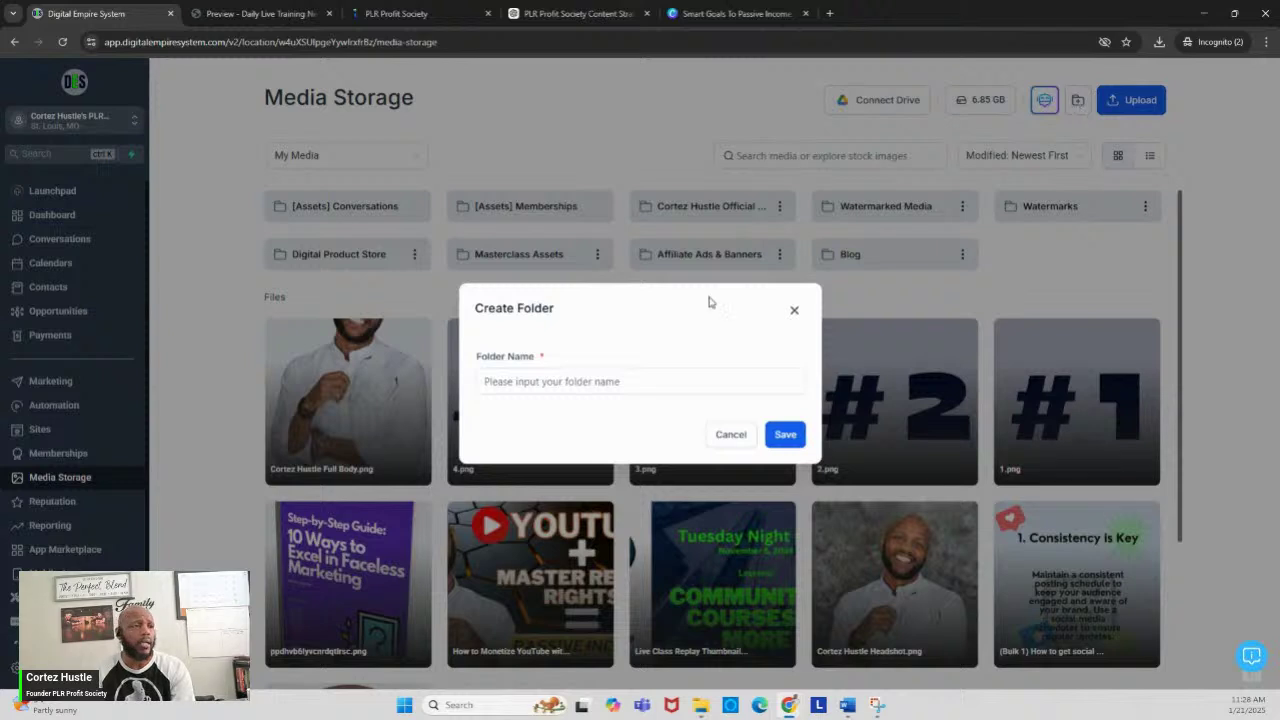
left_click(682, 378)
type("fREE")
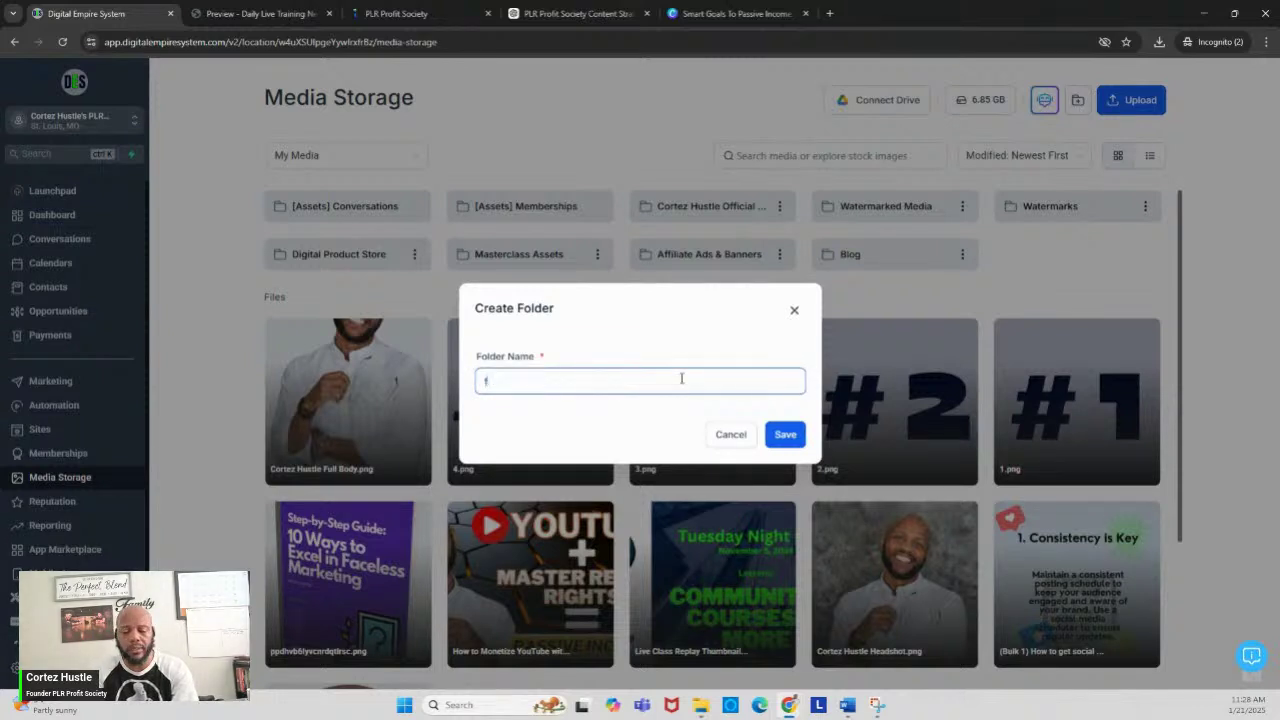
key("BackSpace")
key("BackSpace")
key("BackSpace")
key("BackSpace")
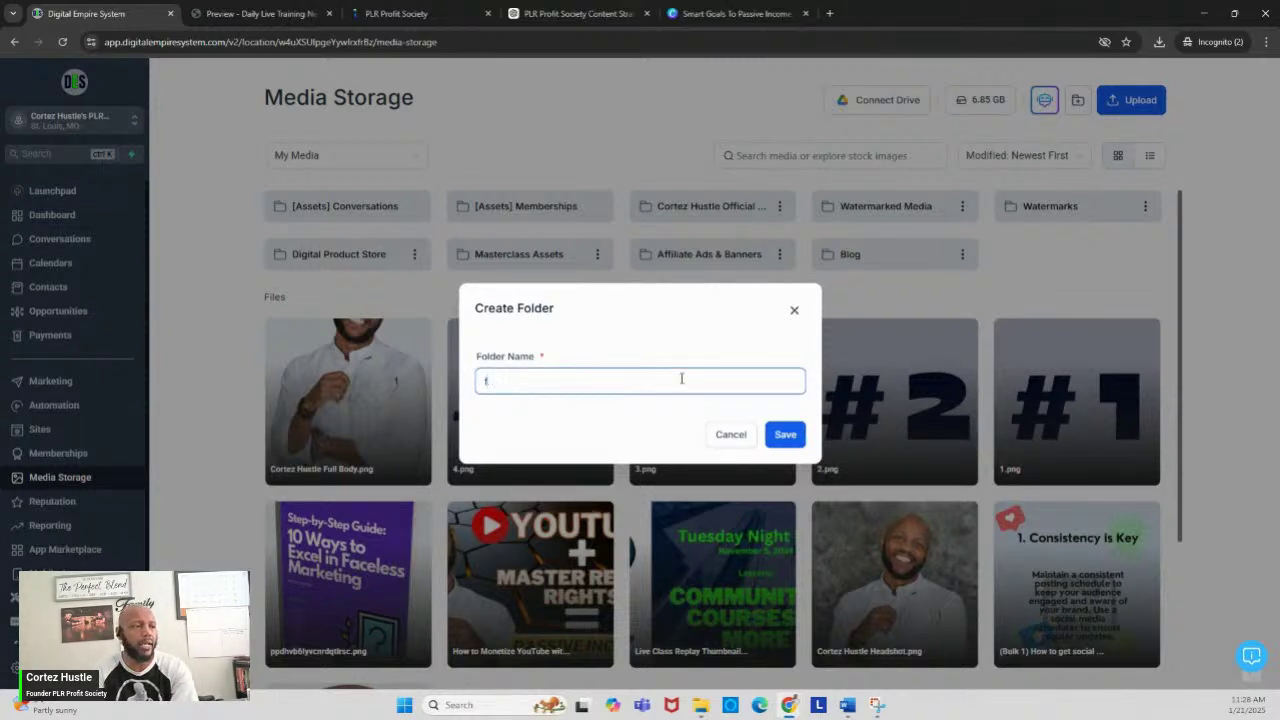
type("Free Le")
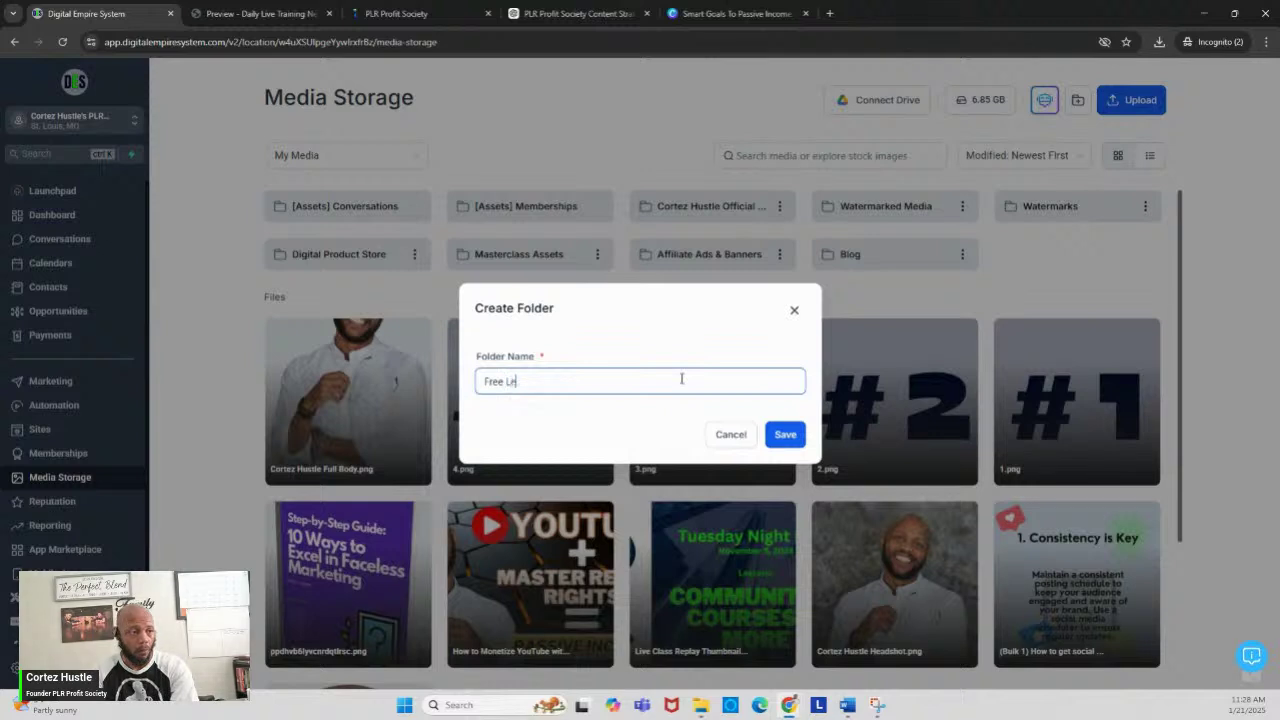
type("ad Magnets")
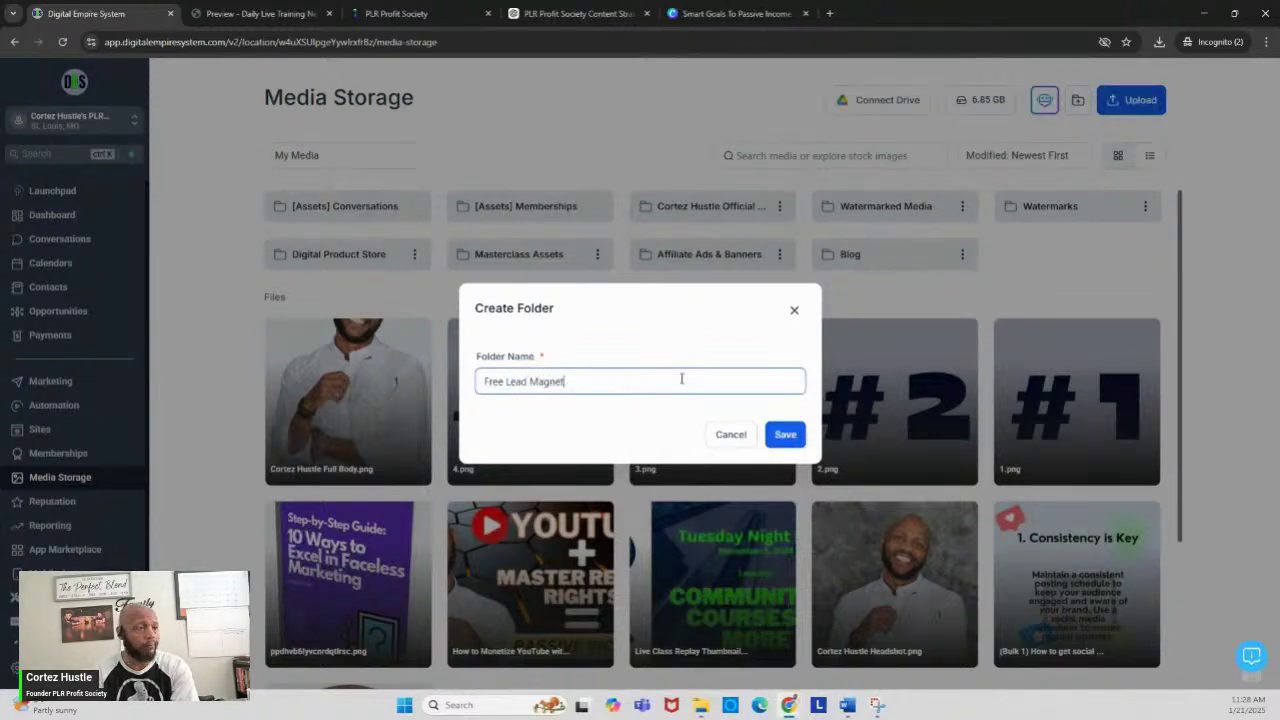
left_click(781, 436)
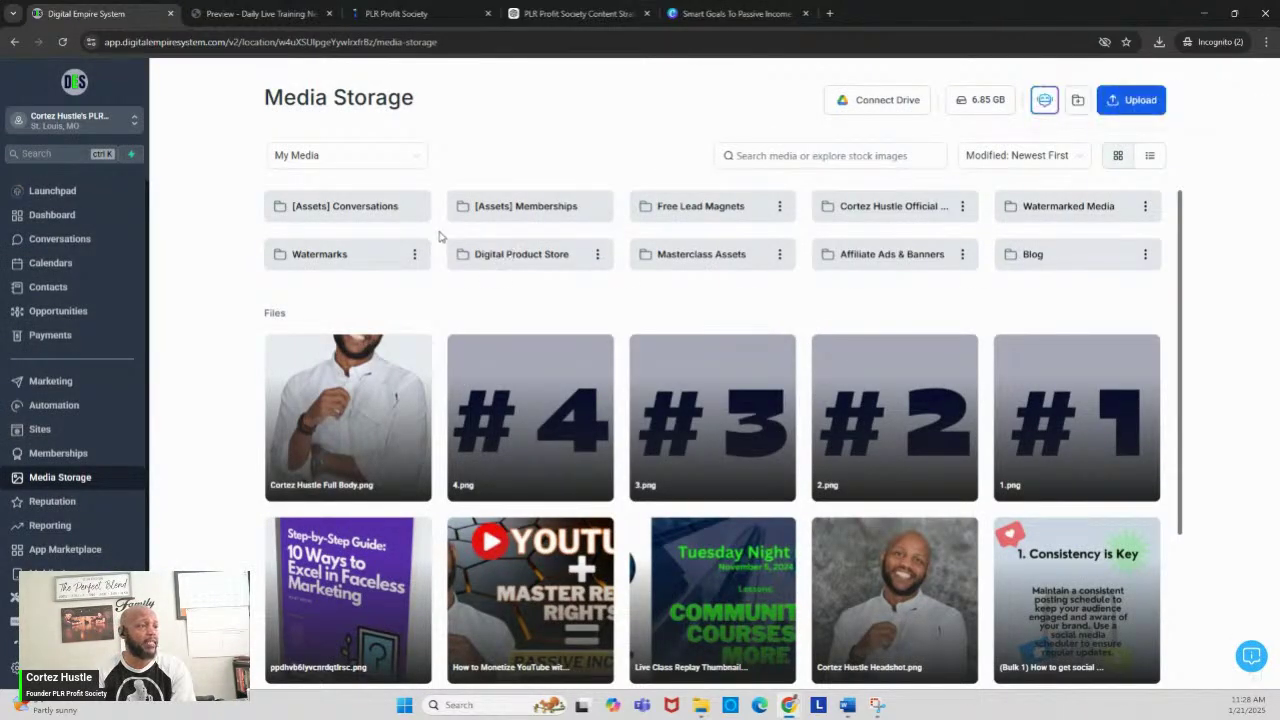
left_click(701, 207)
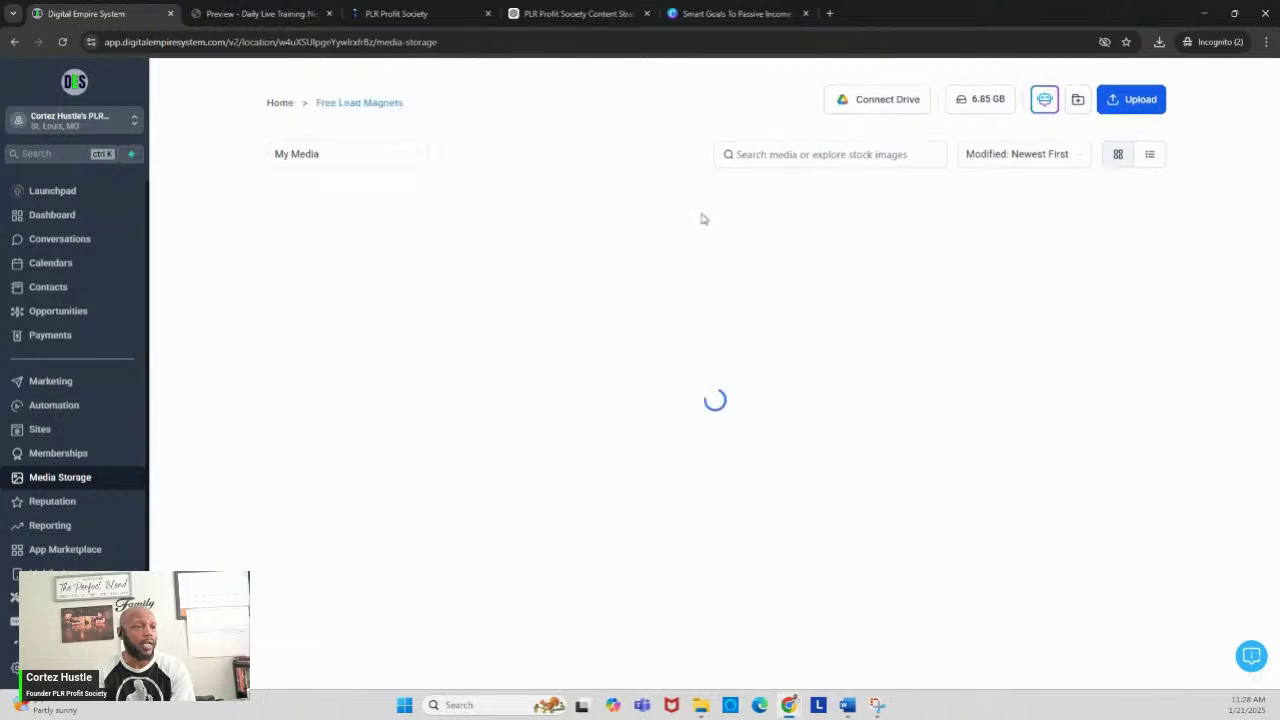
- Upload Passive Income Goal Setting Worksheet.pdf from Downloads into the Free Lead Magnets folder
left_click(1140, 102)
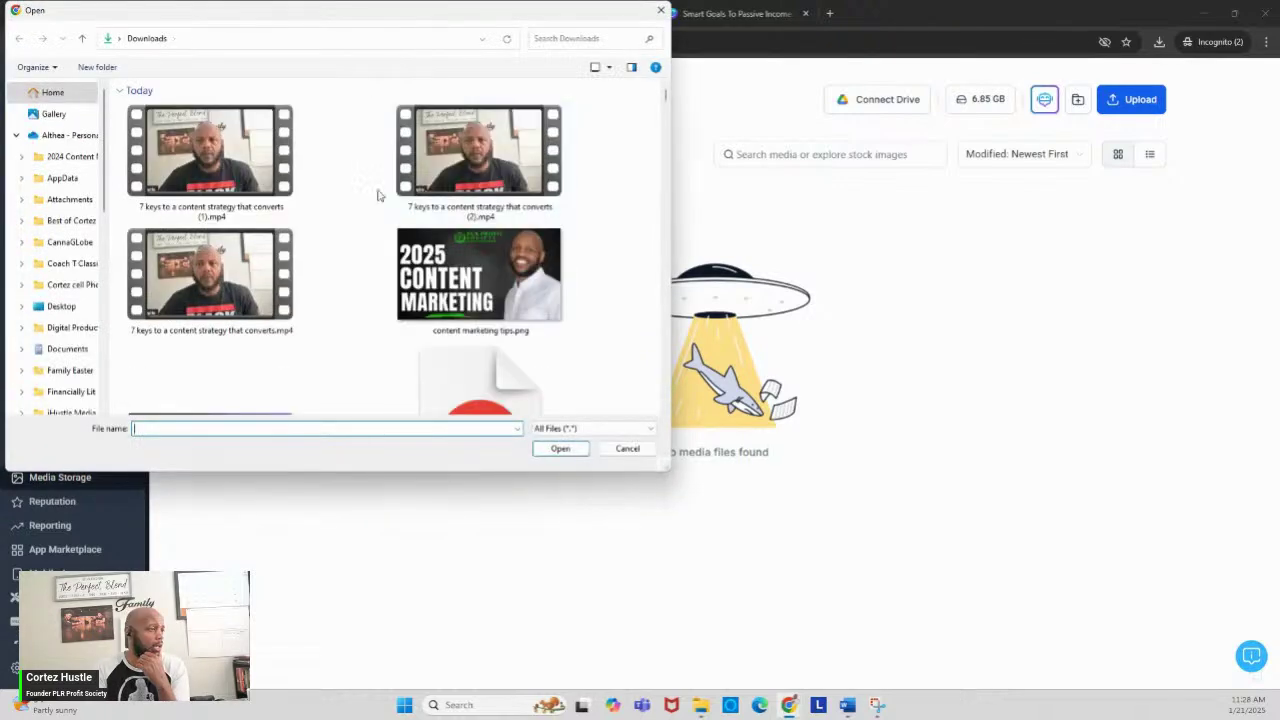
left_click(665, 413)
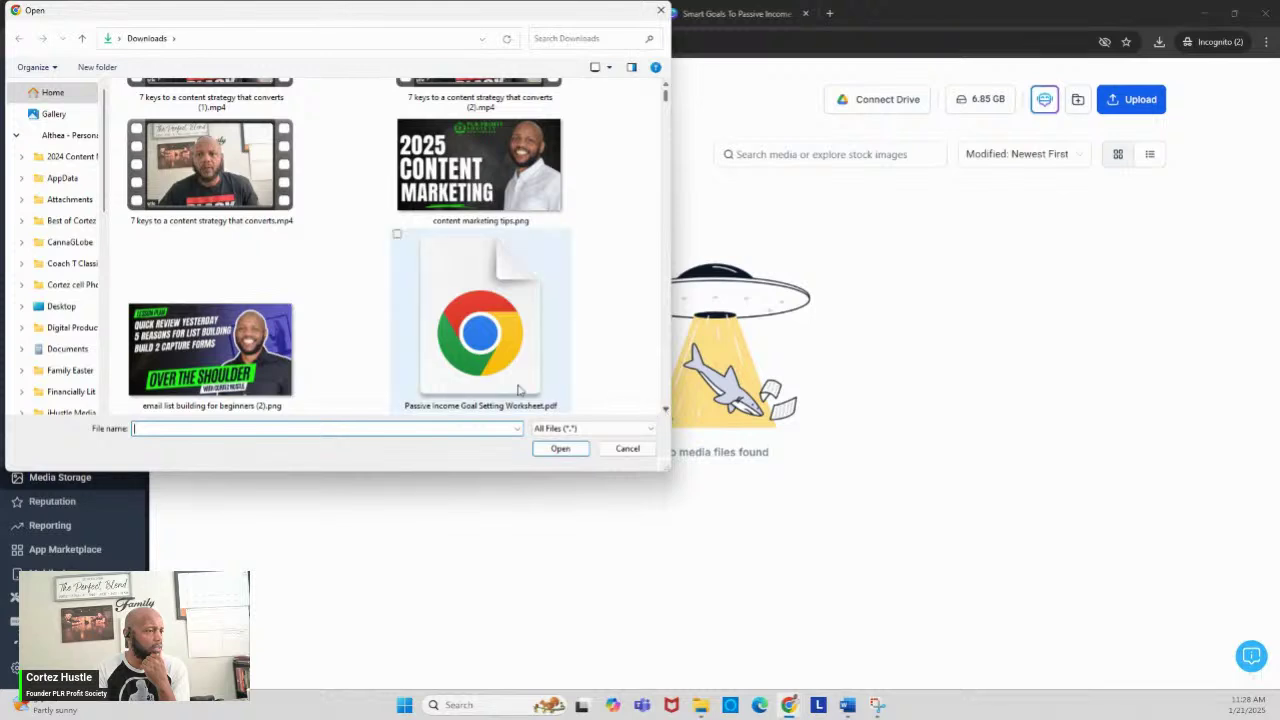
left_click(470, 362)
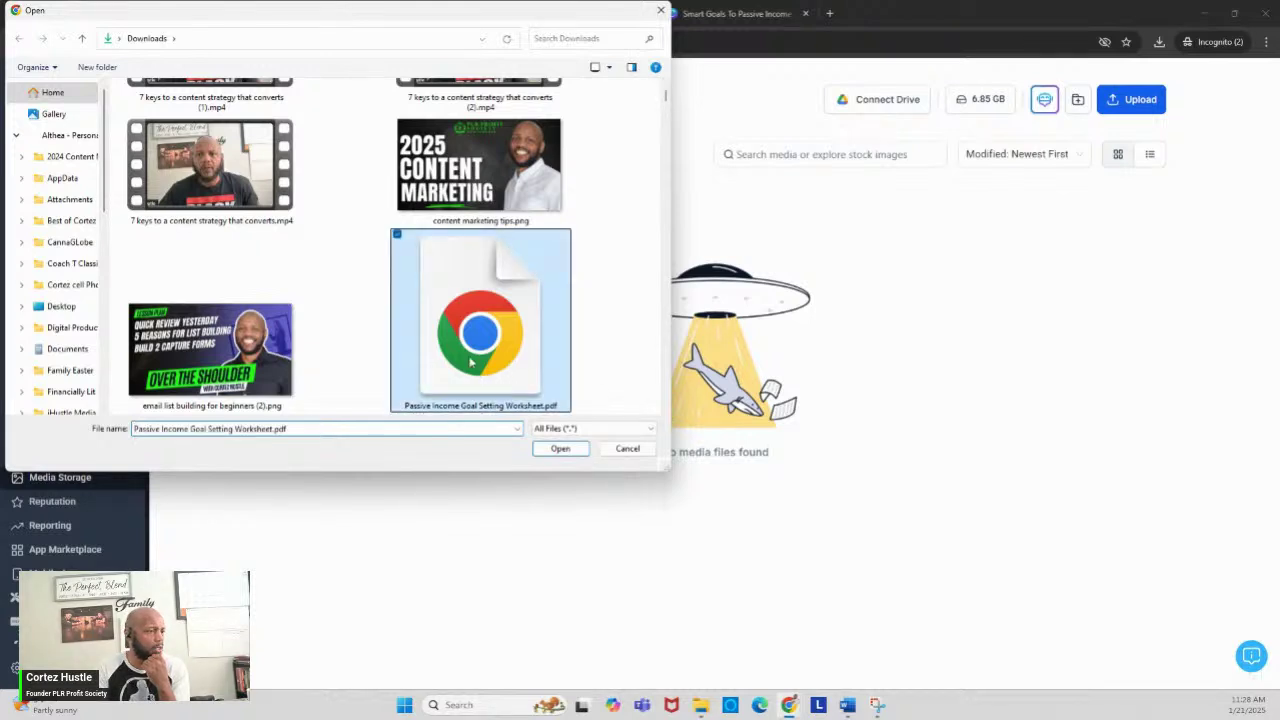
left_click(558, 449)
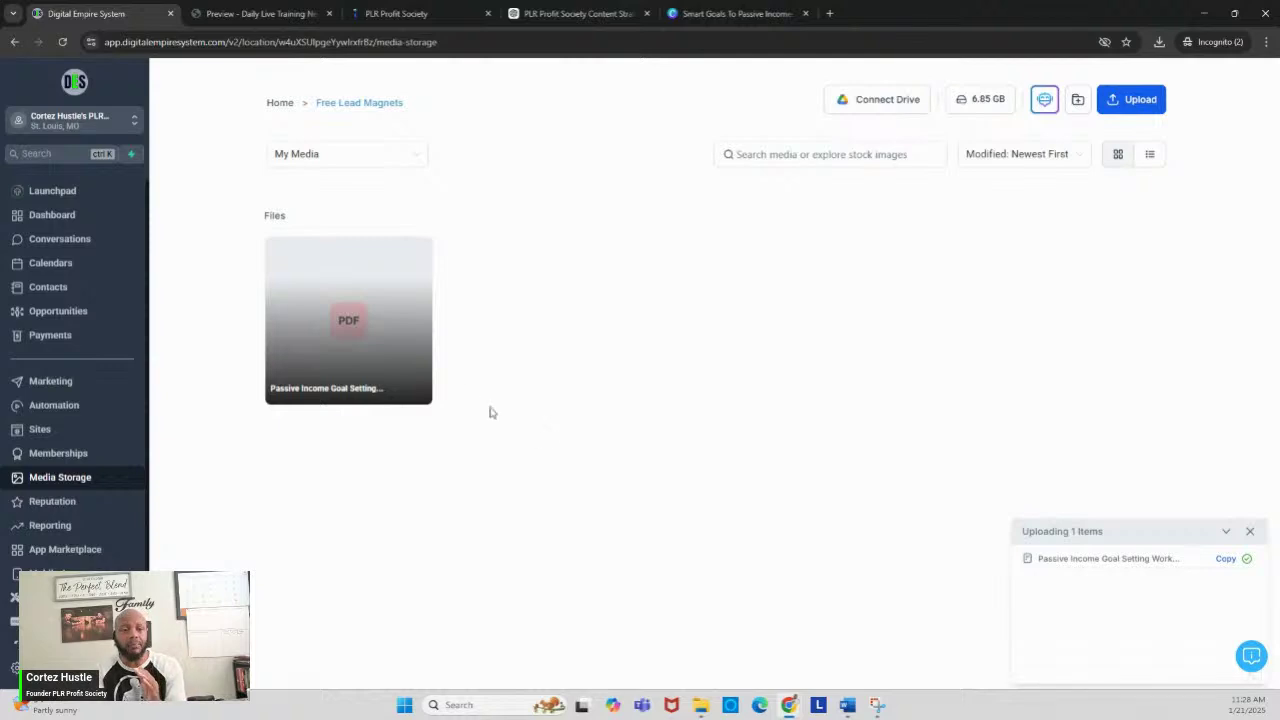
- Copy the link of the uploaded Passive Income Goal Setting worksheet PDF
mouse_move(411, 362)
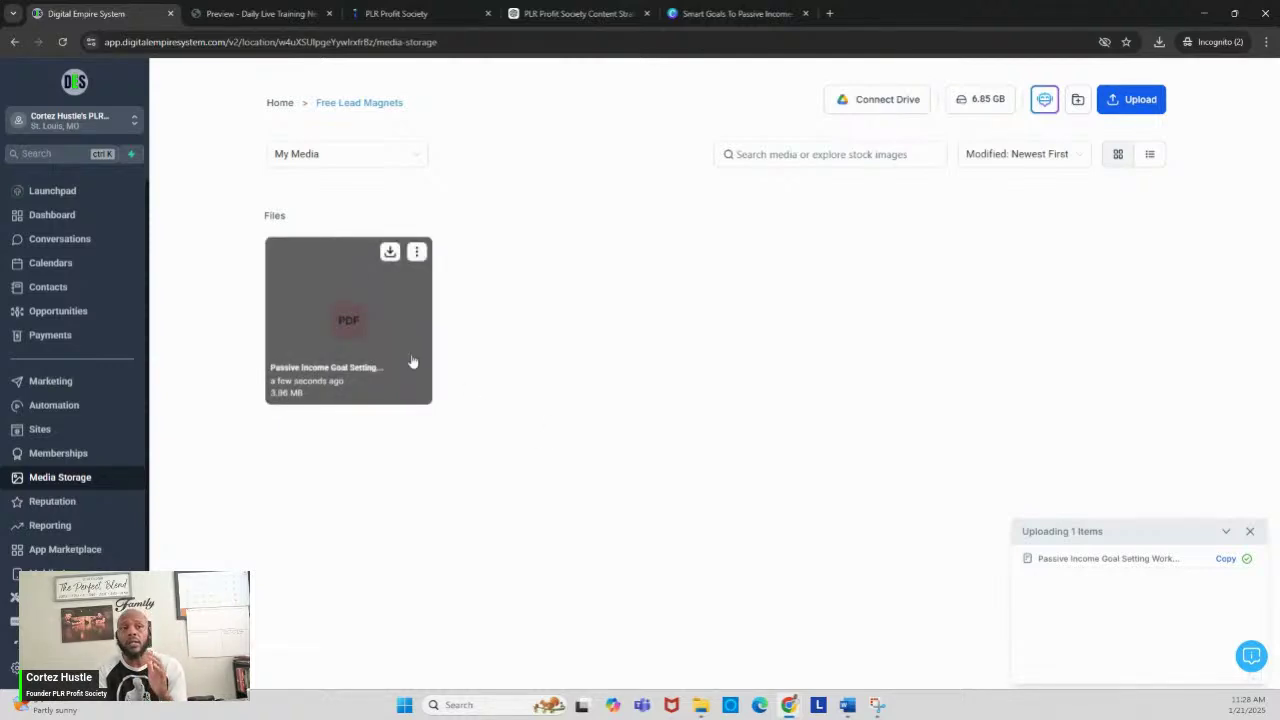
left_click(417, 252)
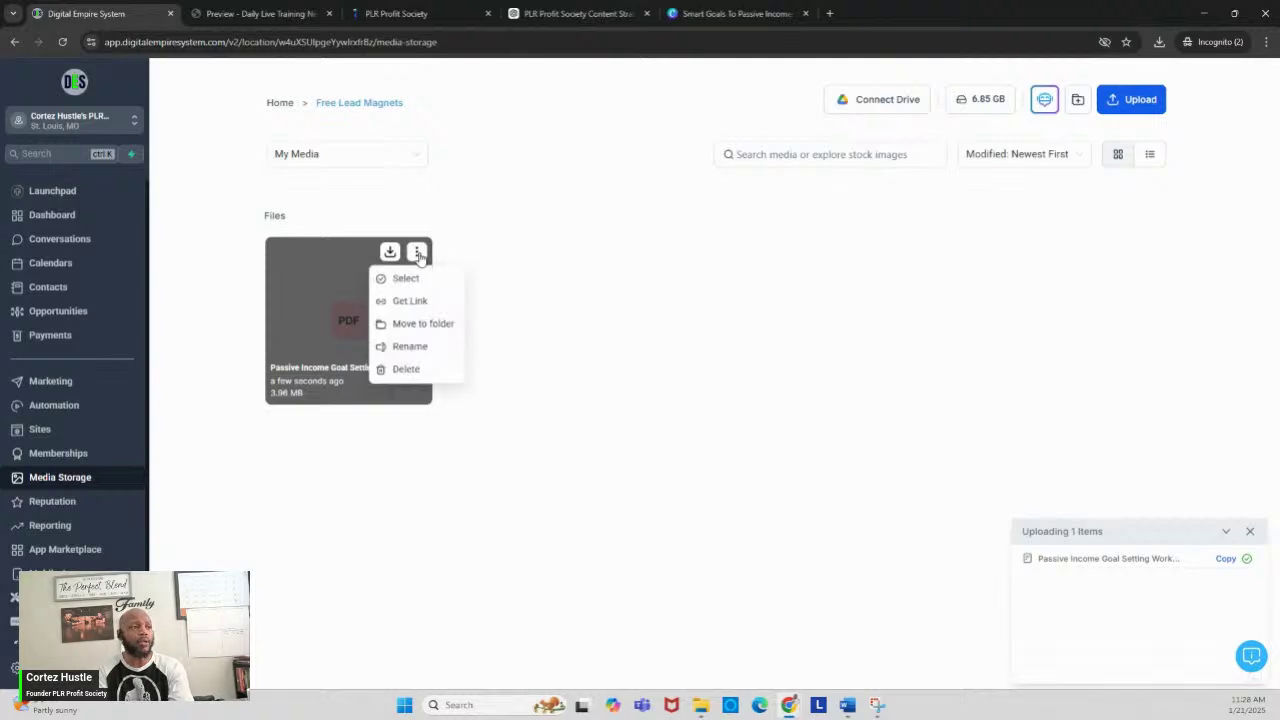
left_click(424, 305)
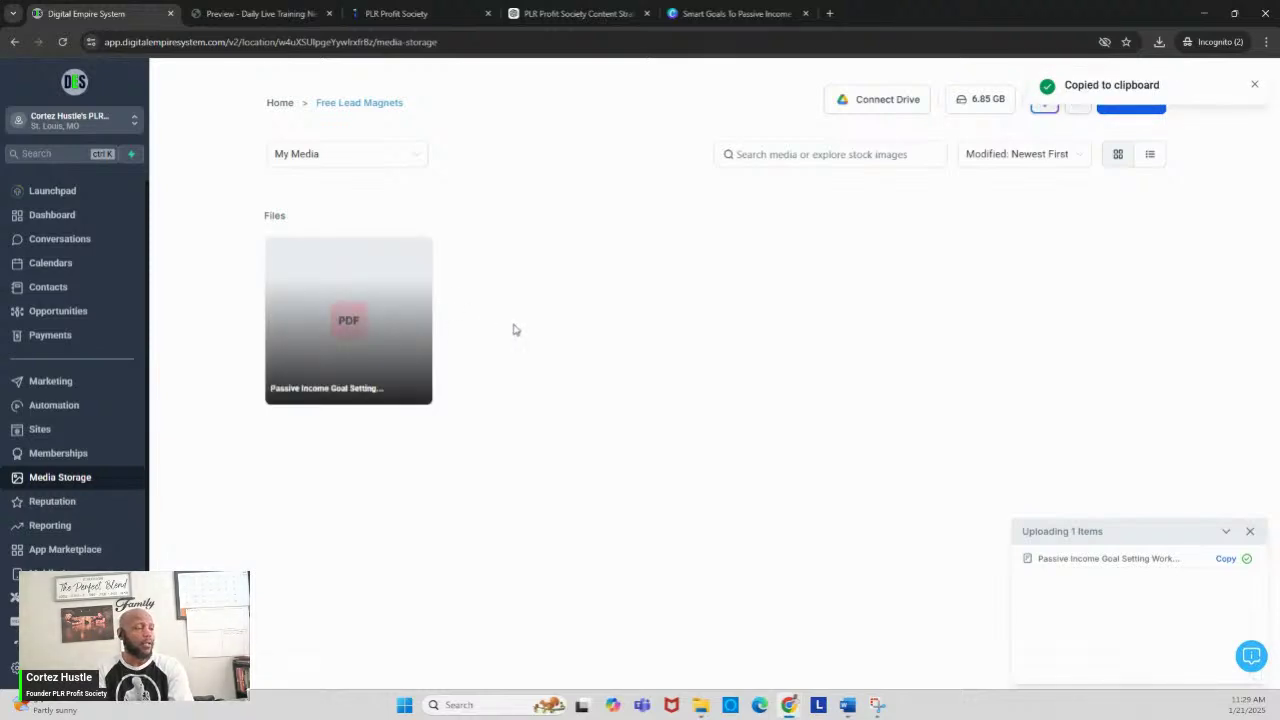
- Open the Lead Generation form from the Lead Magnet Opt-In Forms folder in the form builder
left_click(78, 431)
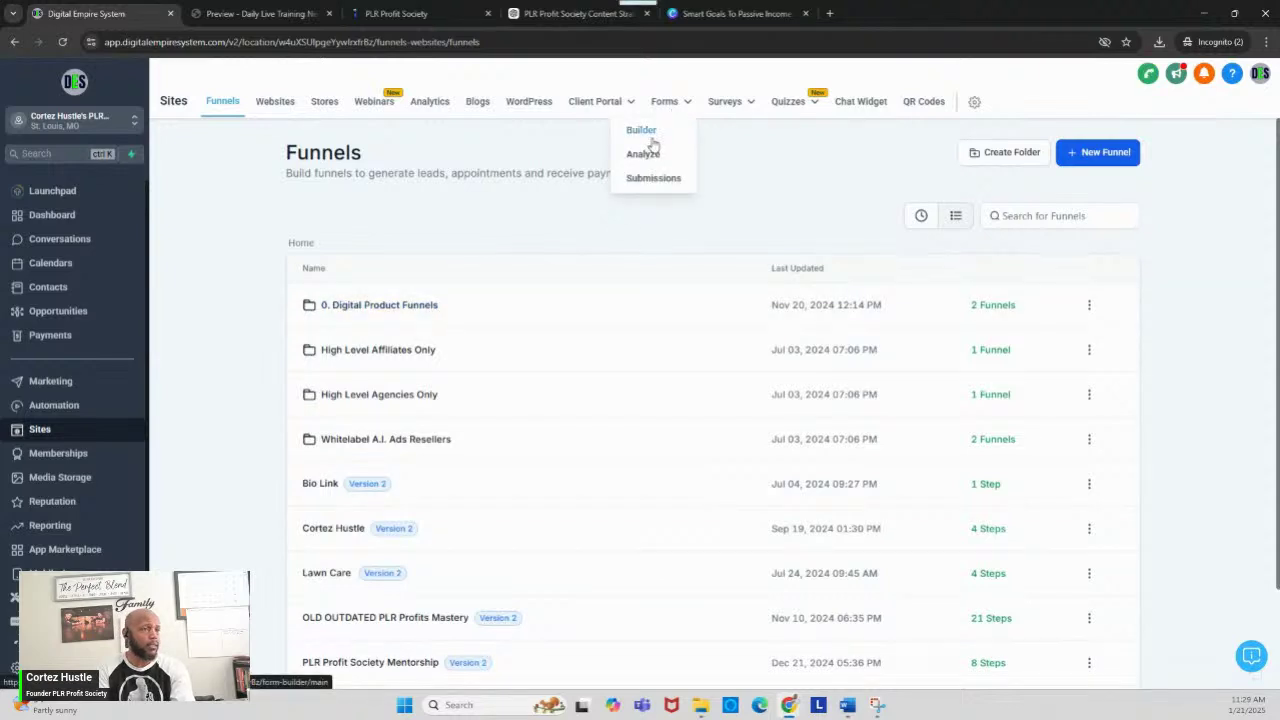
left_click(652, 131)
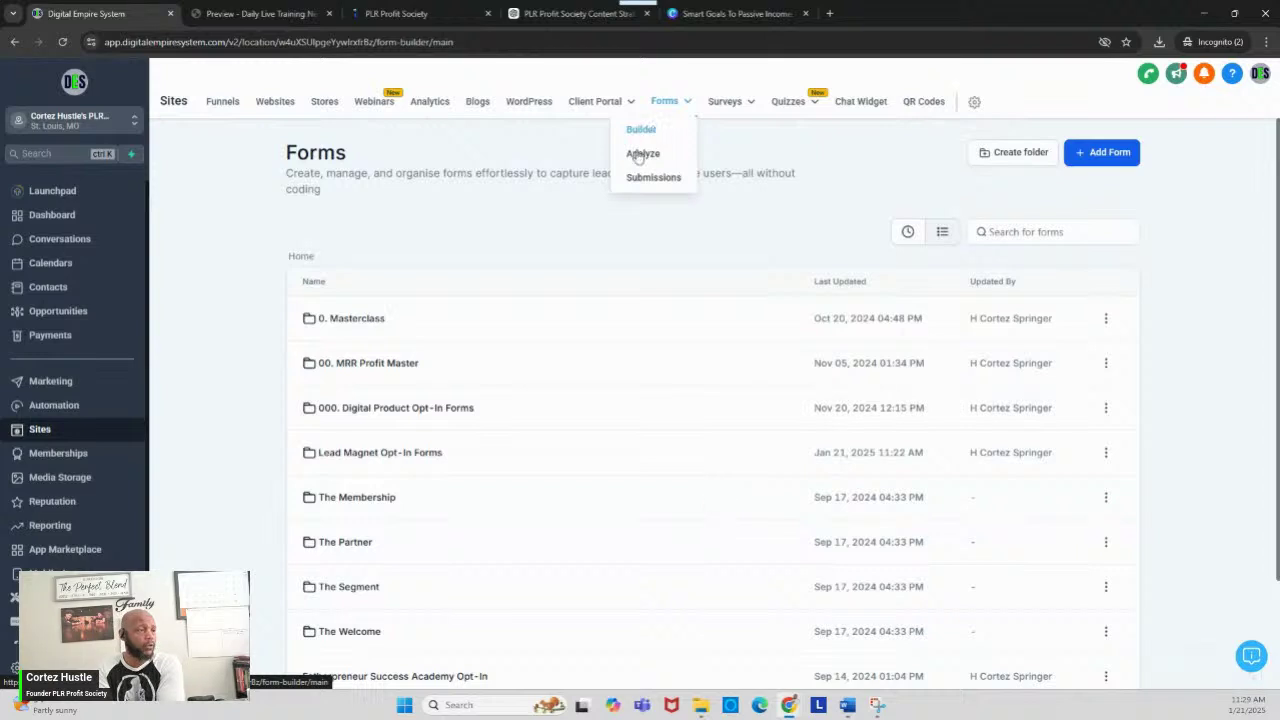
left_click(376, 455)
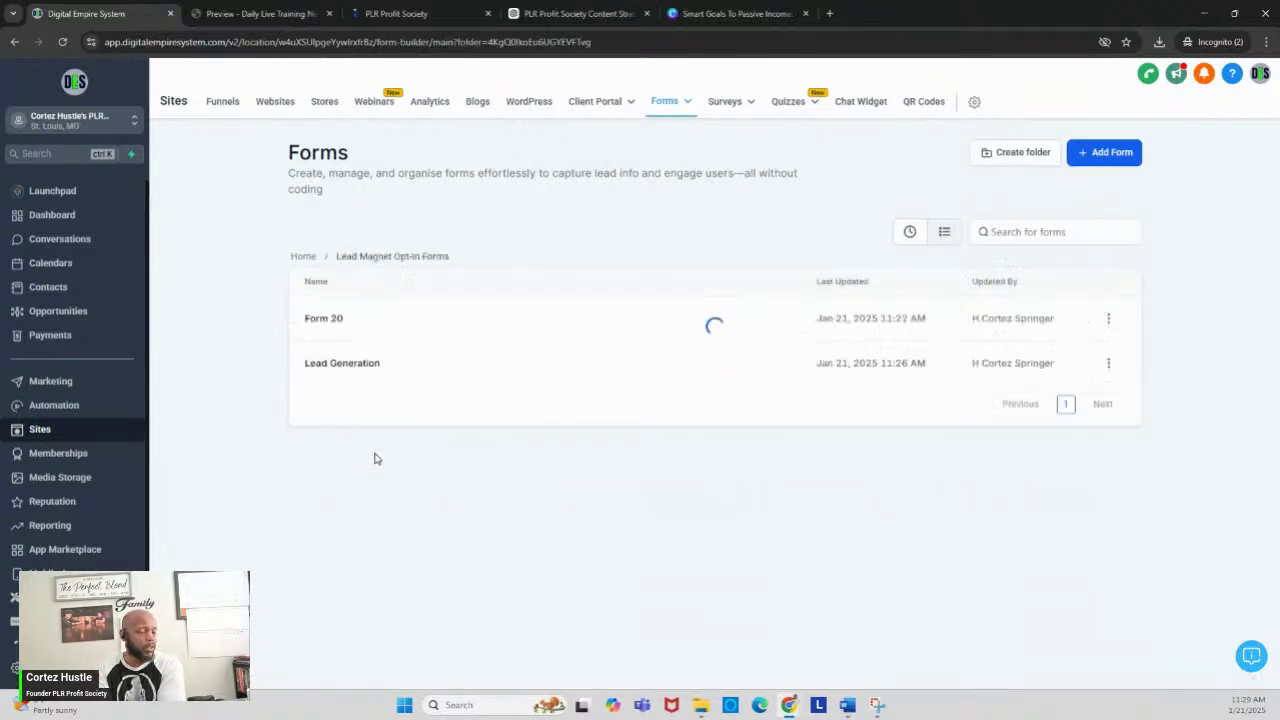
left_click(346, 372)
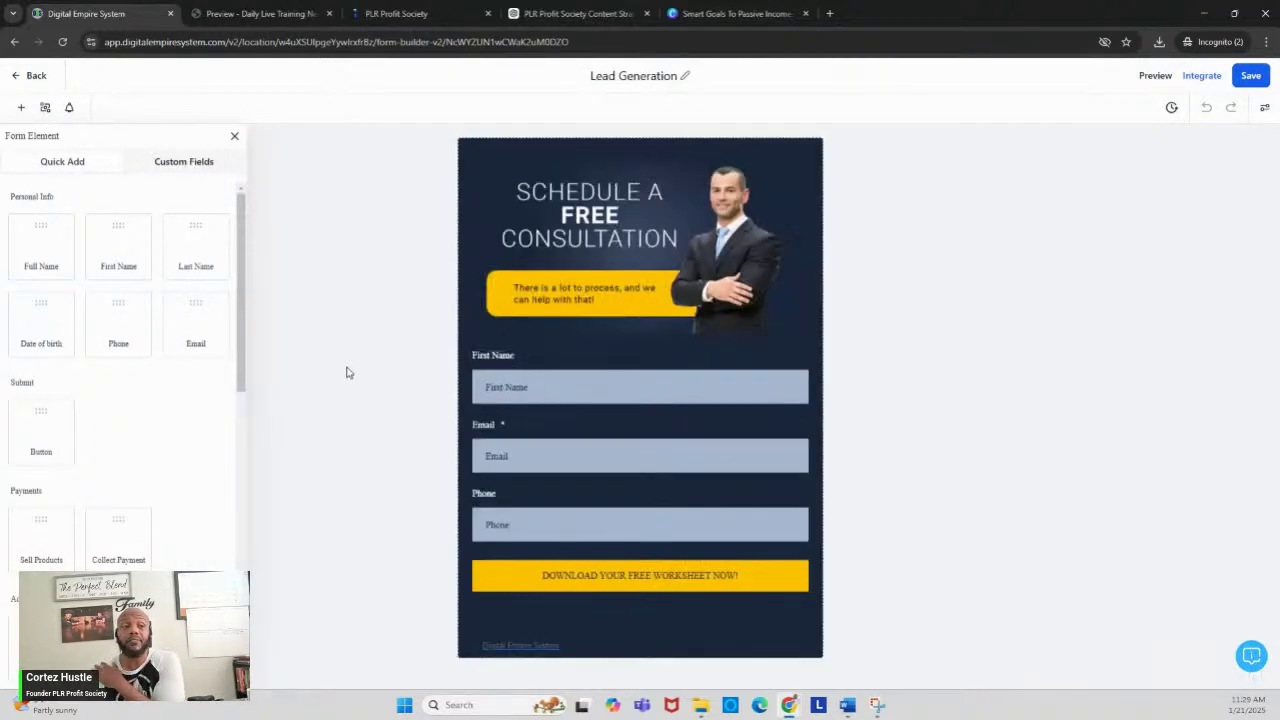
- Rename the form as "Passive Income Goal Setting opt-in"
left_click(682, 76)
key("BackSpace")
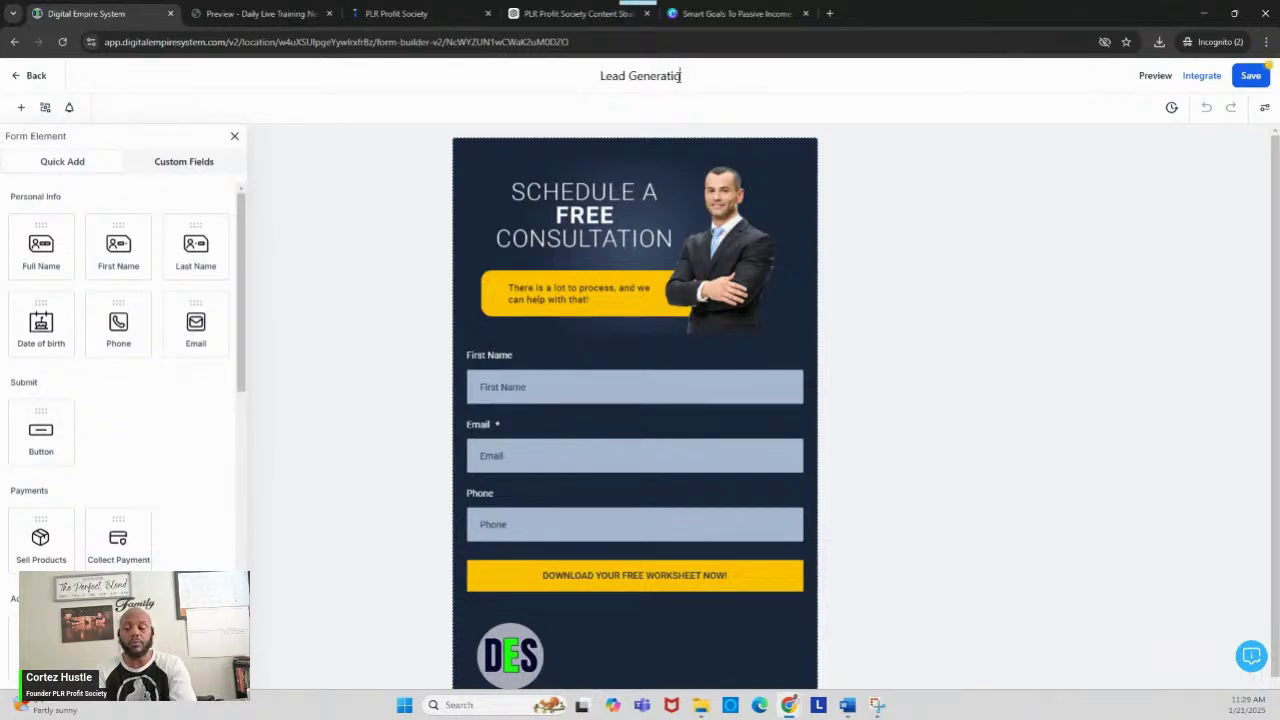
key("ctrl+a")
key("BackSpace")
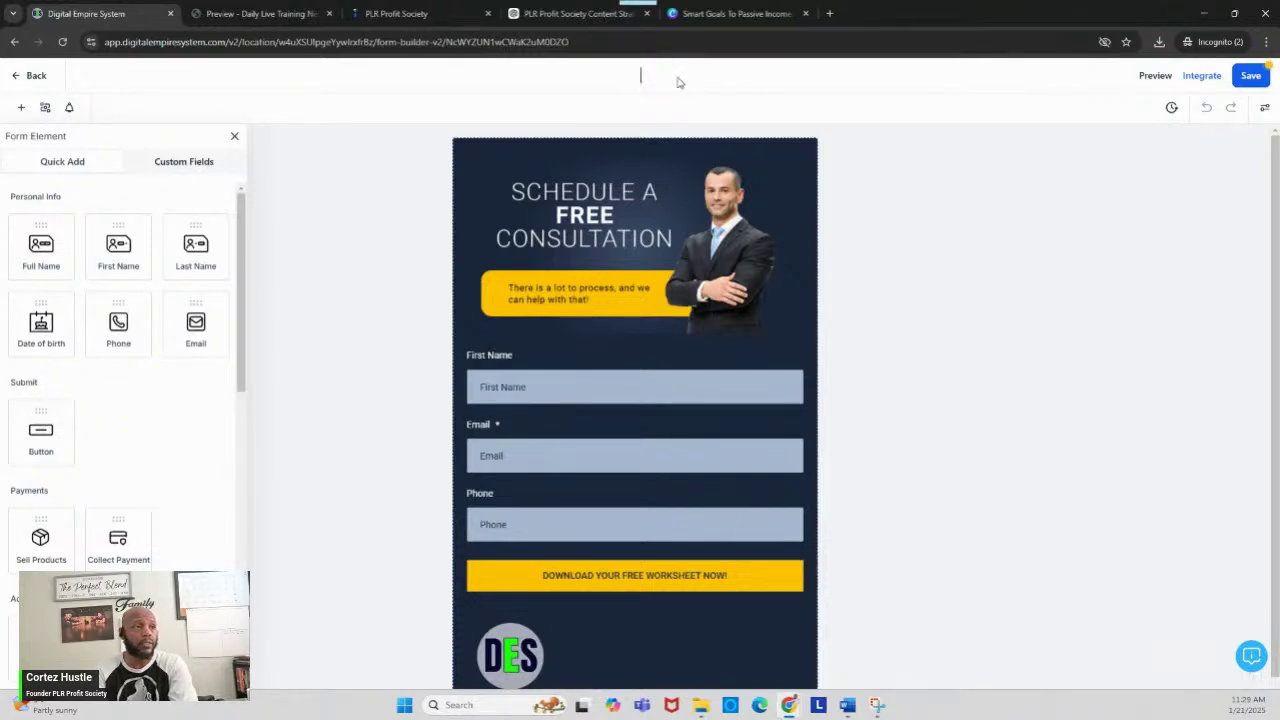
type("Pas")
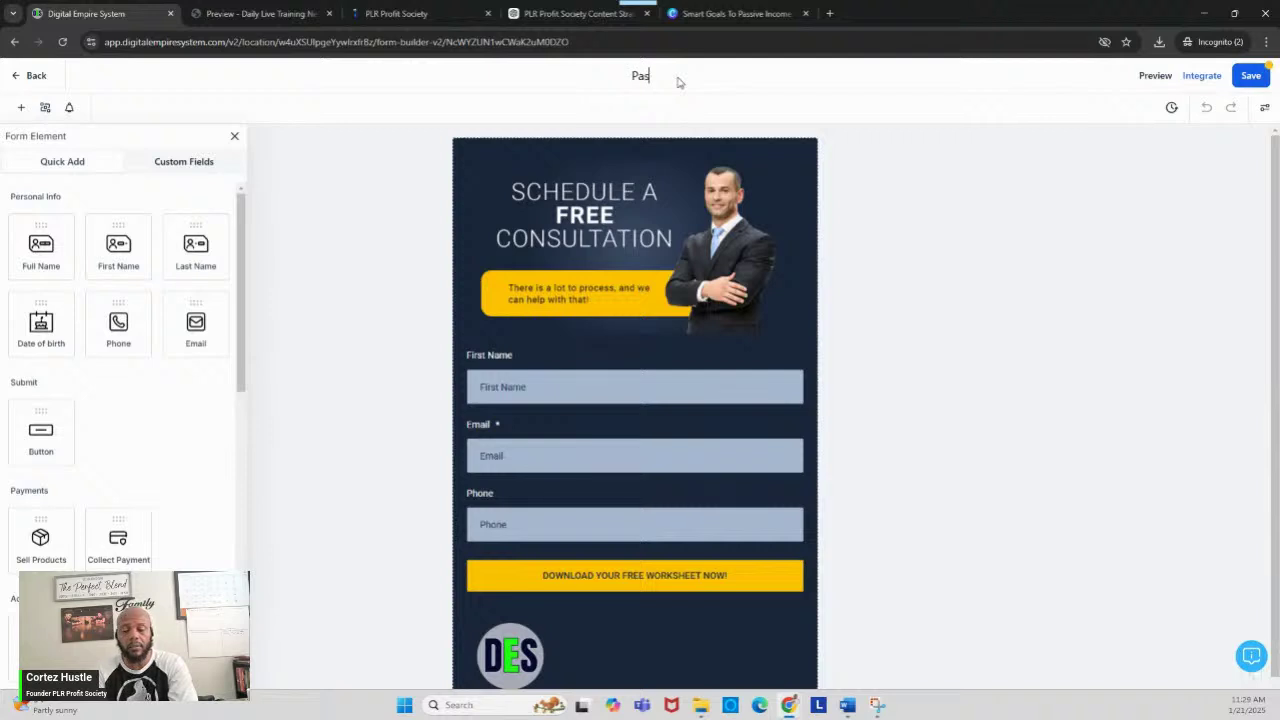
type("sive Inco")
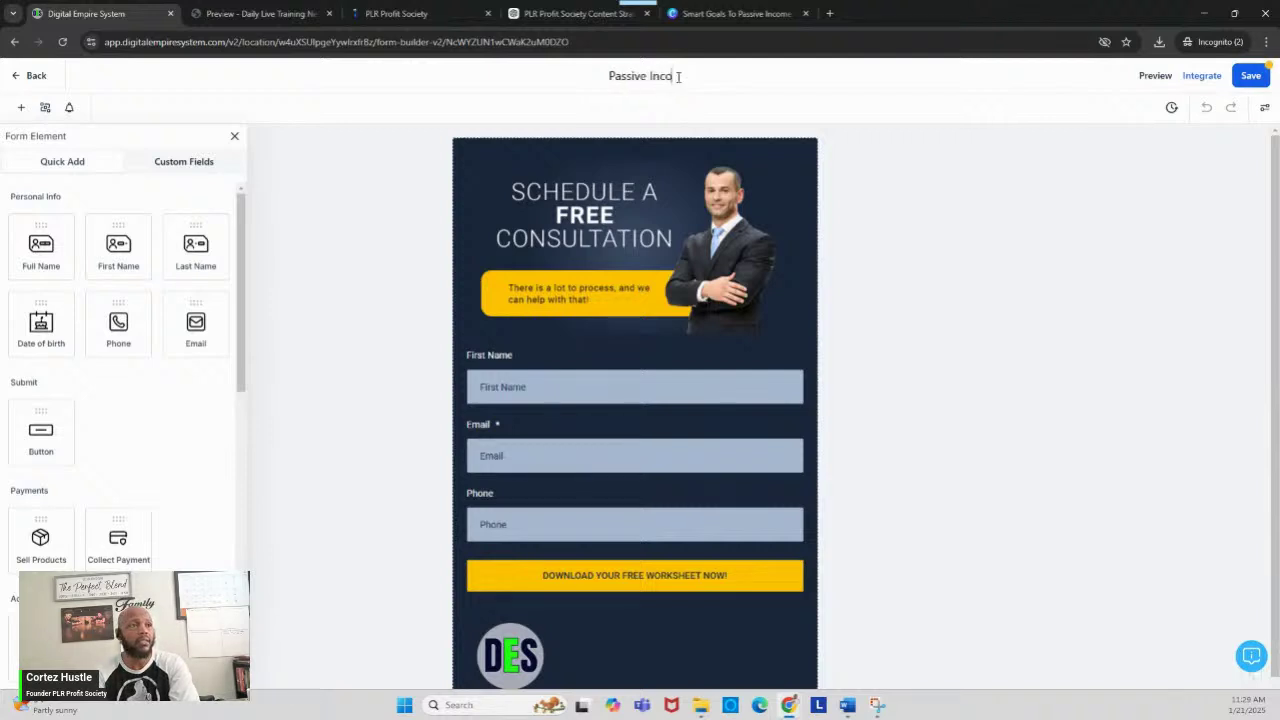
type("me Goal")
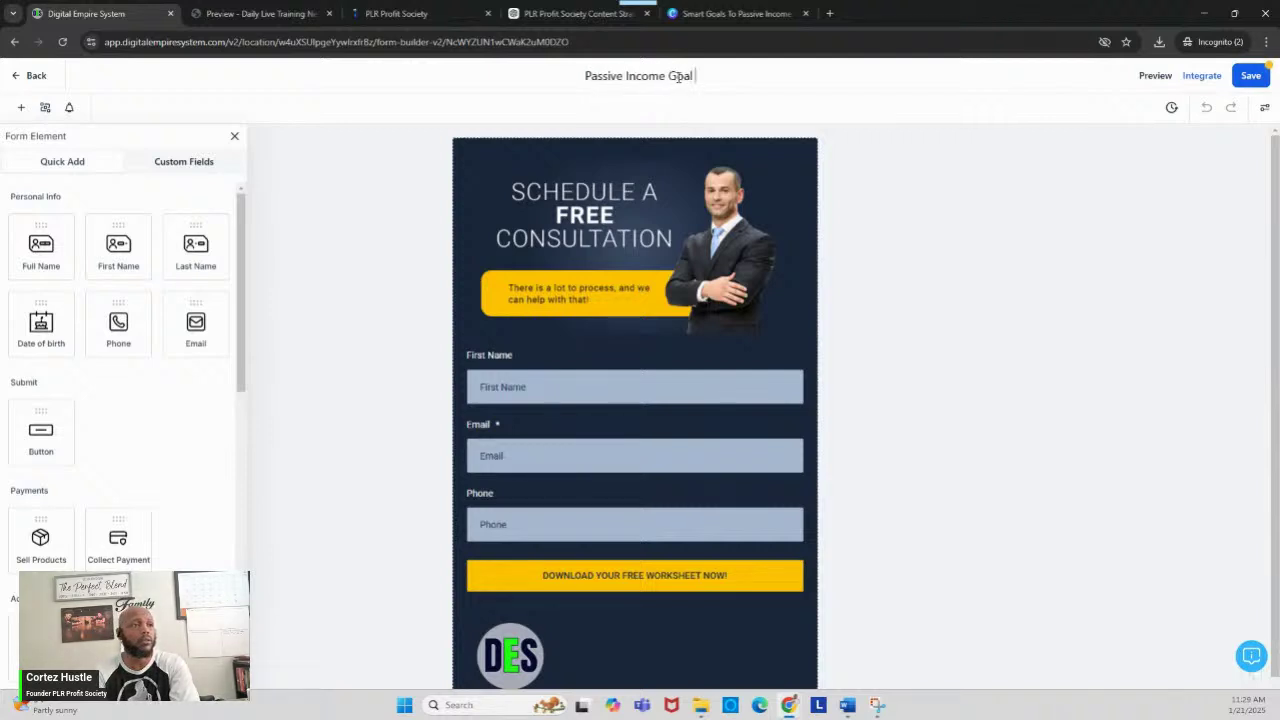
type(" Setting op")
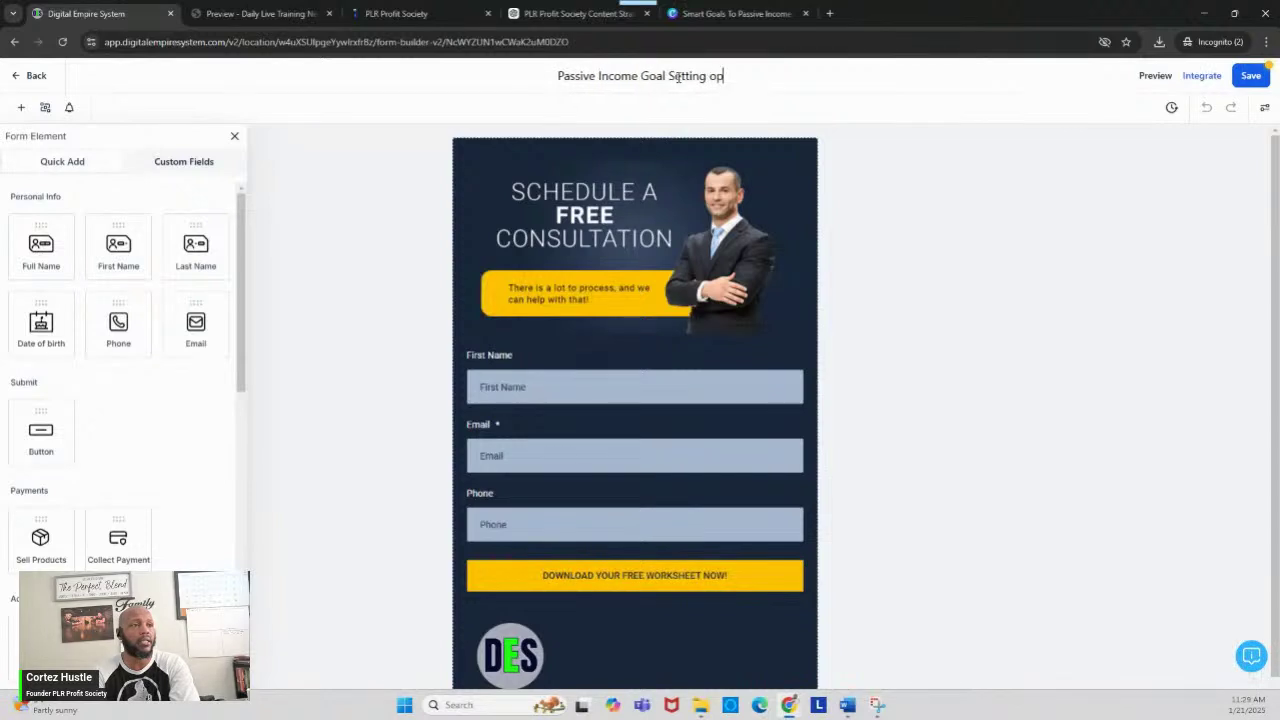
type("t-in")
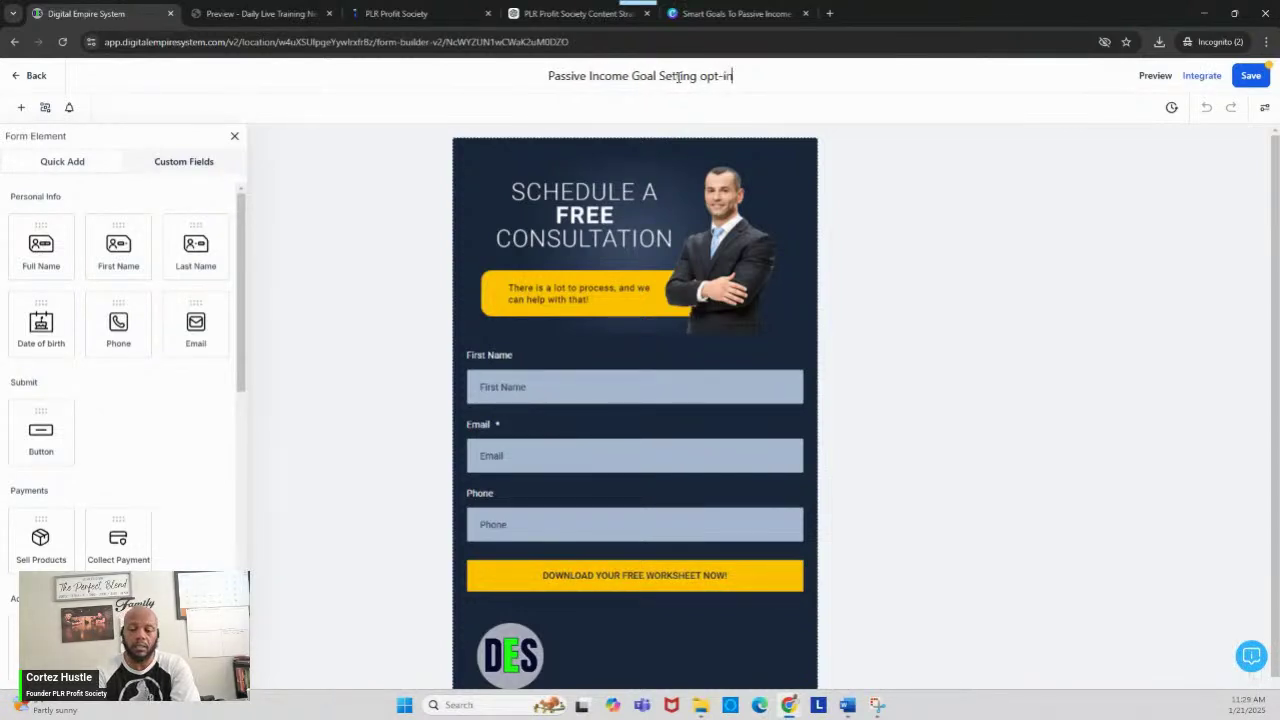
left_click(908, 204)
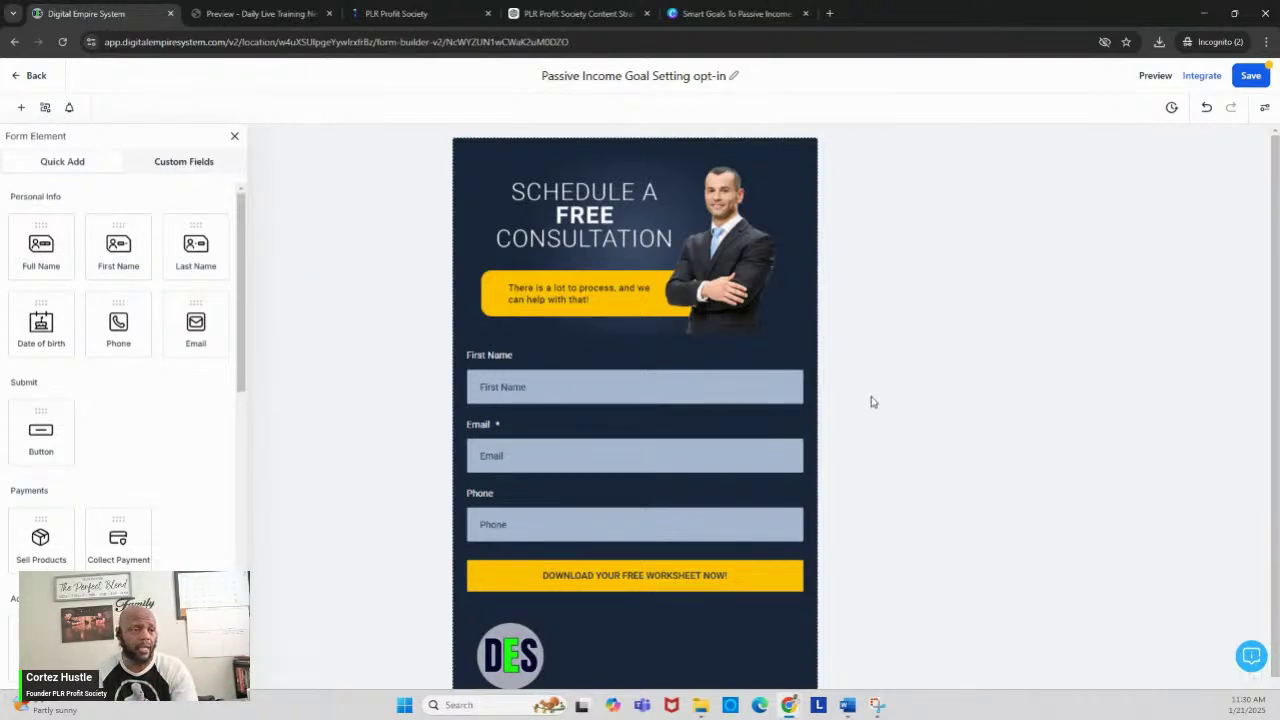
- Paste the copied worksheet PDF link as the form's on-submit Open URL address, save the form and close its settings
left_click(1262, 110)
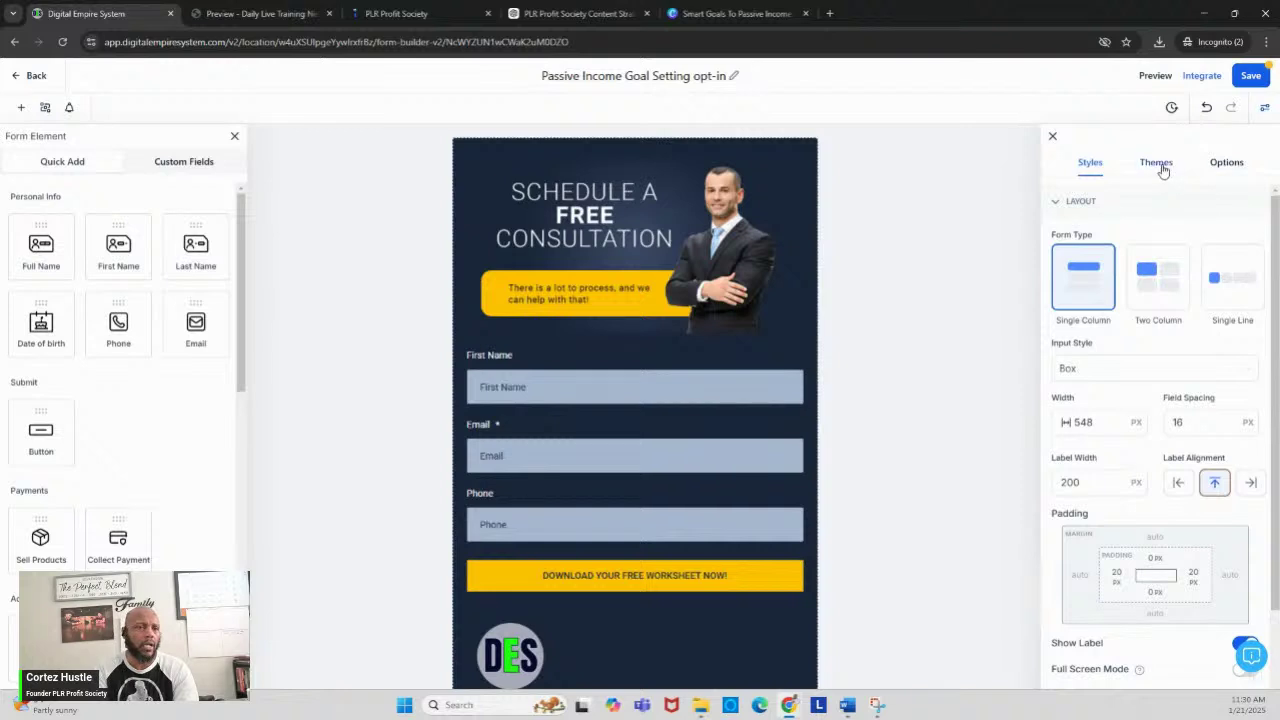
left_click(1236, 165)
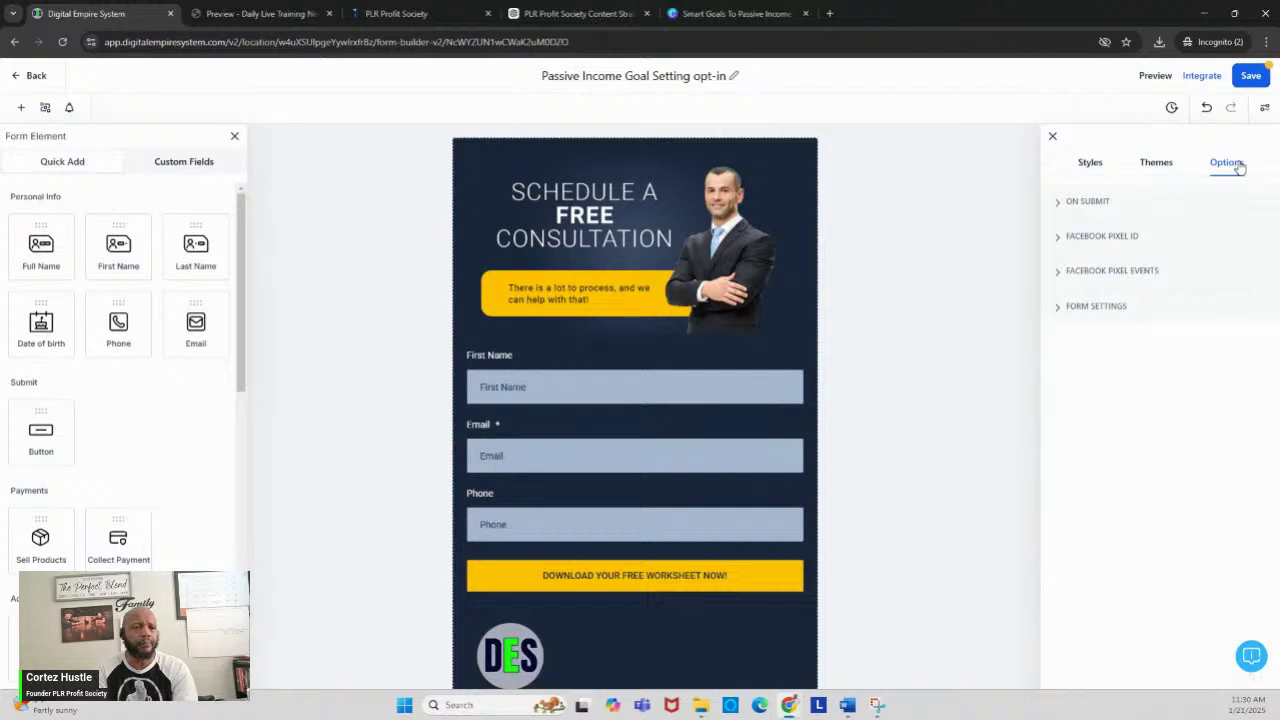
left_click(1087, 202)
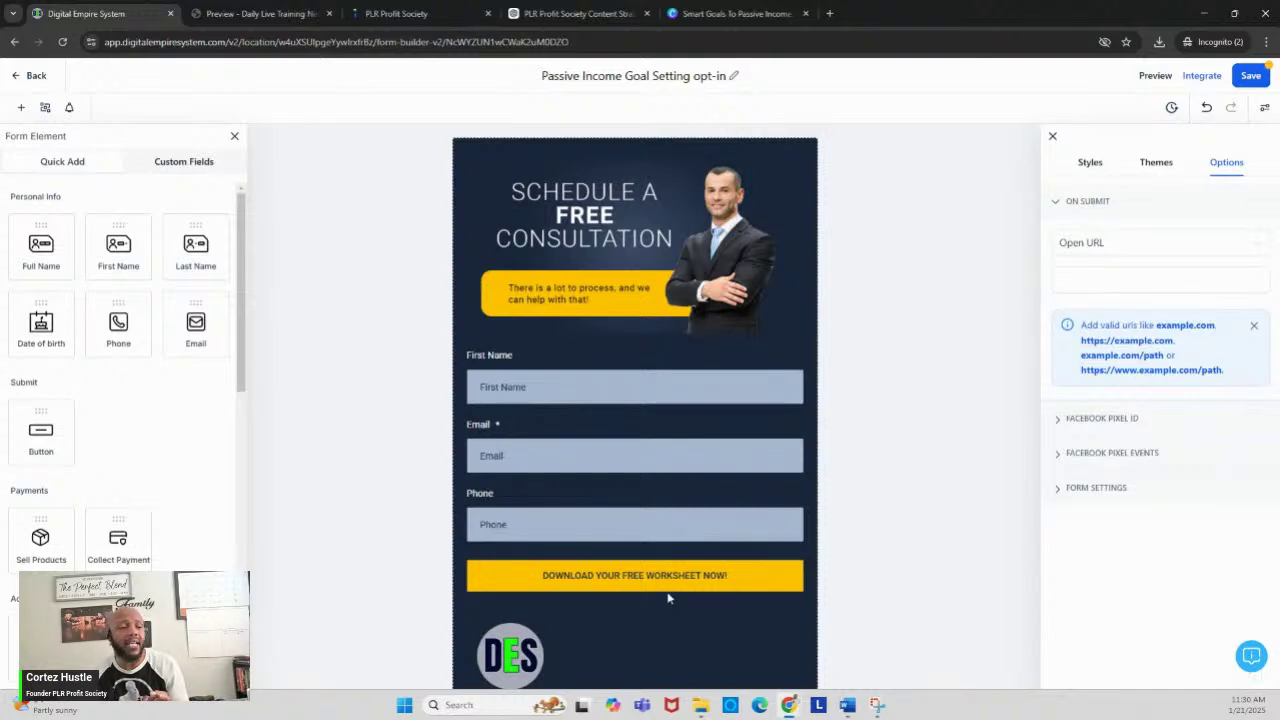
left_click(1058, 280)
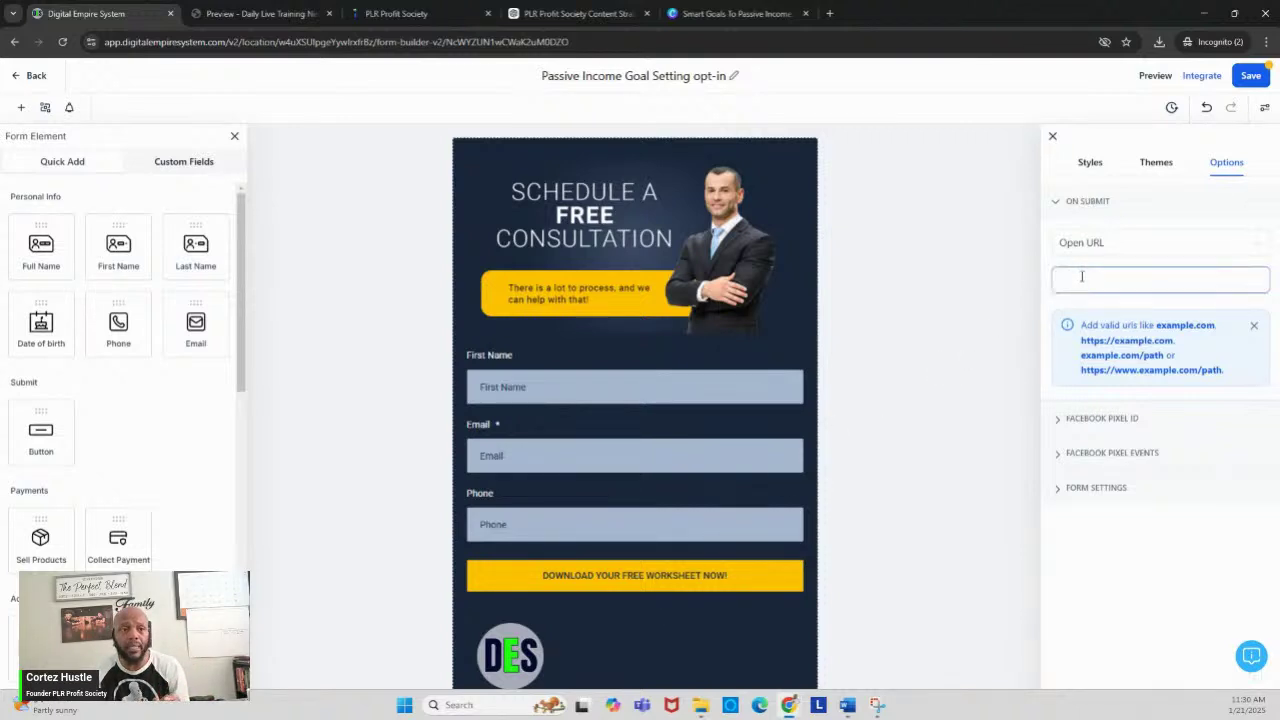
key("ctrl+v")
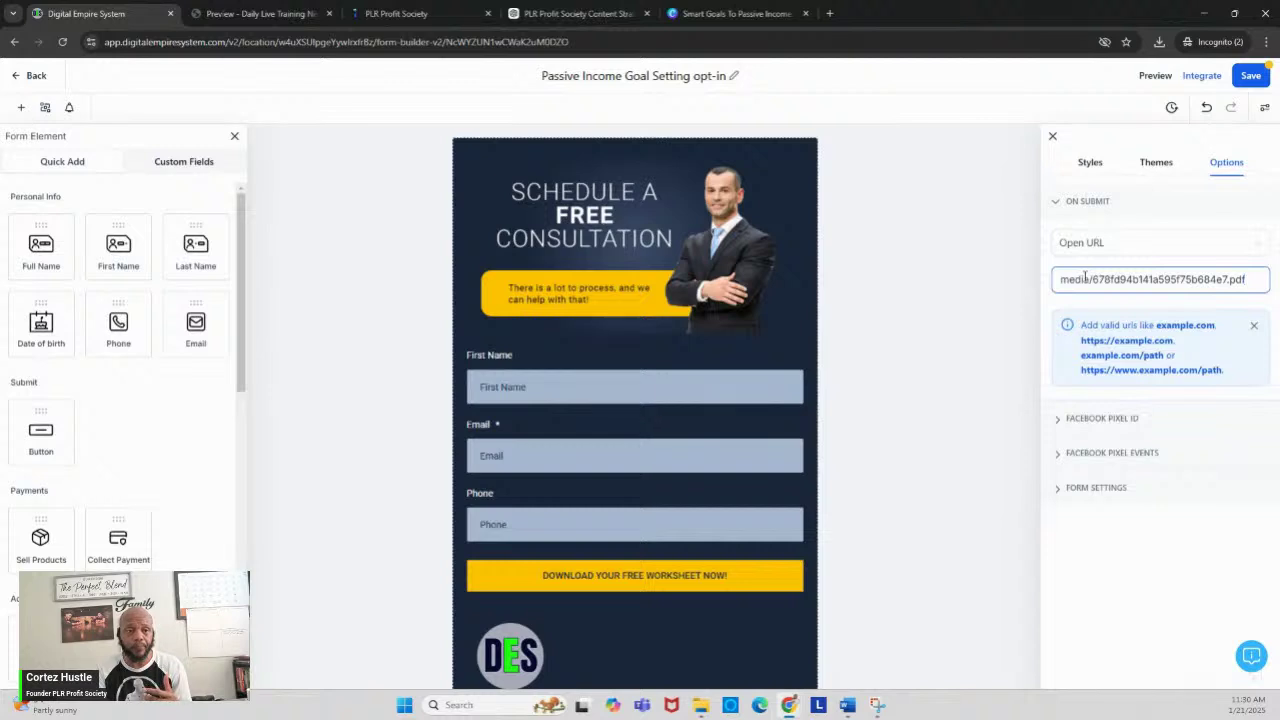
left_click(1249, 84)
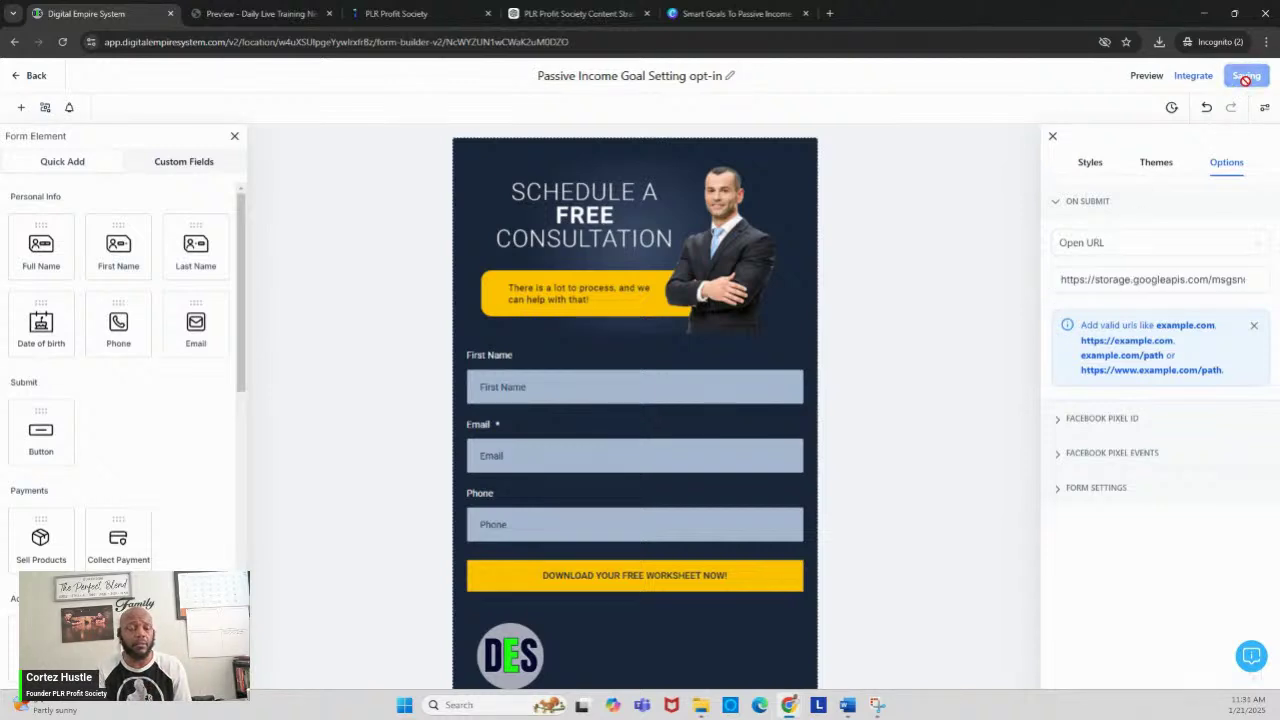
left_click(1053, 139)
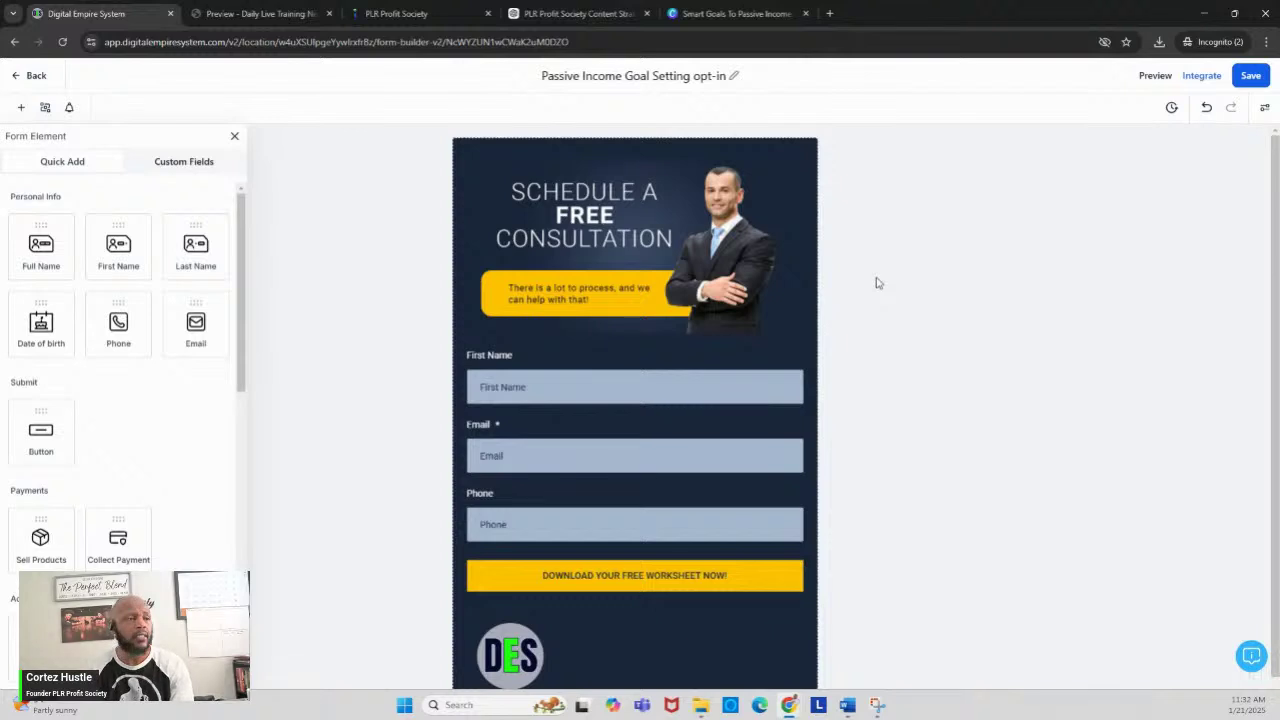
- Return to the forms list and duplicate the Passive Income Goal Setting opt-in form as "Passive Income Goal Setting opt-in via Community"
left_click(38, 76)
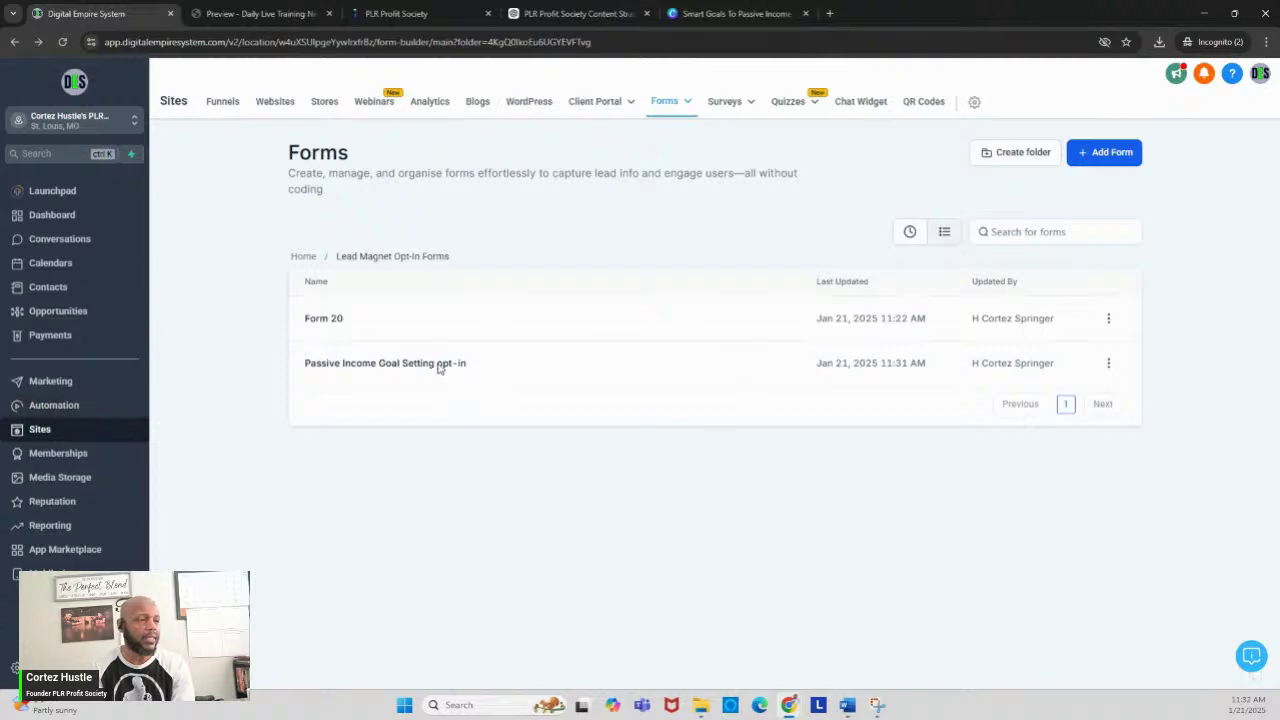
left_click(1108, 366)
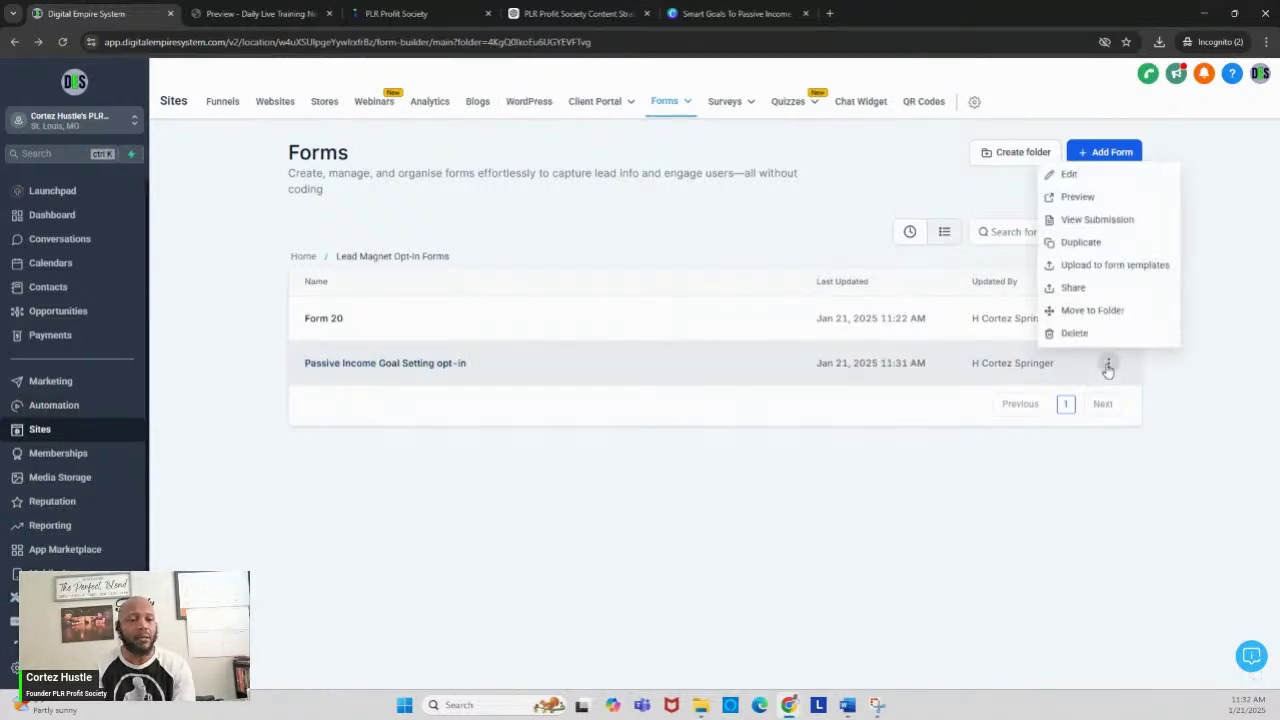
left_click(1113, 245)
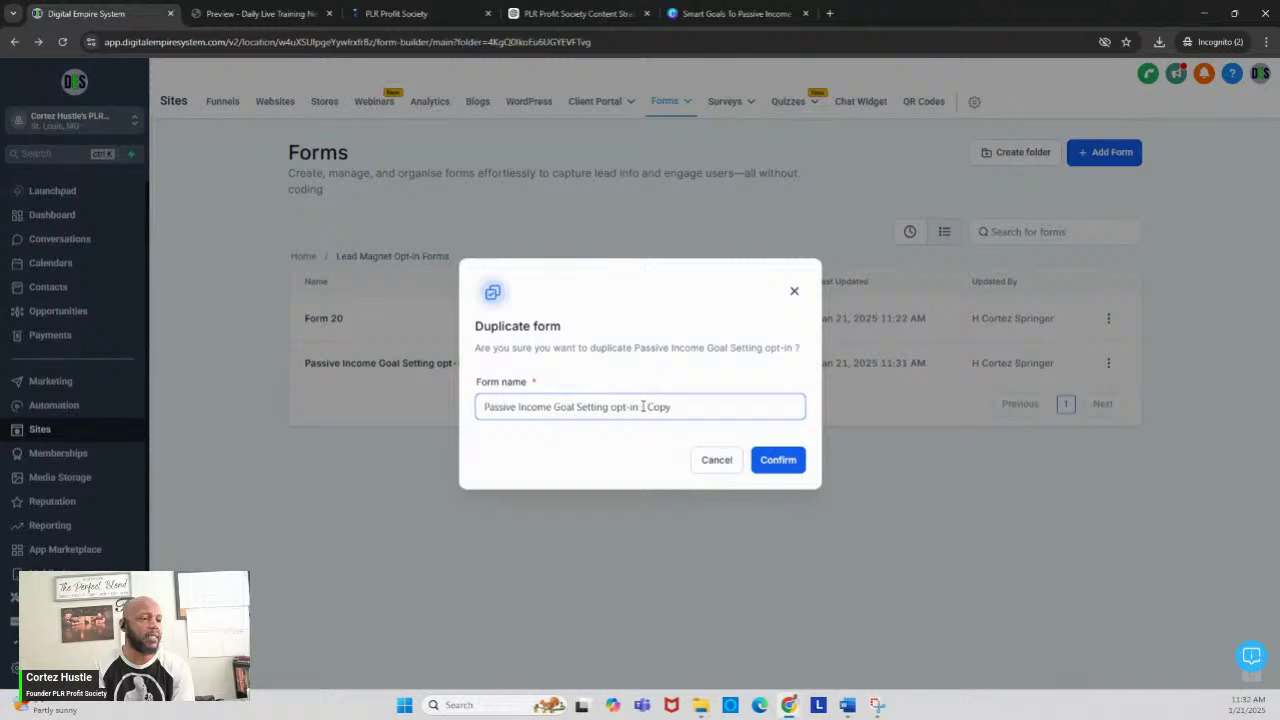
left_click_drag(642, 407, 711, 407)
type("v")
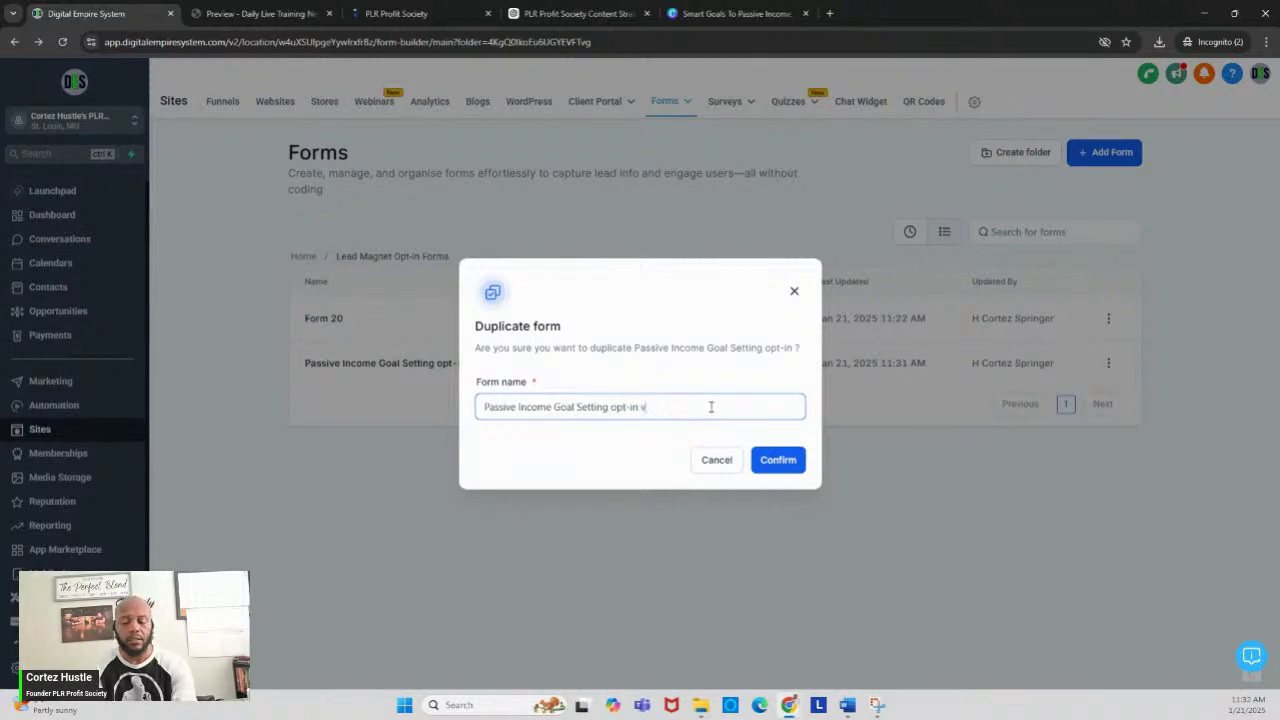
type("ia Community")
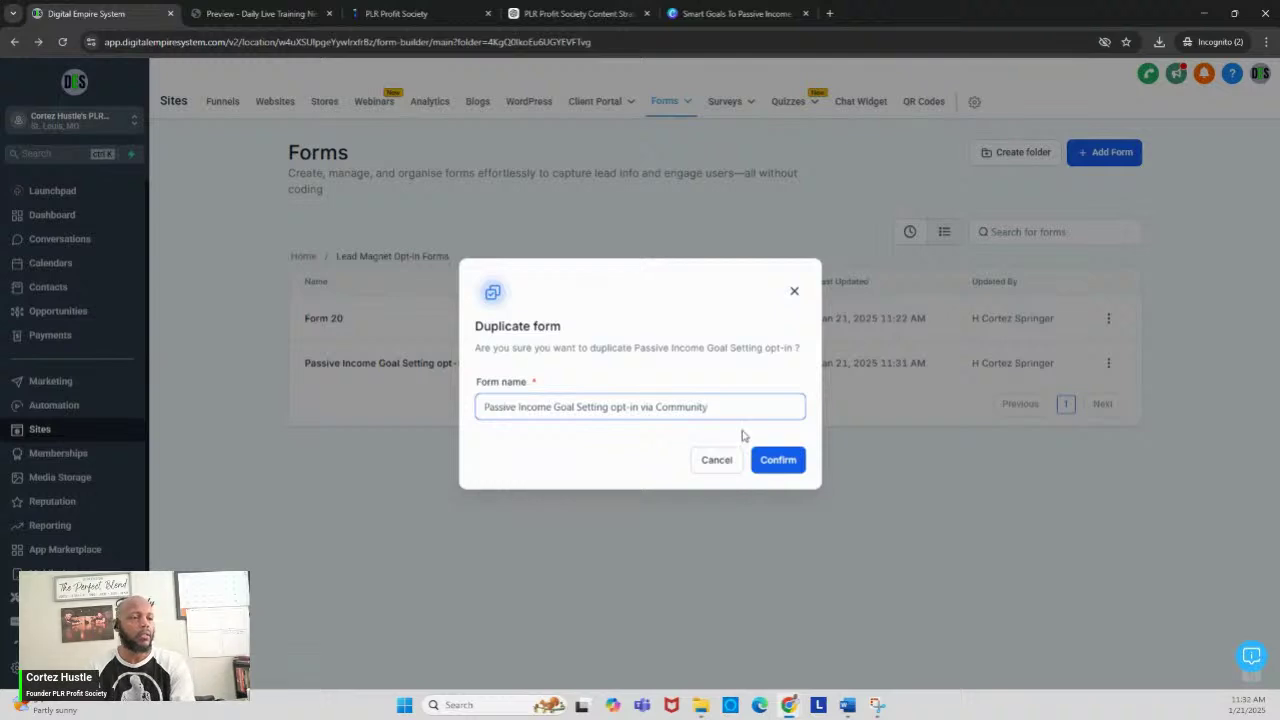
left_click(776, 462)
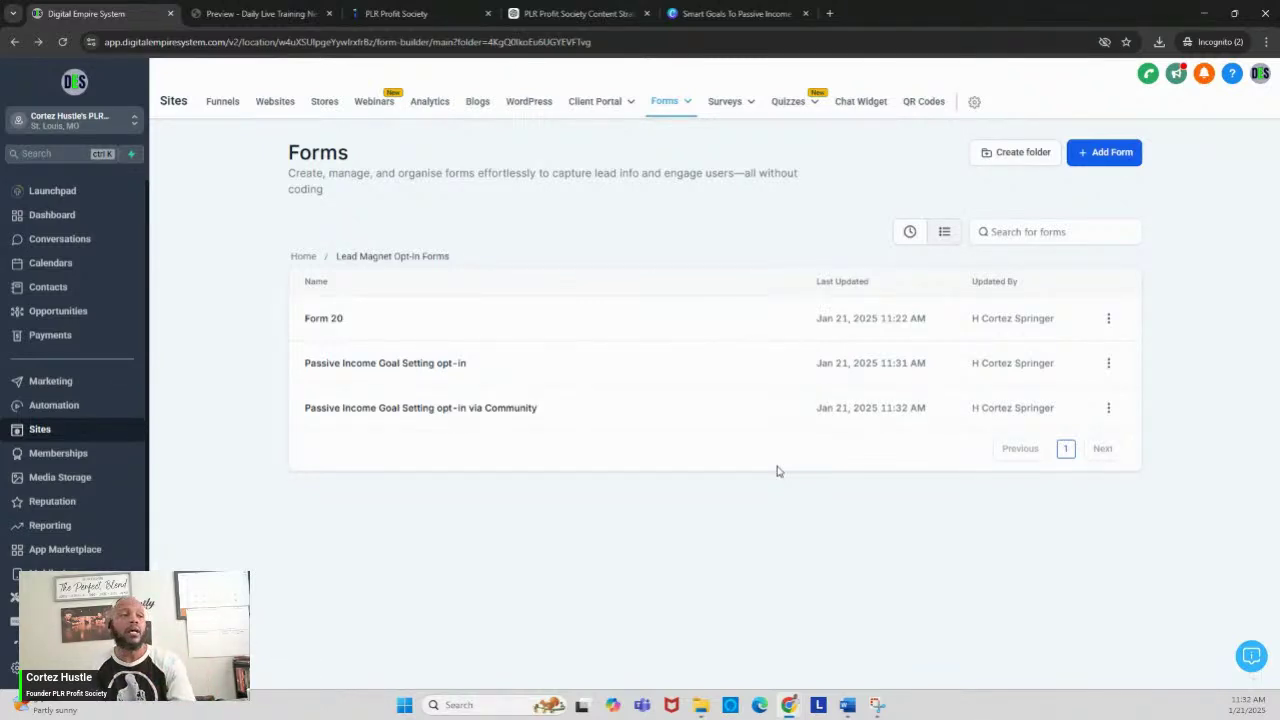
- Open the duplicated form, switch to the PLR Profit Society community and open its free downloads and resources channel
left_click(507, 419)
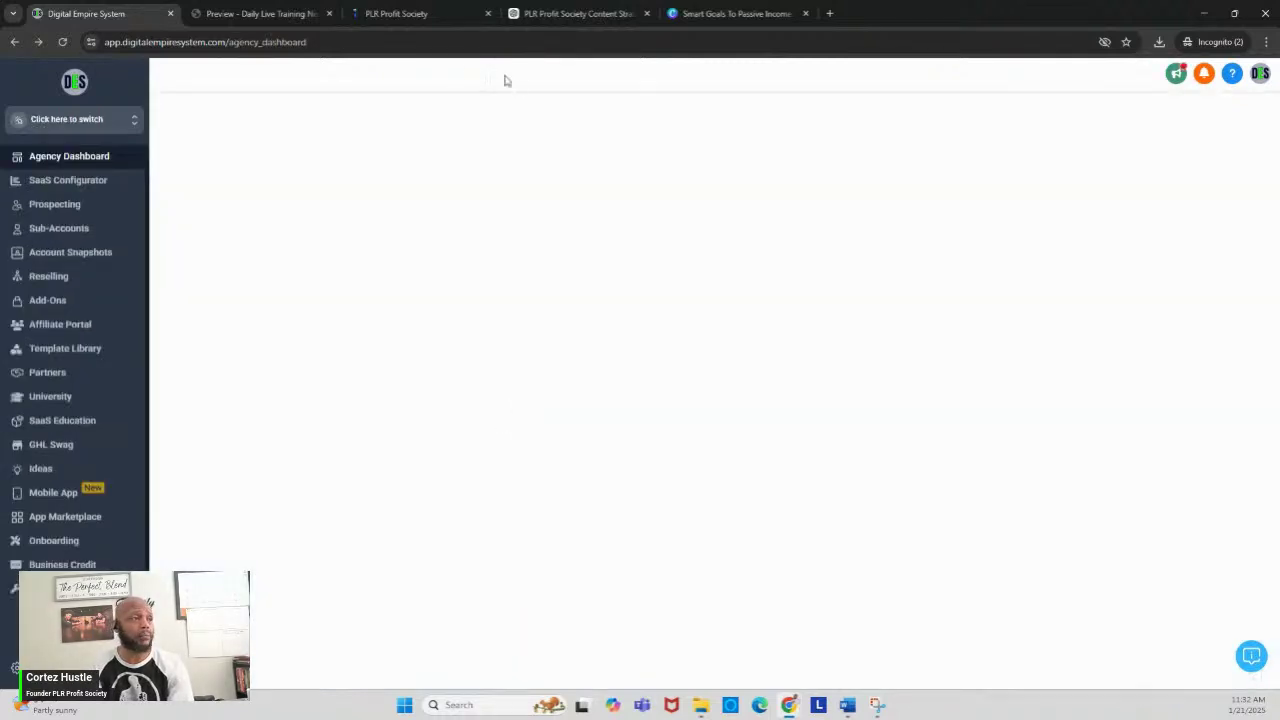
left_click(441, 15)
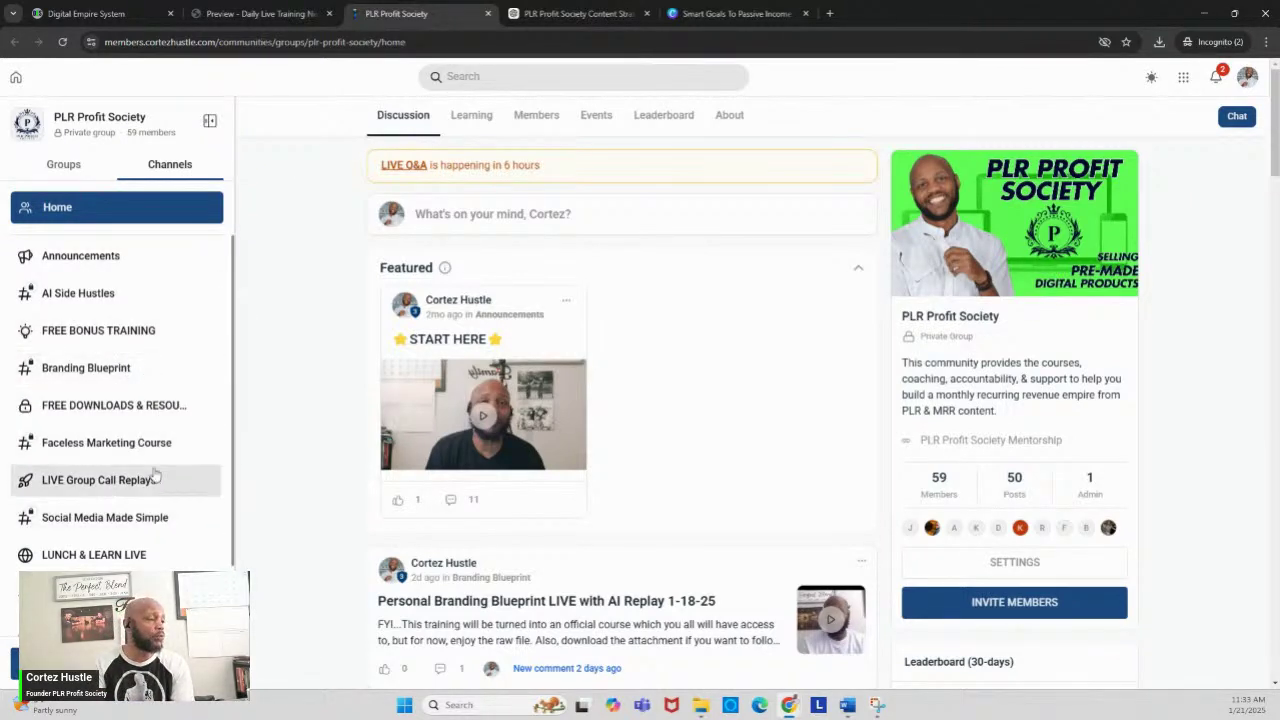
left_click(139, 410)
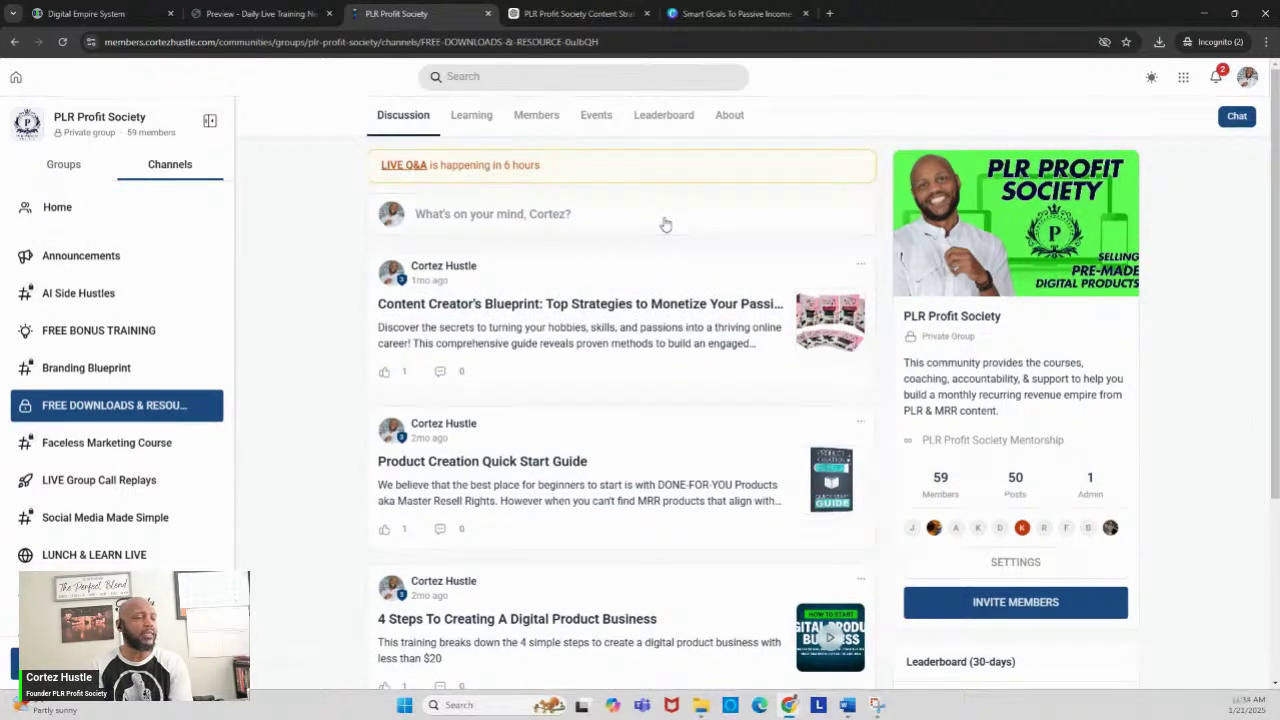
- Start a new post in the free downloads channel titled "Passive Income Goal Setting Worksheet"
left_click(595, 216)
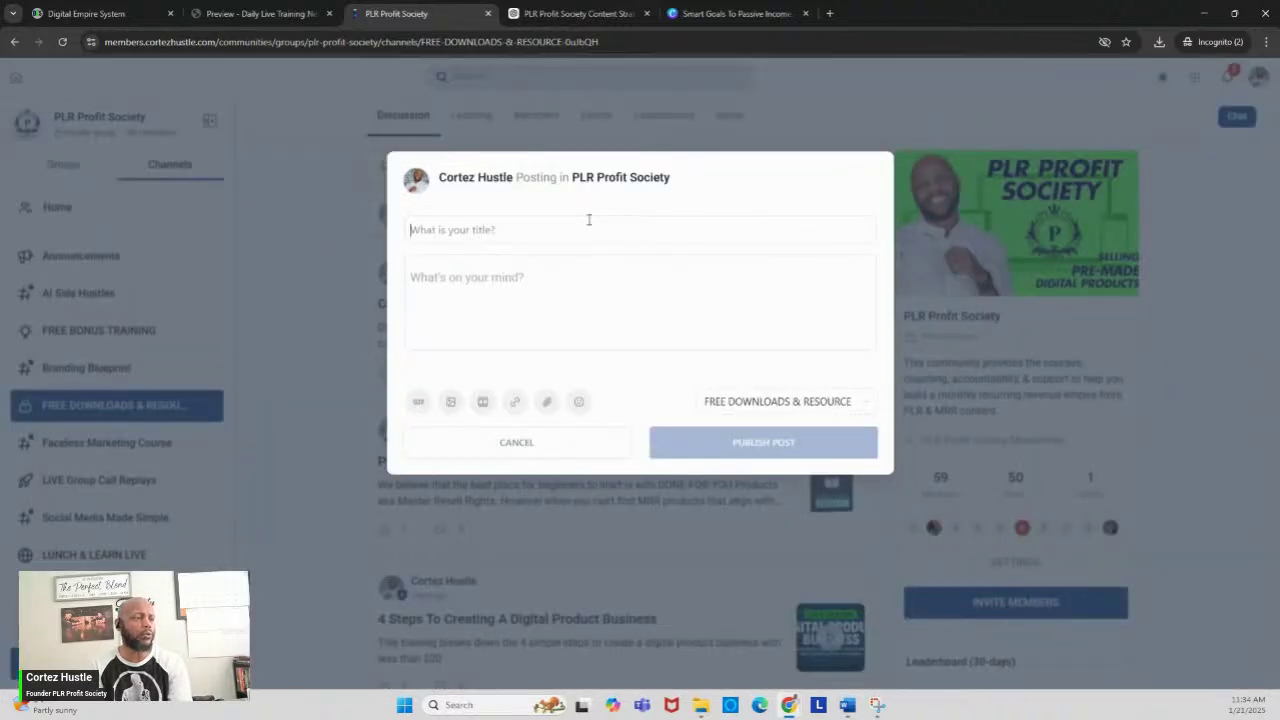
type("Passive")
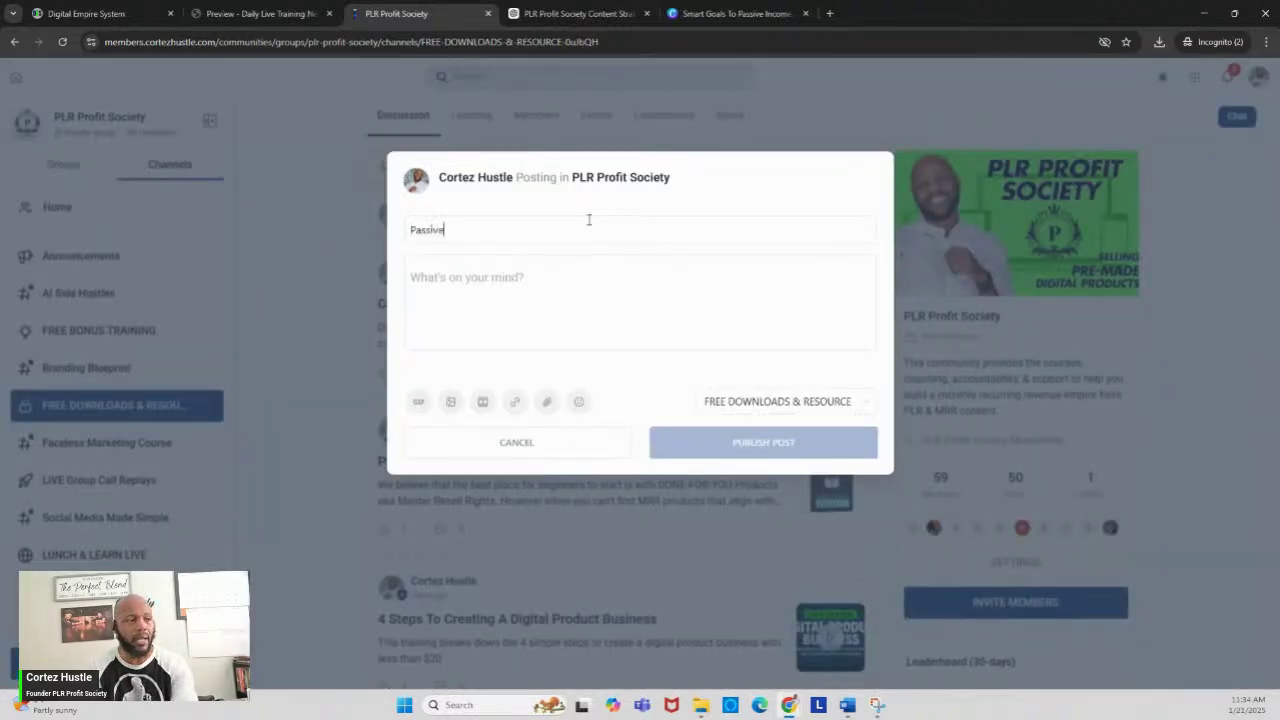
type(" Income ")
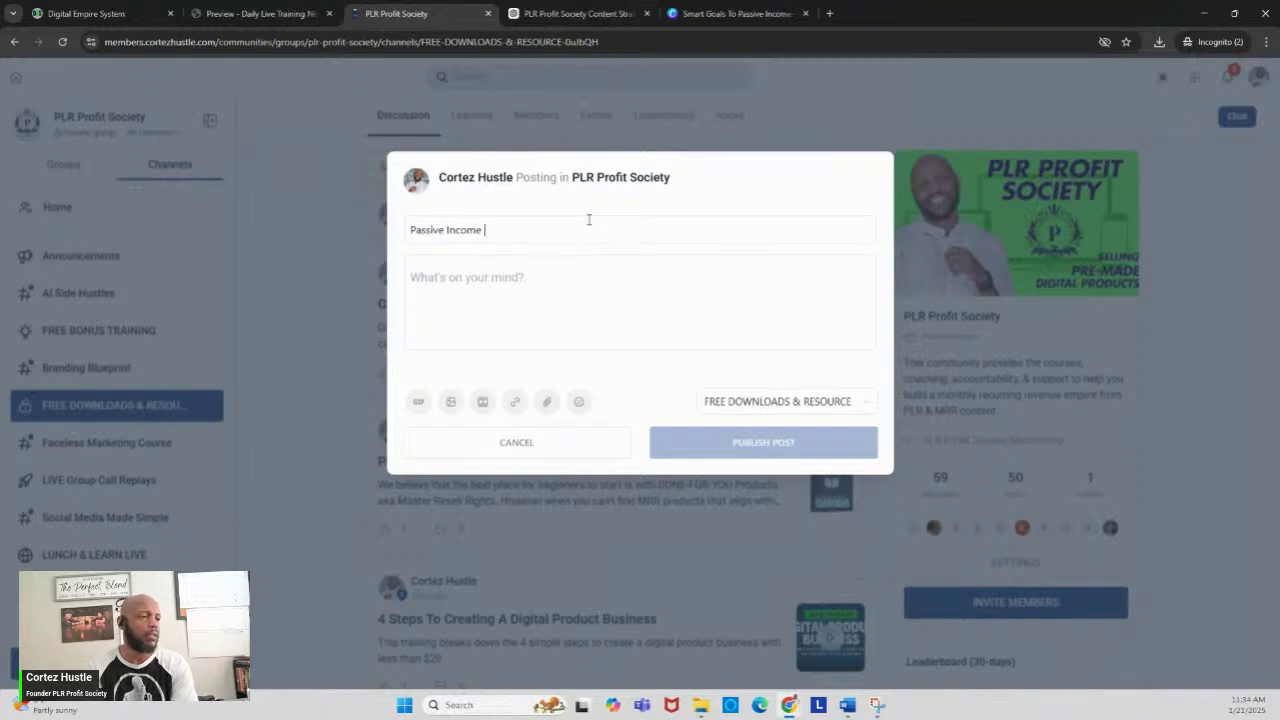
type("Goal Set")
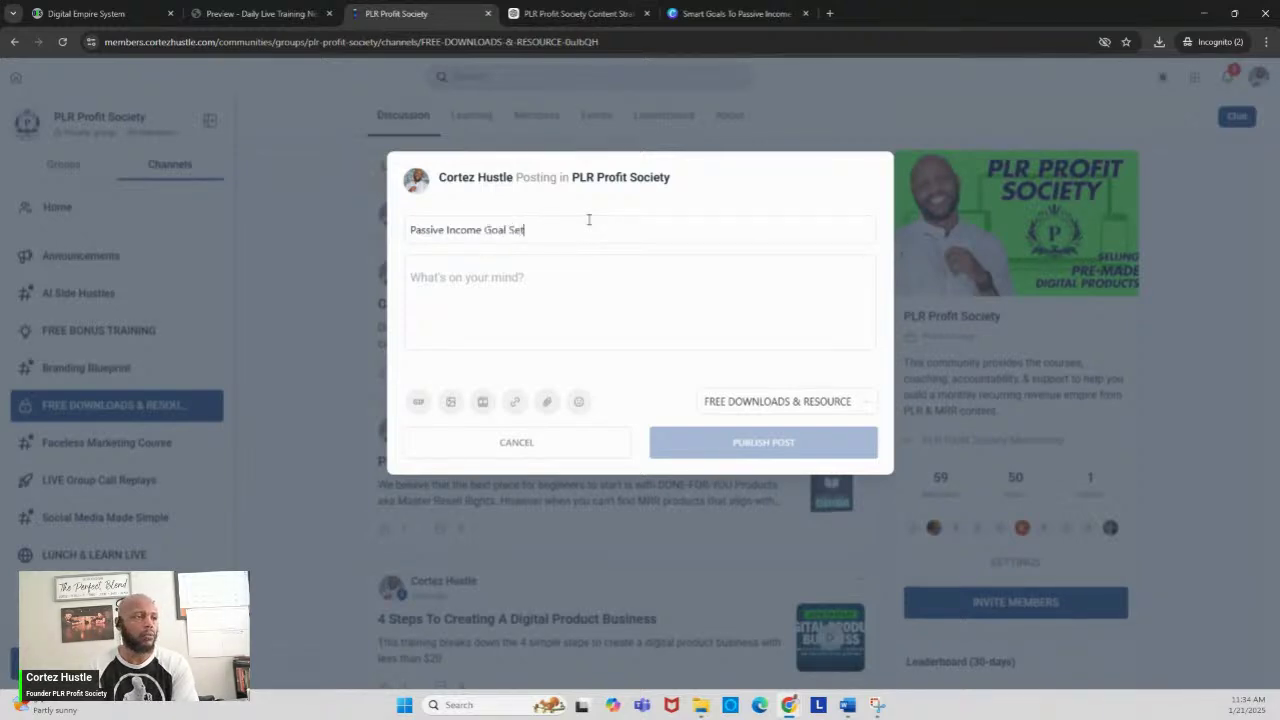
type("ting Worksh")
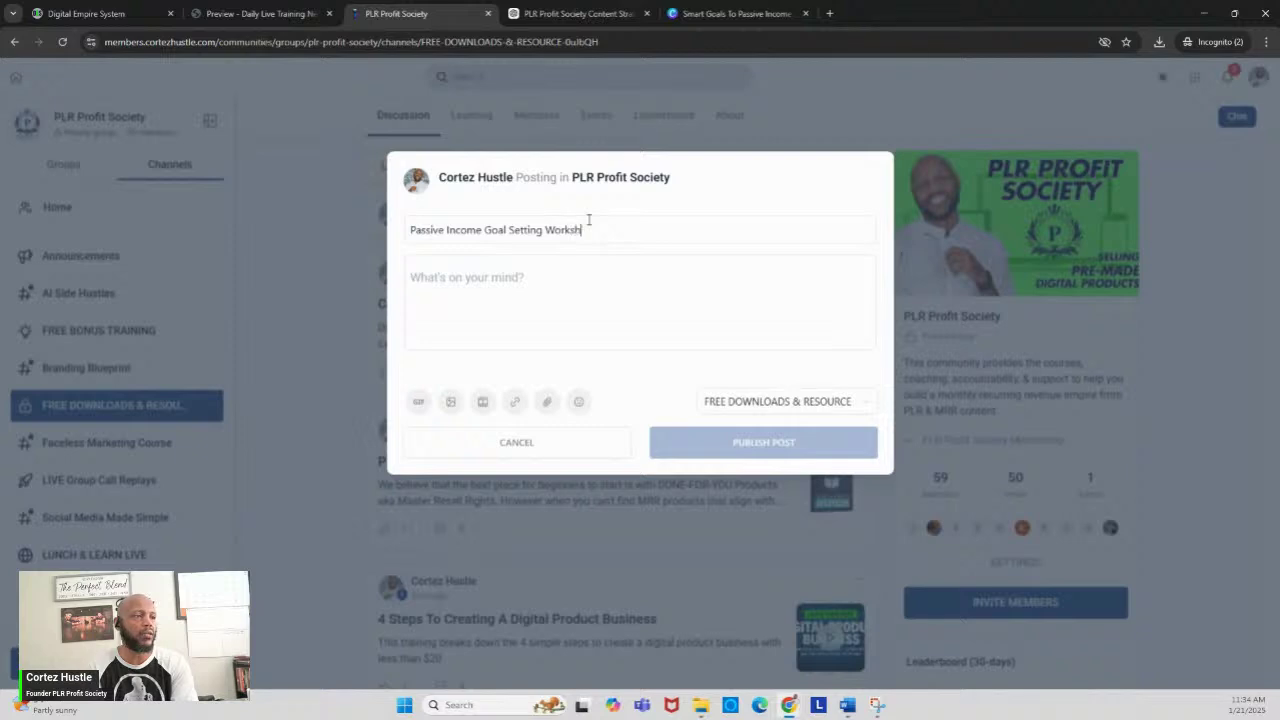
type("eet")
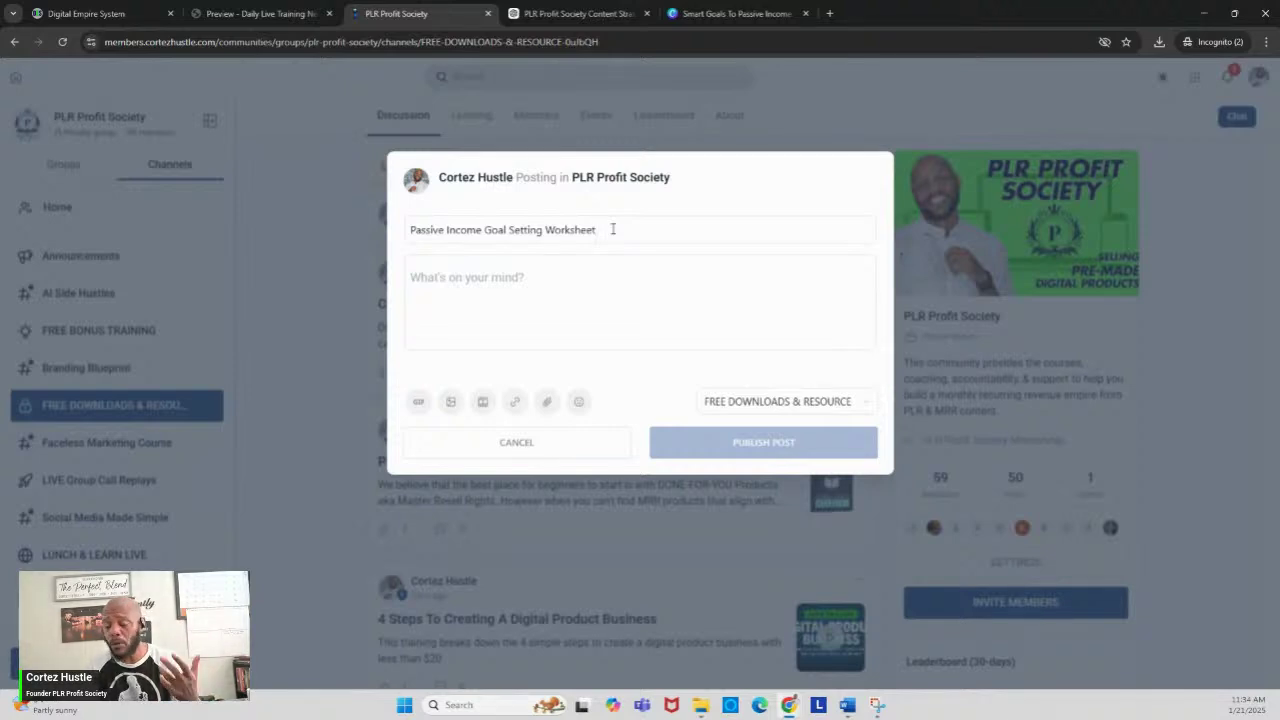
- Switch to ChatGPT, open the Brand Promise Statement conversation and request "Please create a detaild description of this resource for my online community"
left_click(595, 17)
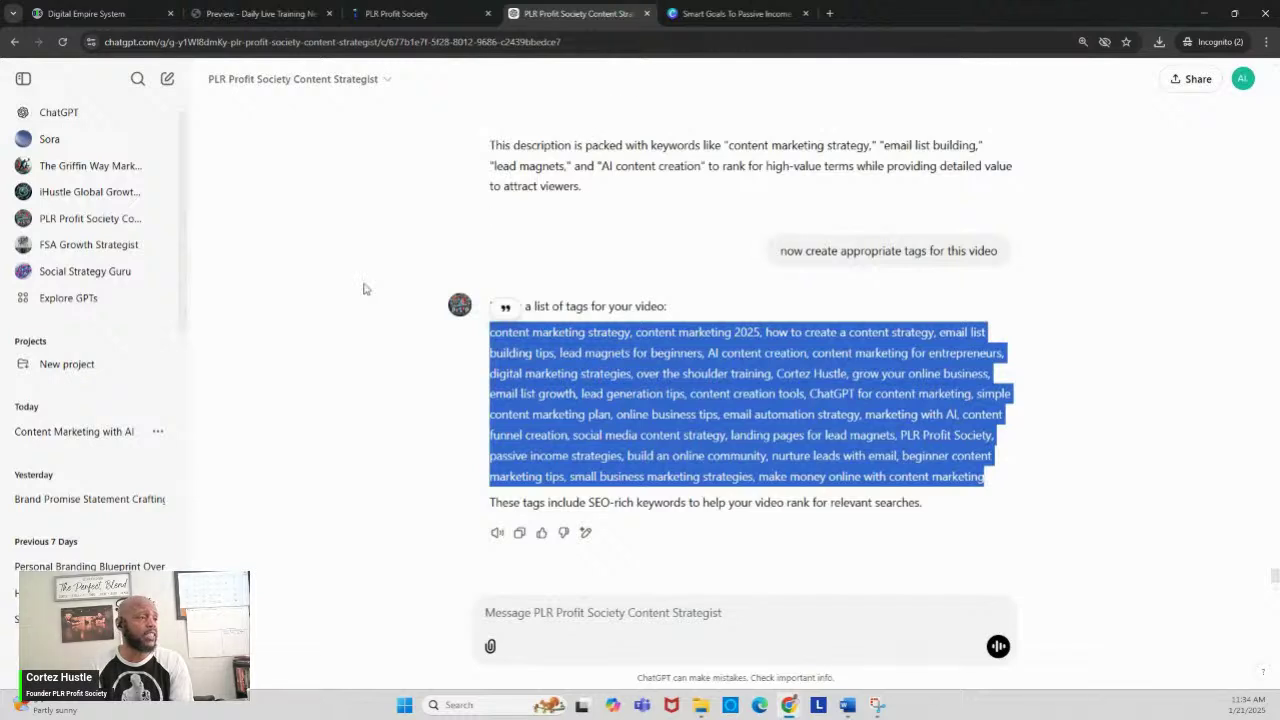
left_click(106, 503)
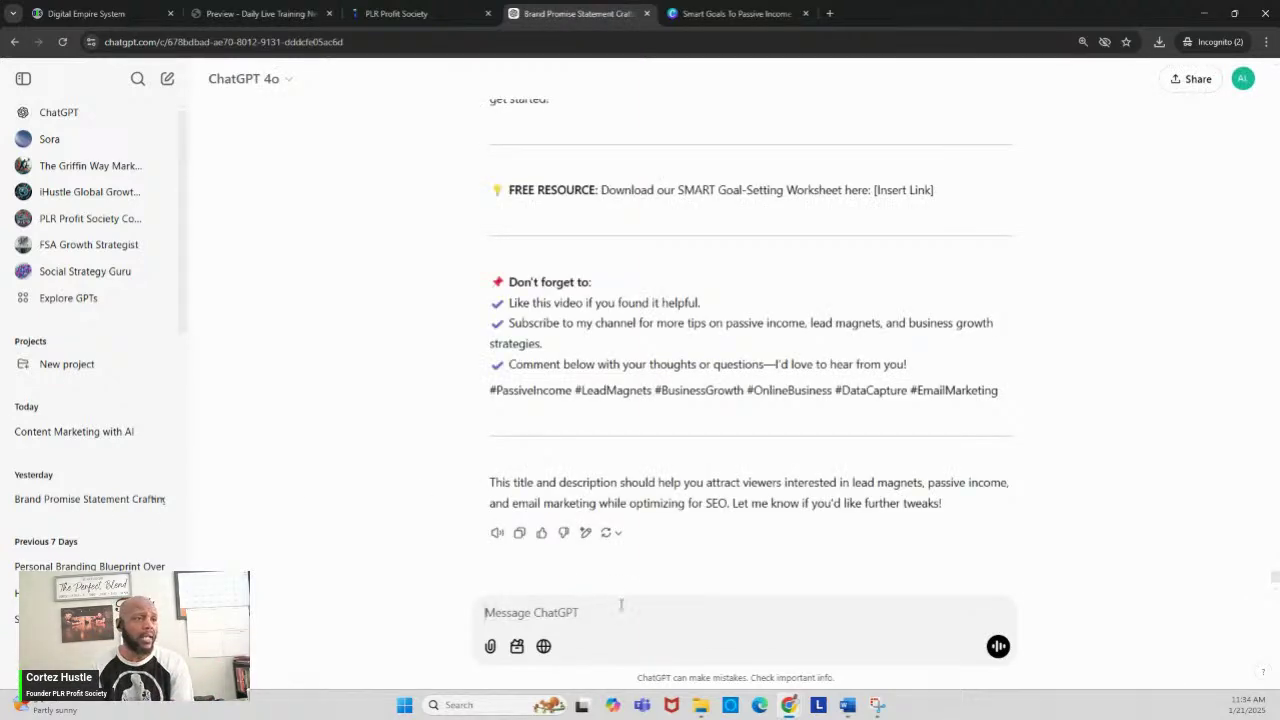
type("Ple")
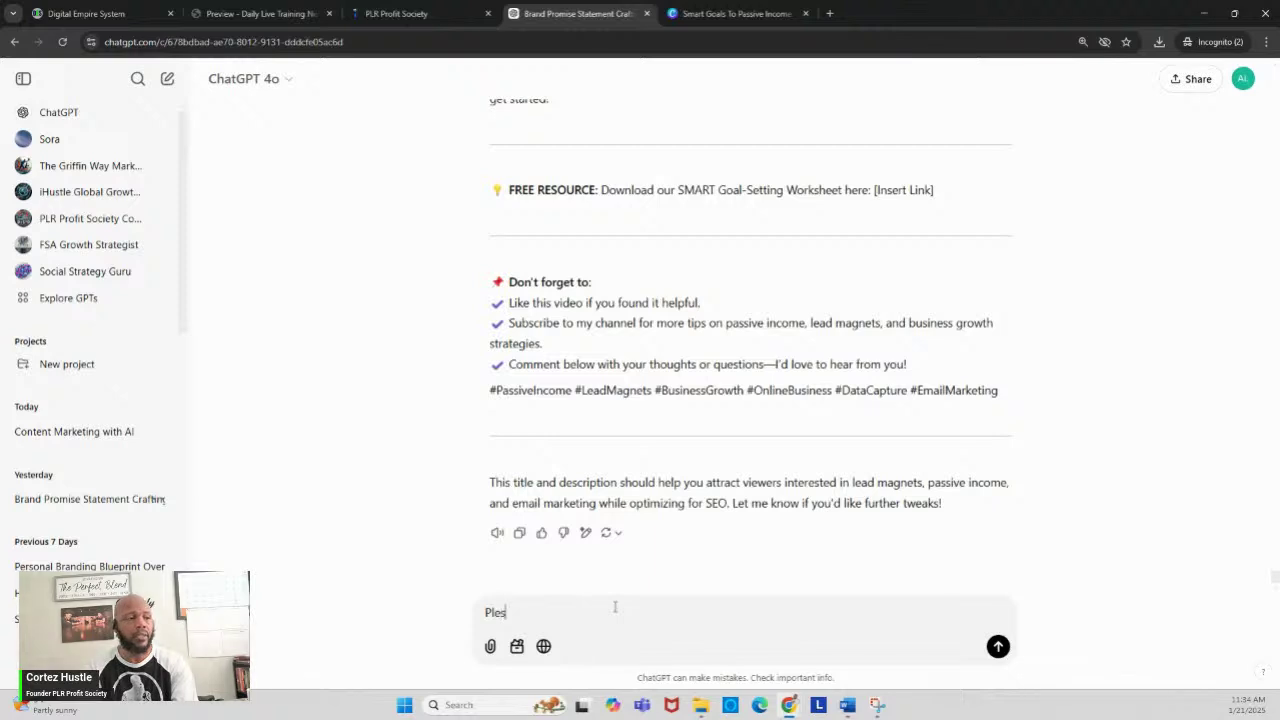
type("ase ")
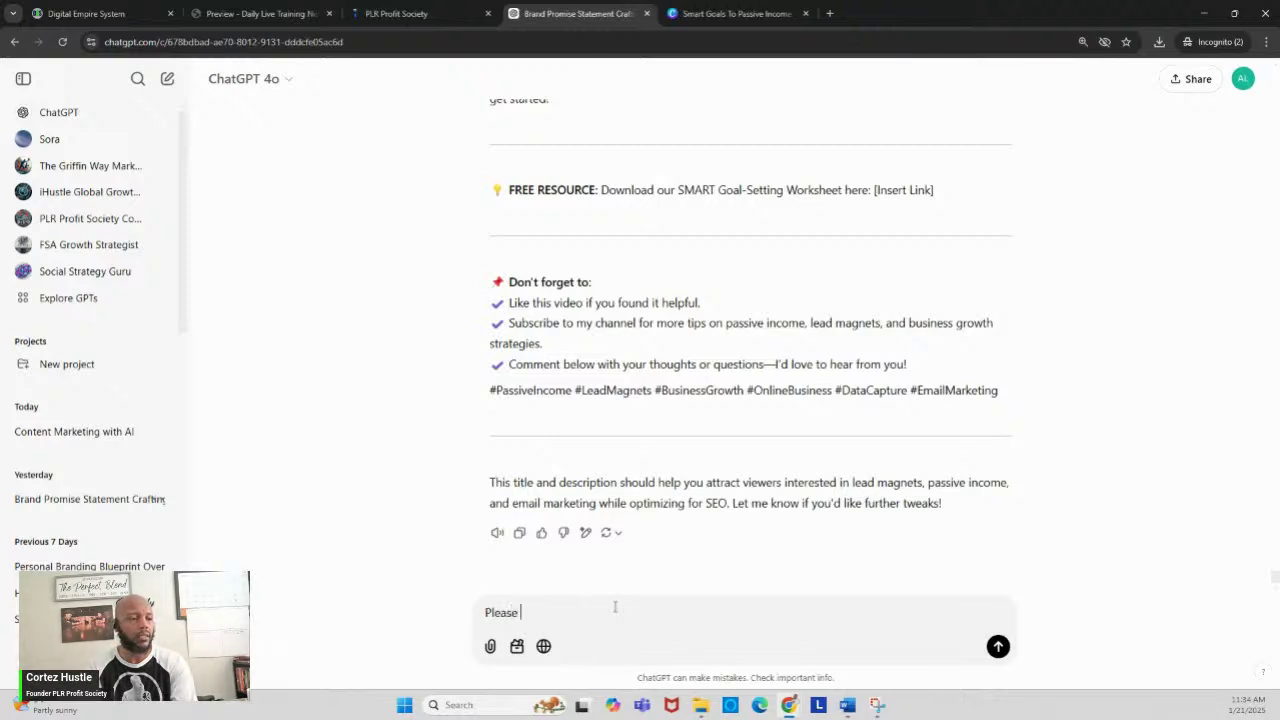
type("create a de")
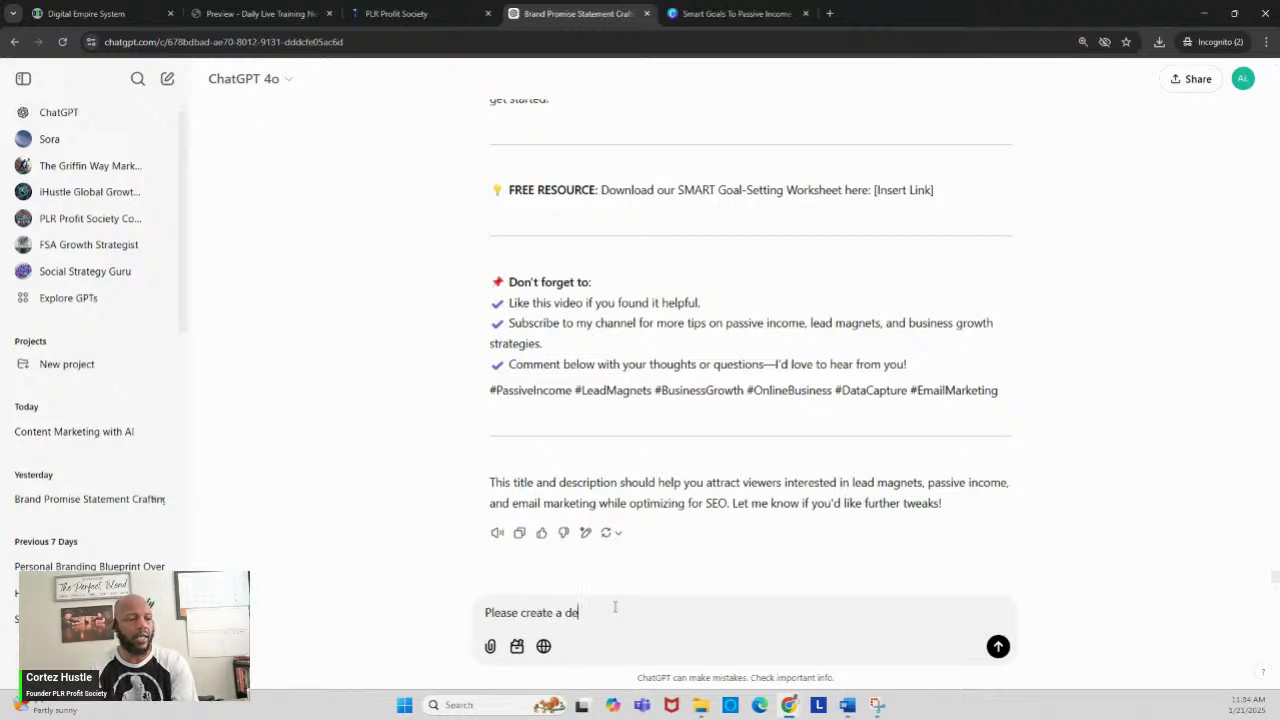
type("taild desc")
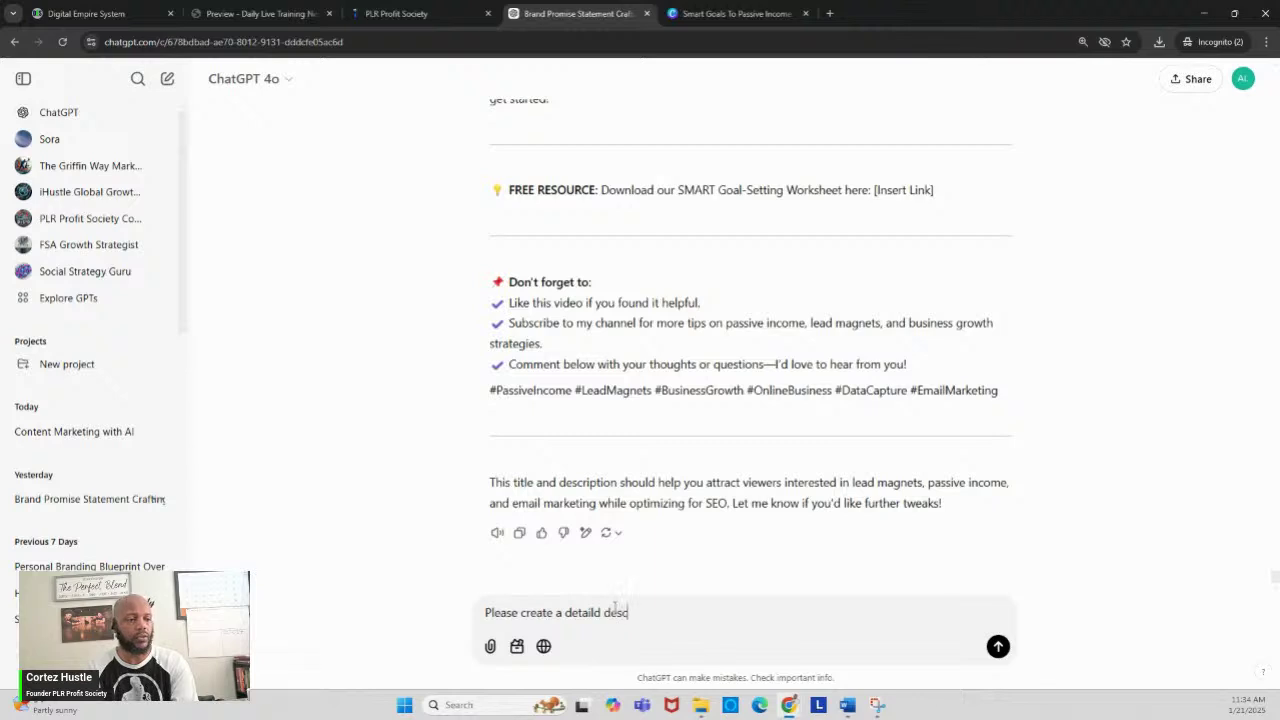
type("ription of this ")
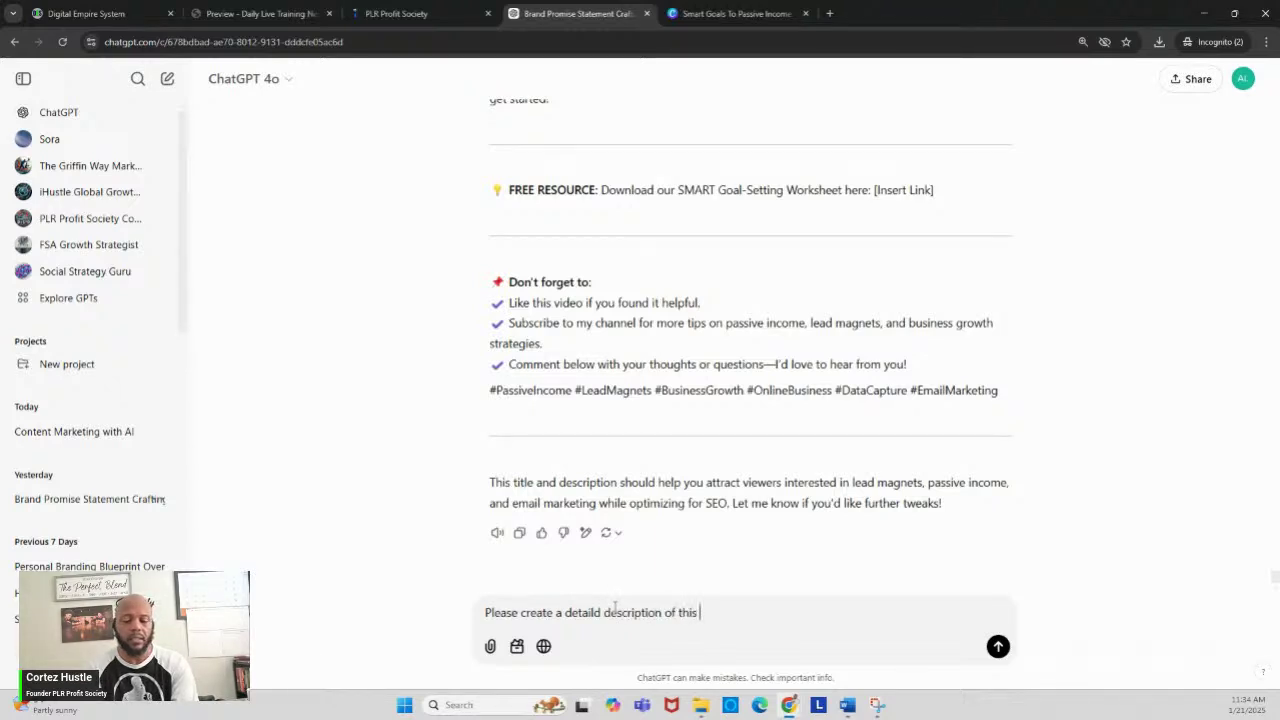
type("resource ")
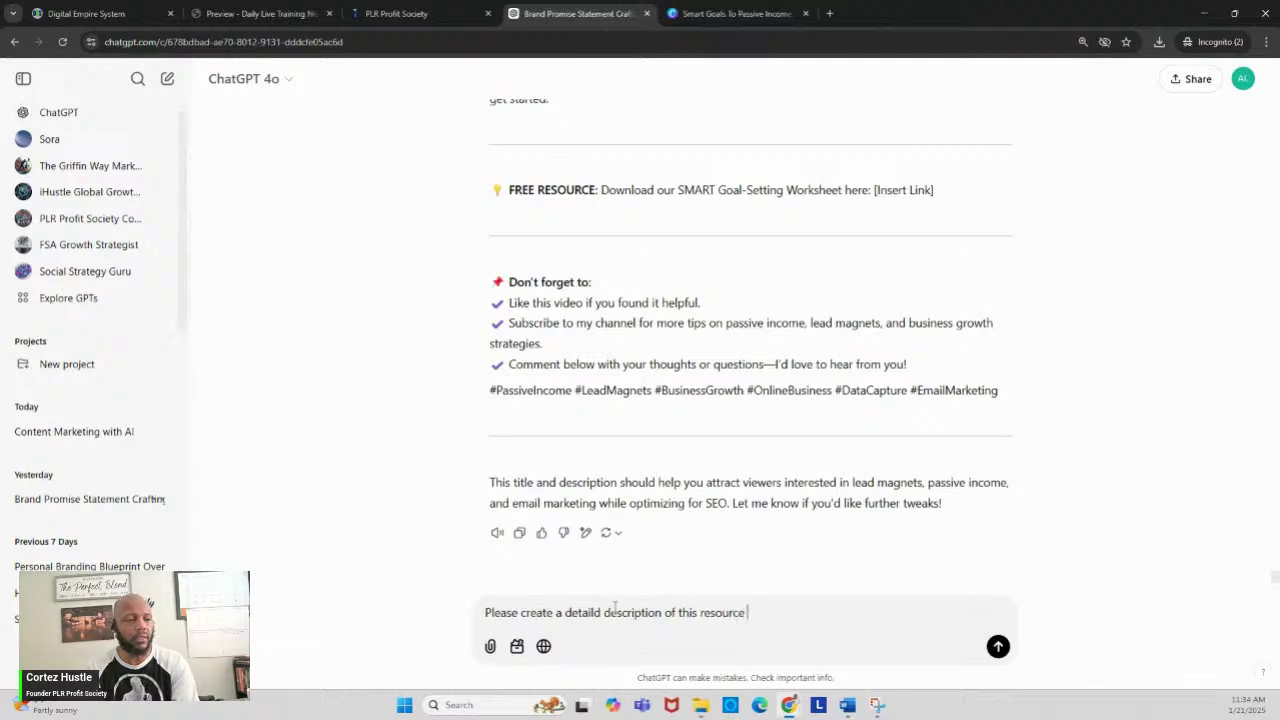
type("for my online ")
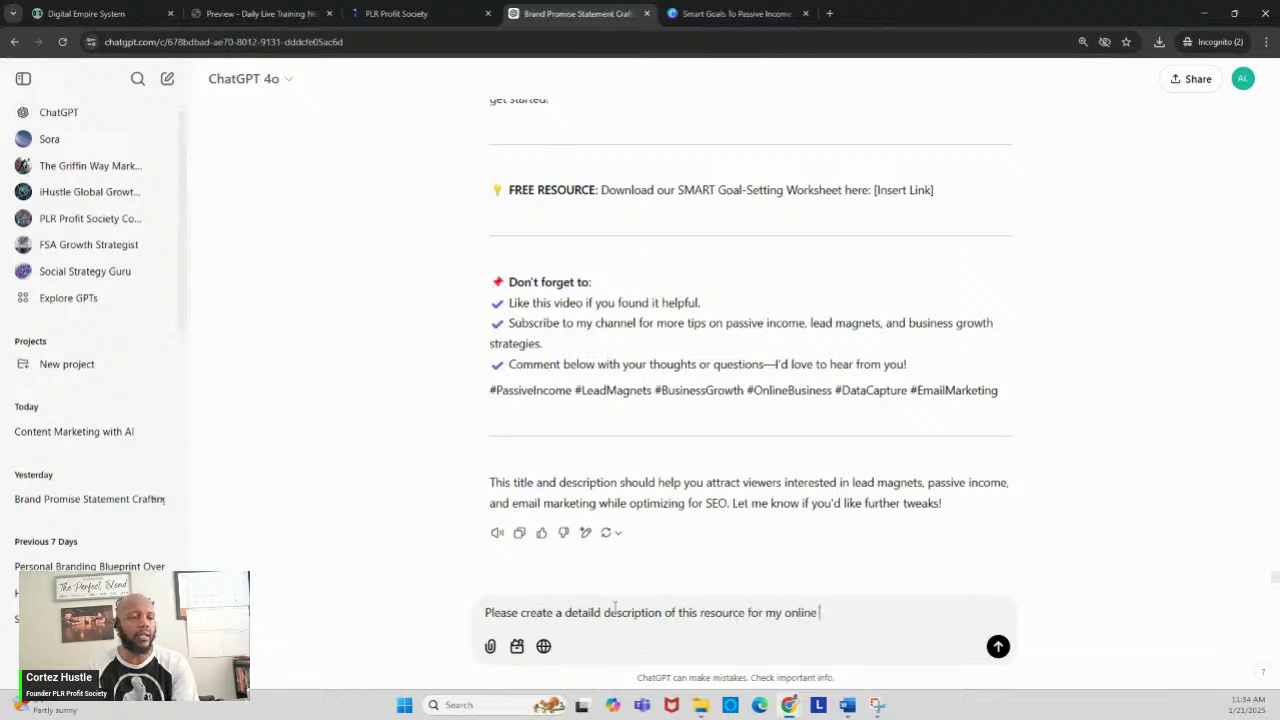
type("community")
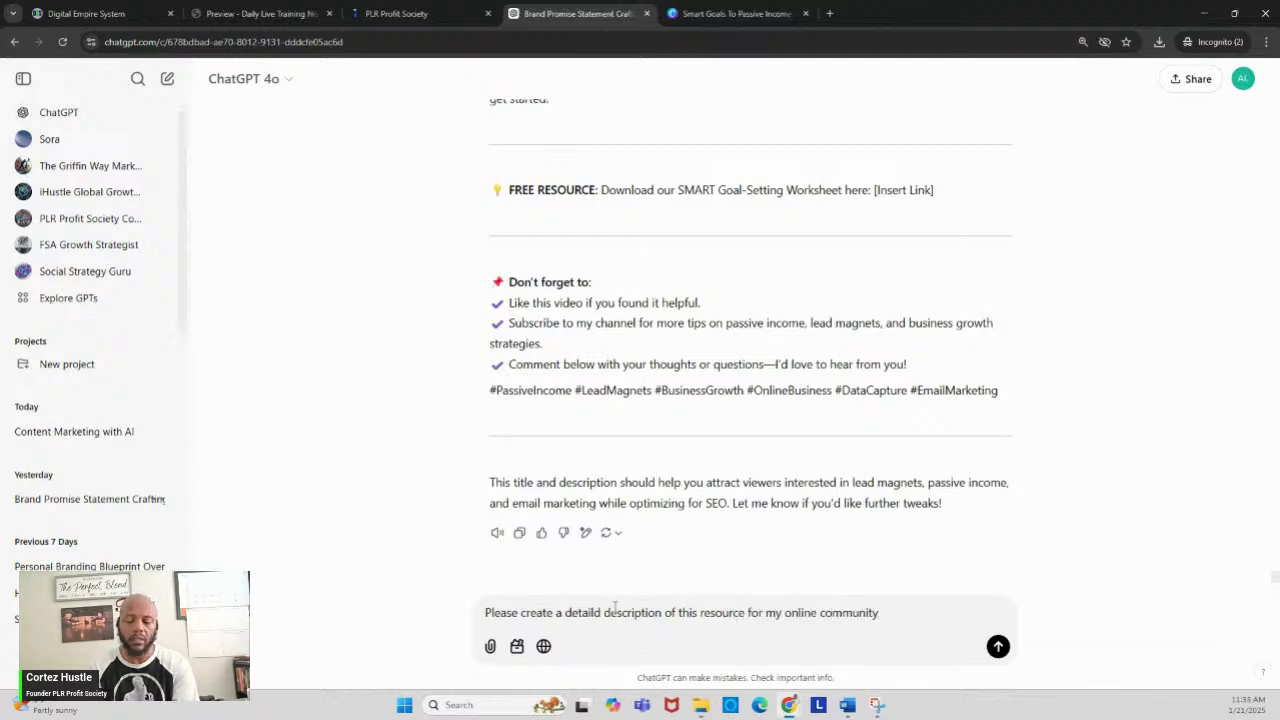
key("Return")
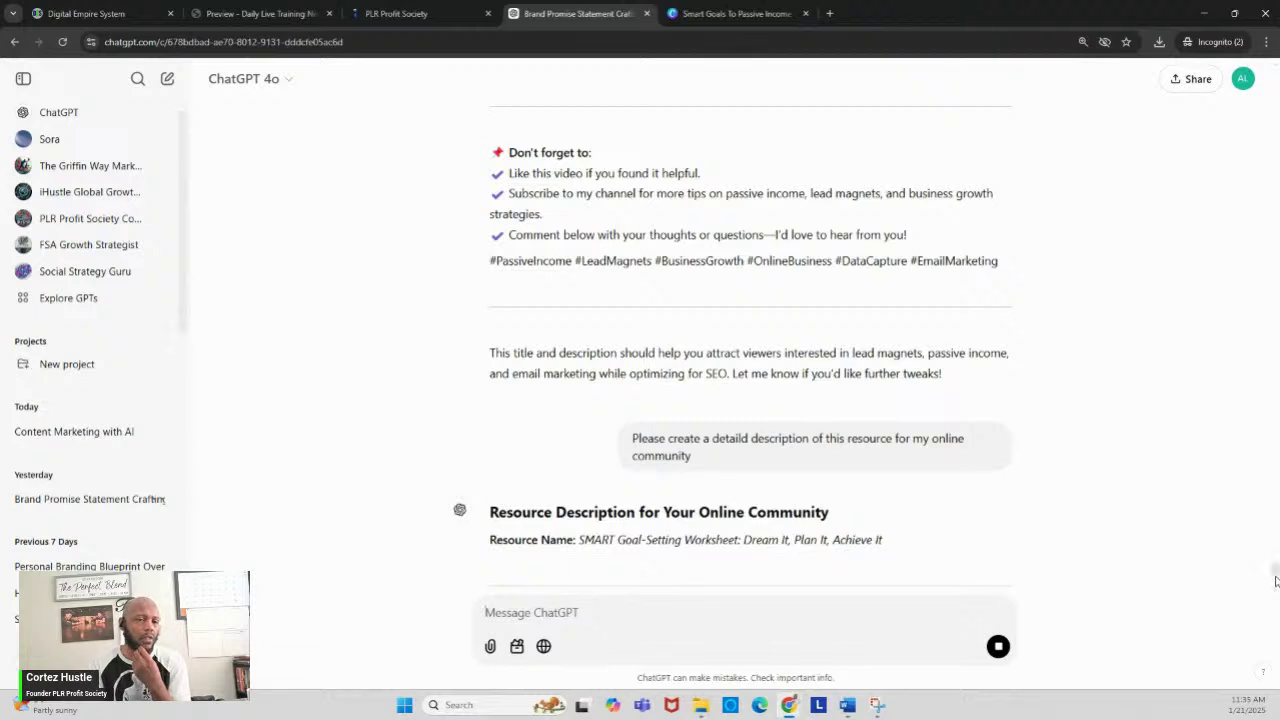
- Copy the generated description, from "Are you ready to take control" to "your first step!", and paste it into the community post's body
left_click_drag(1276, 578, 1271, 605)
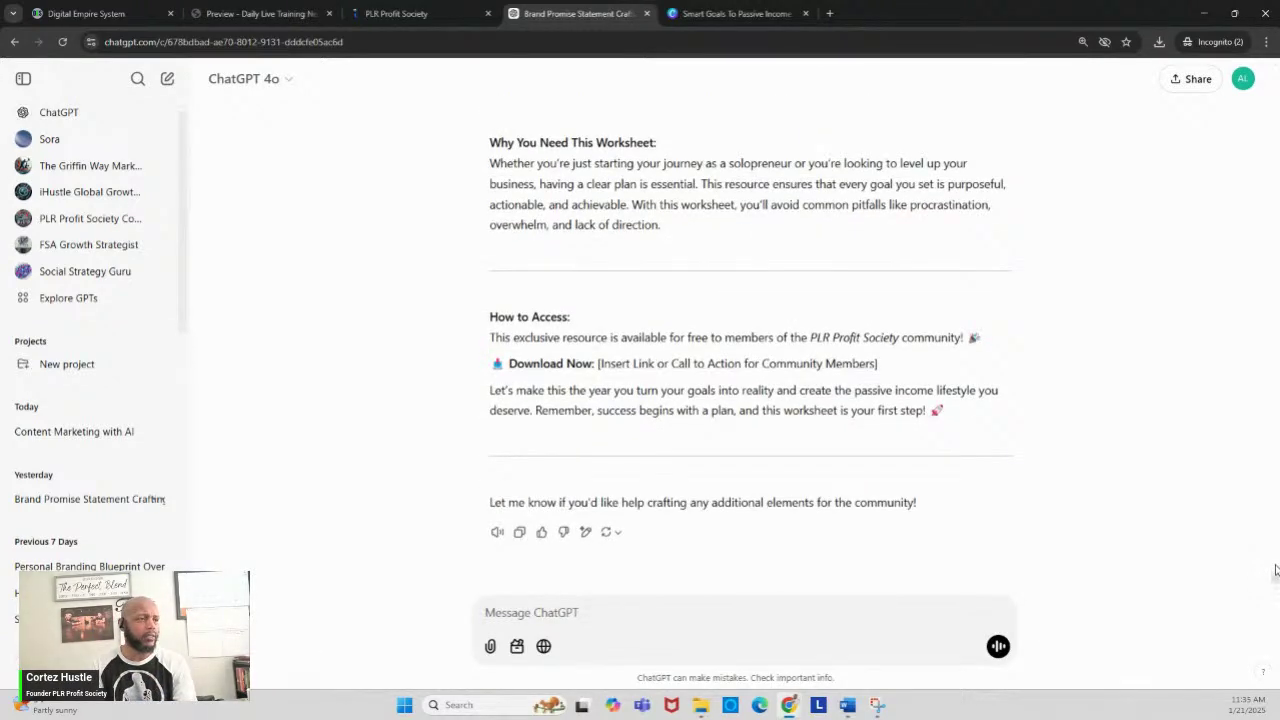
scroll(1275, 578, "up", 15)
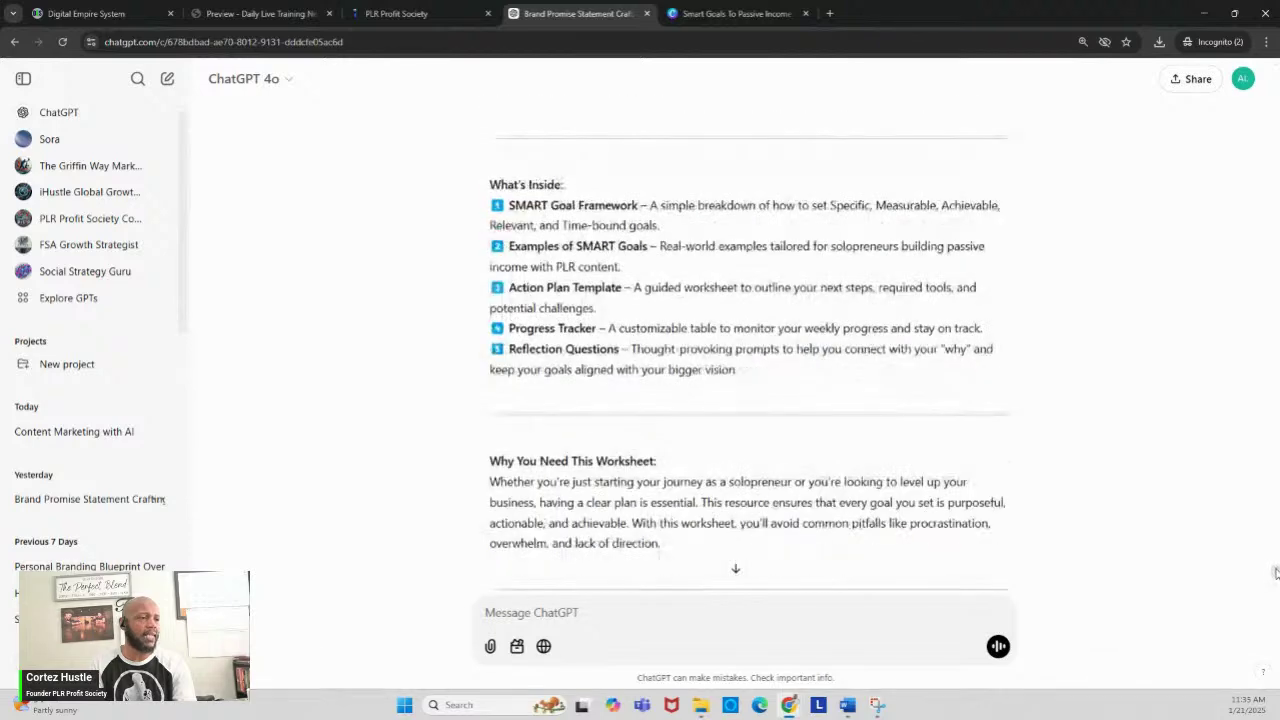
scroll(1275, 556, "down", 4)
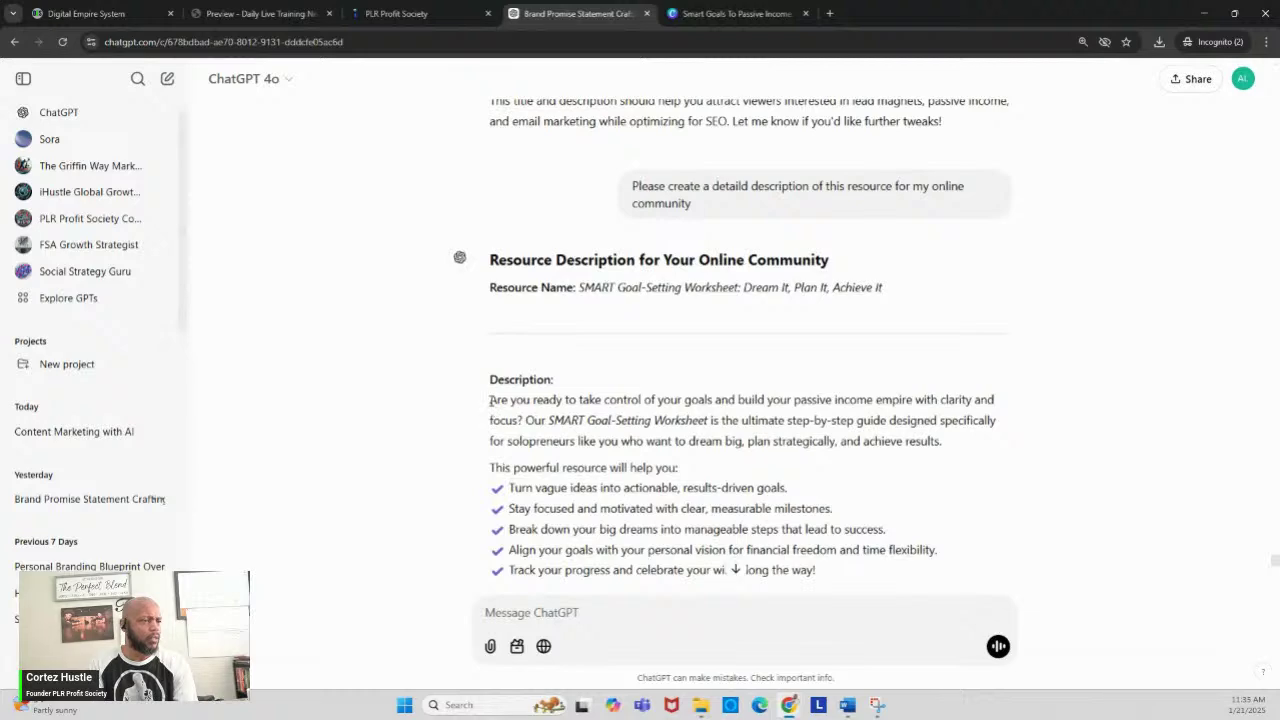
left_click_drag(490, 400, 622, 550)
left_click_drag(639, 613, 983, 414)
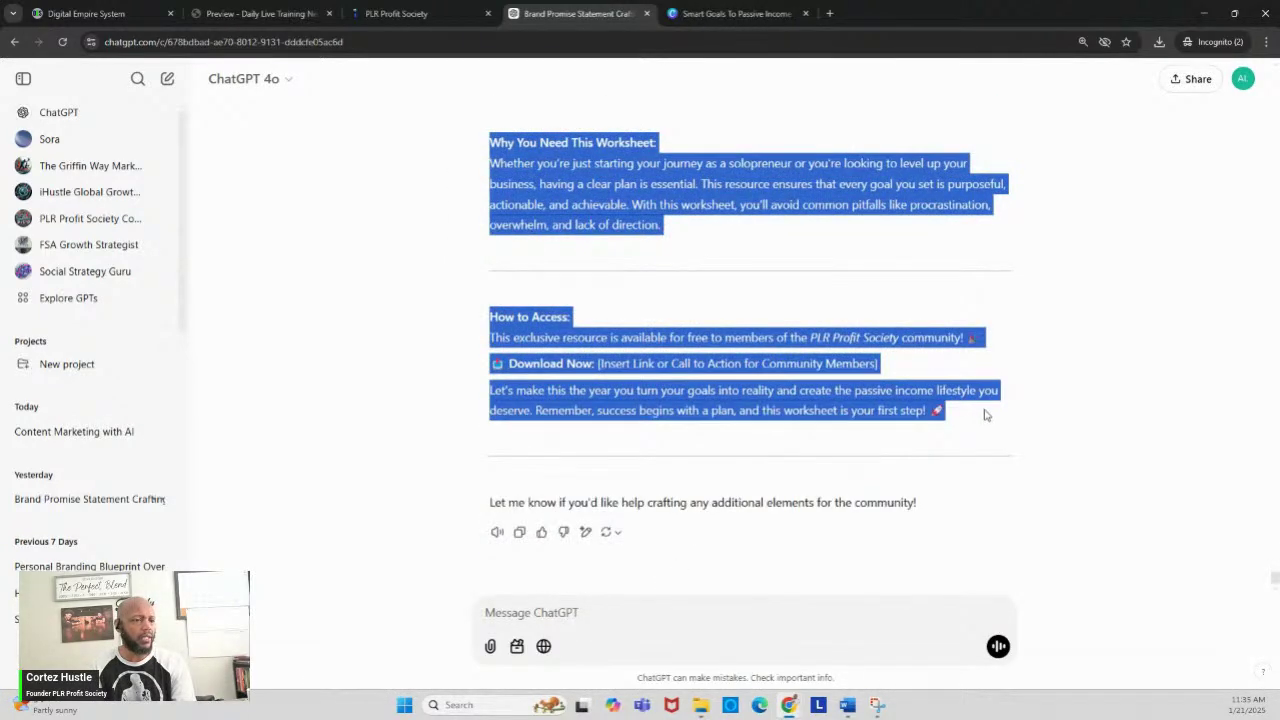
left_click(451, 15)
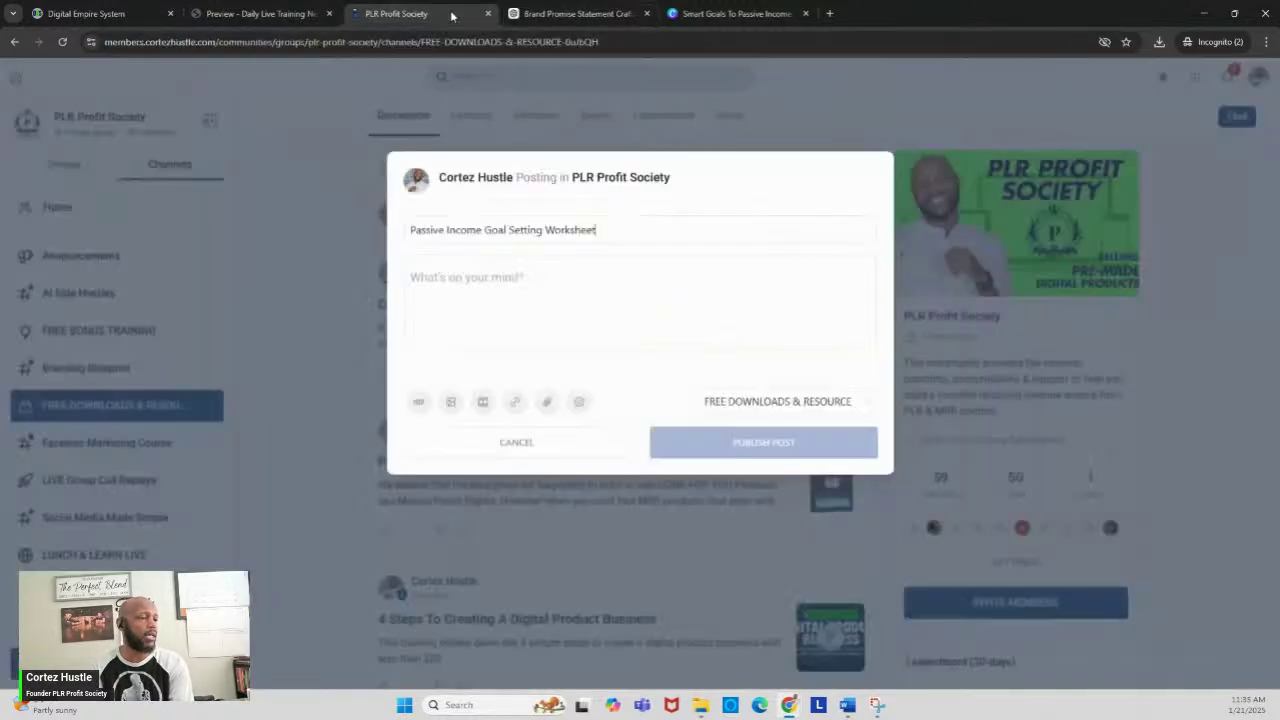
left_click(463, 280)
key("ctrl+v")
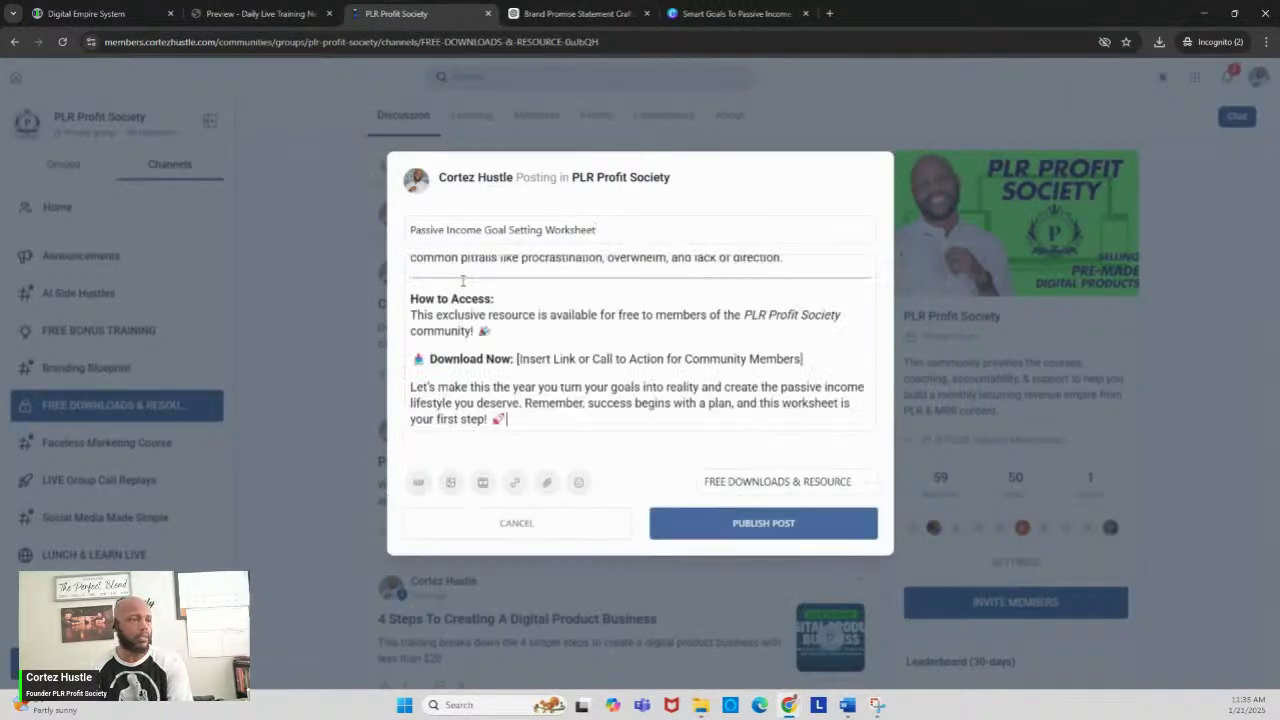
- Attach the file Passive Income Goal Setting Worksheet.pdf from the Downloads folder to the post
left_click(484, 484)
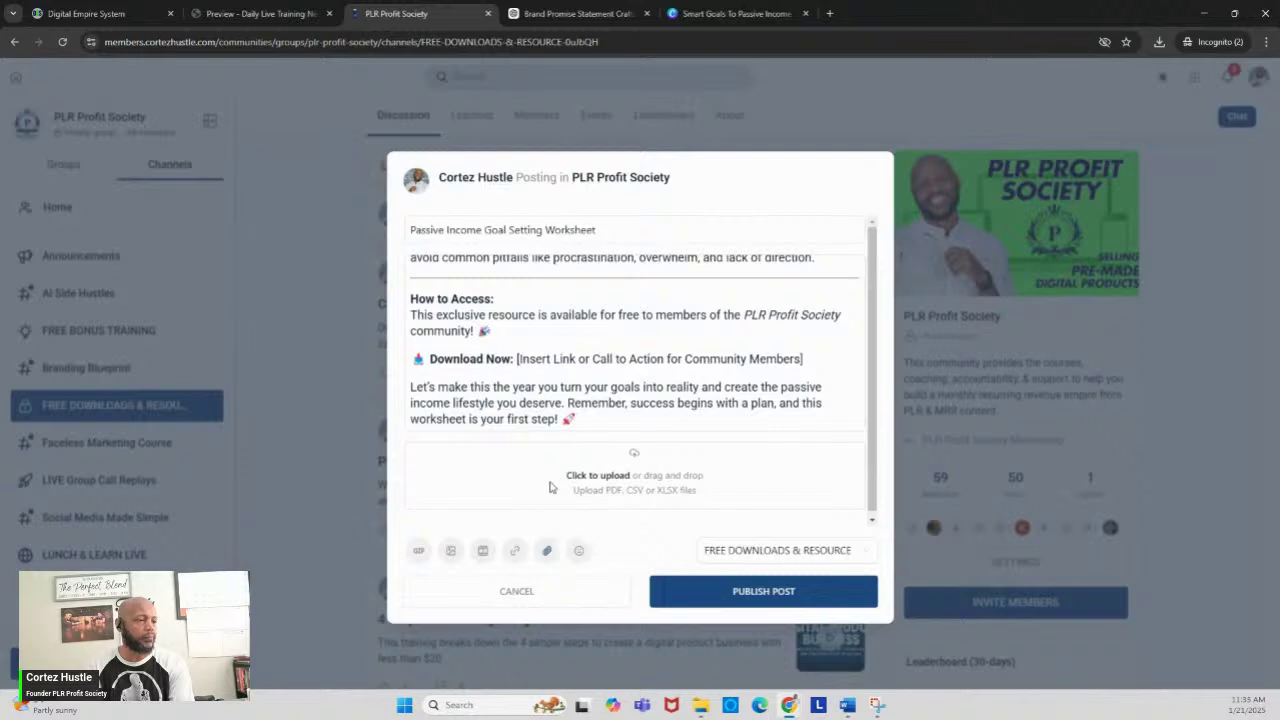
left_click(597, 491)
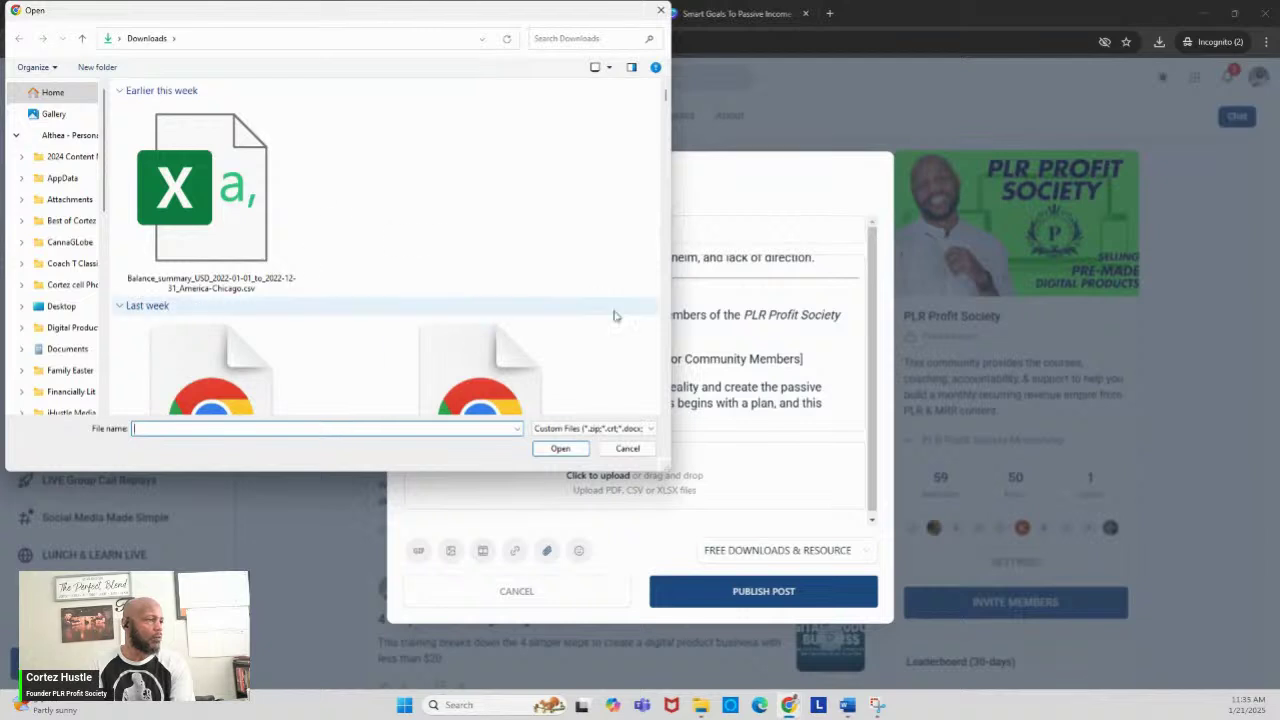
left_click(666, 410)
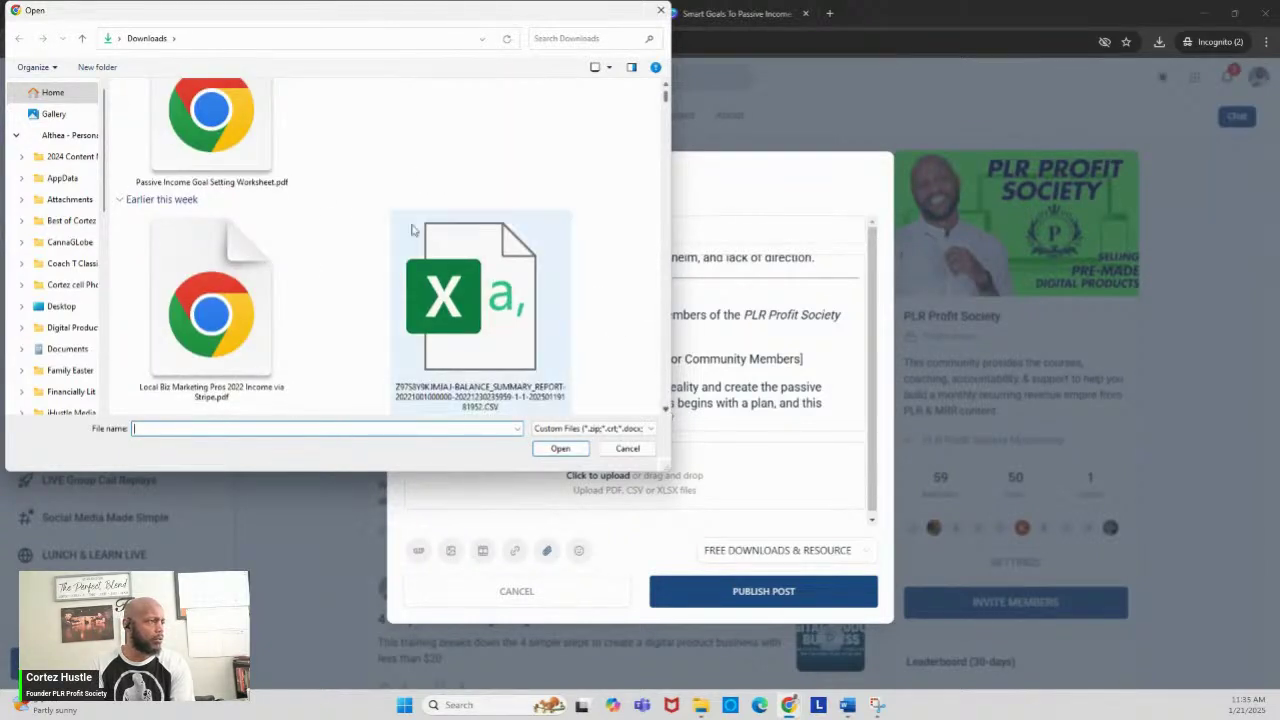
left_click(229, 124)
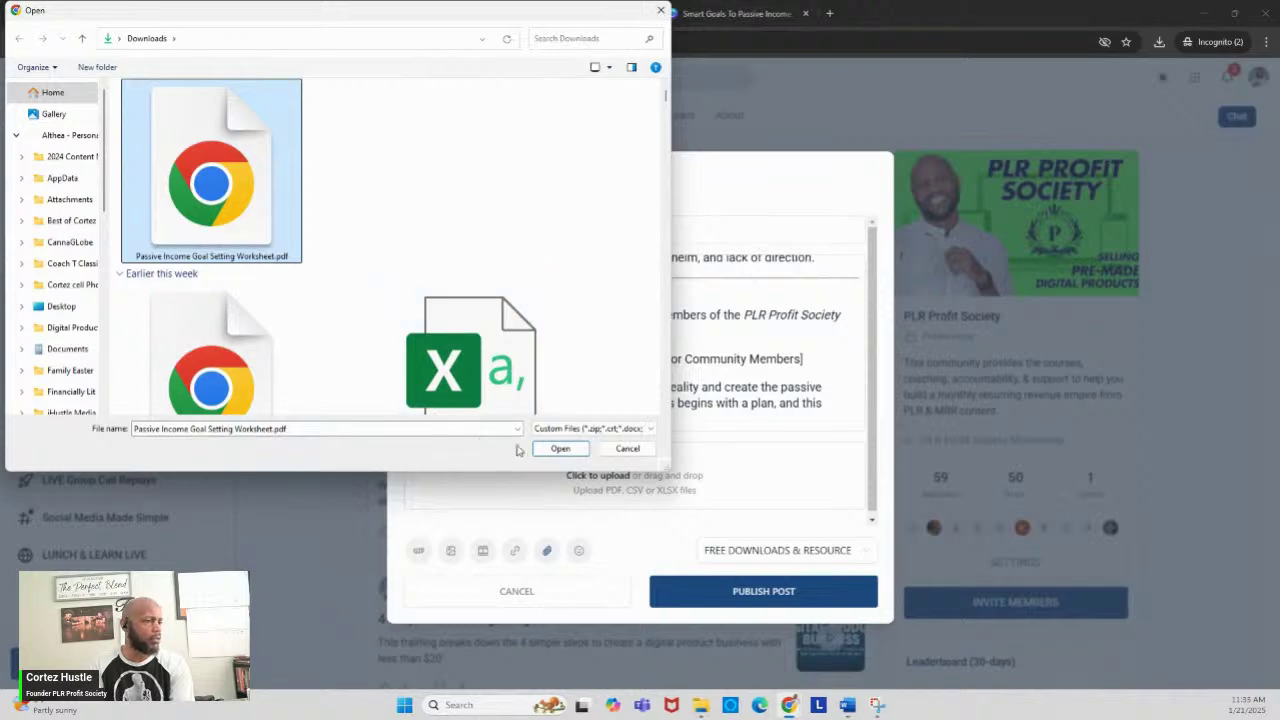
left_click(555, 448)
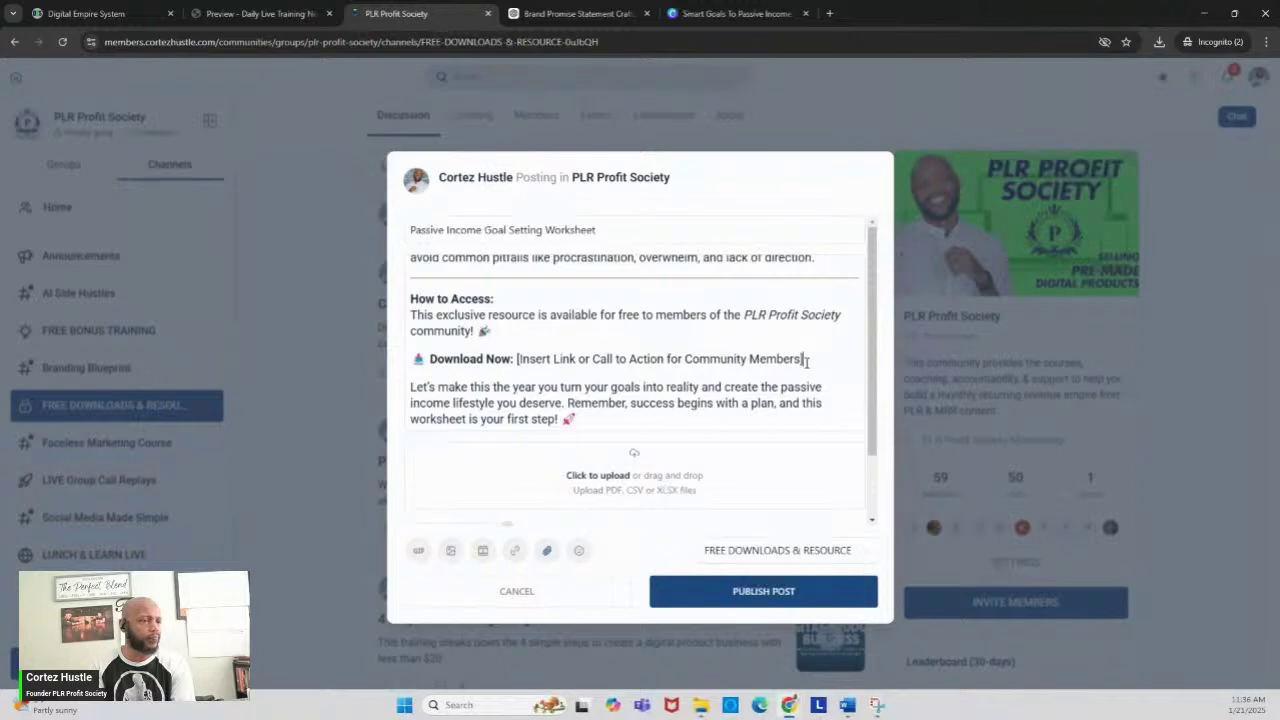
- Remove the link placeholder, reword the download line to "Download Attached Worksheet Now" and publish the post
left_click_drag(804, 360, 511, 360)
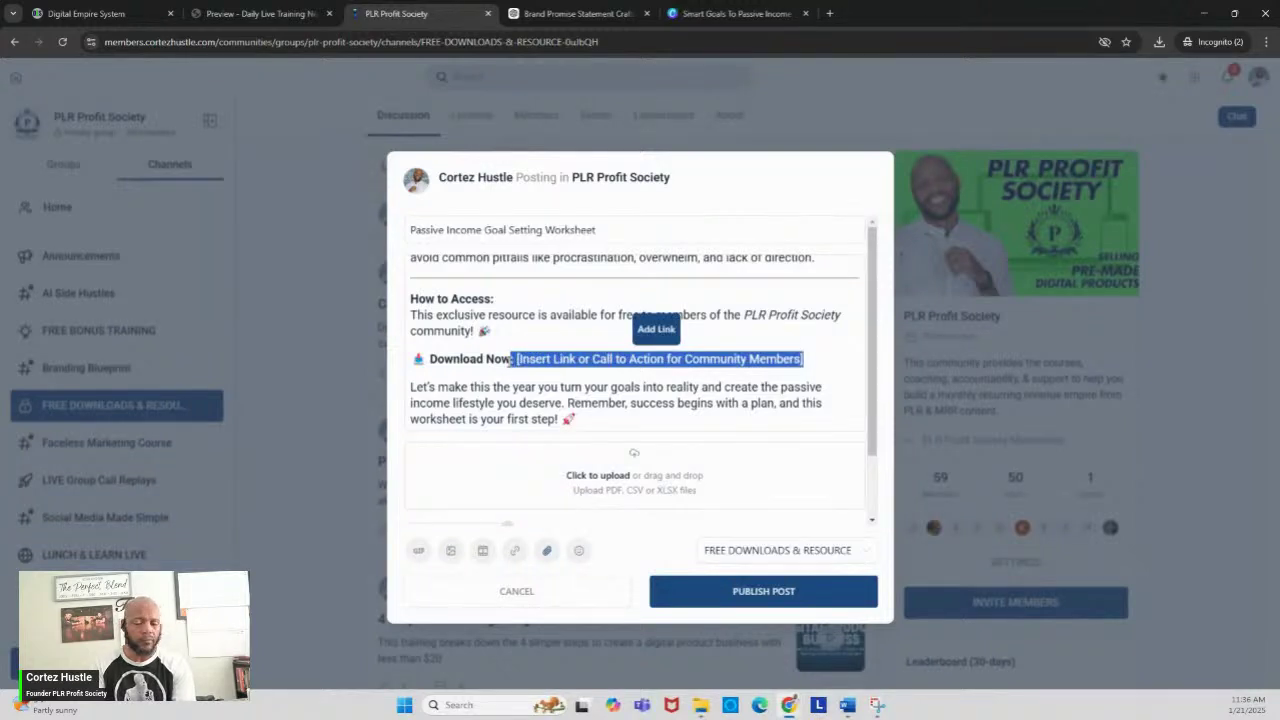
key("BackSpace")
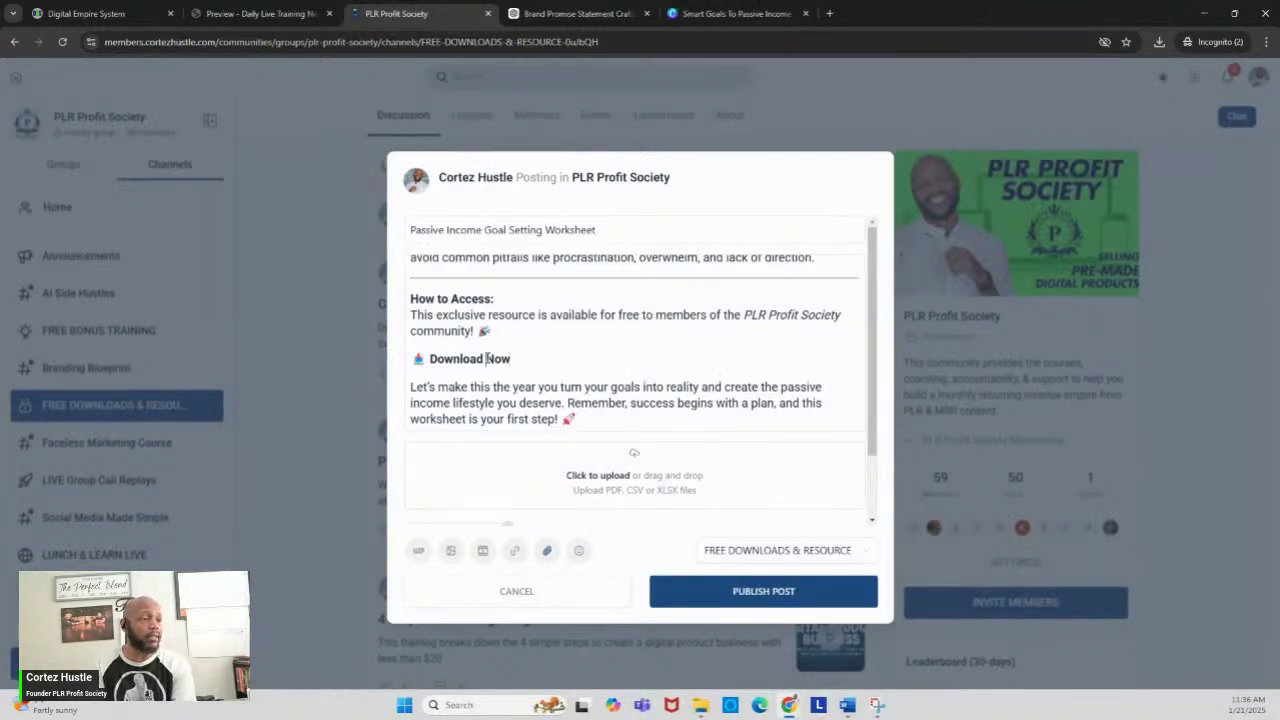
type("A")
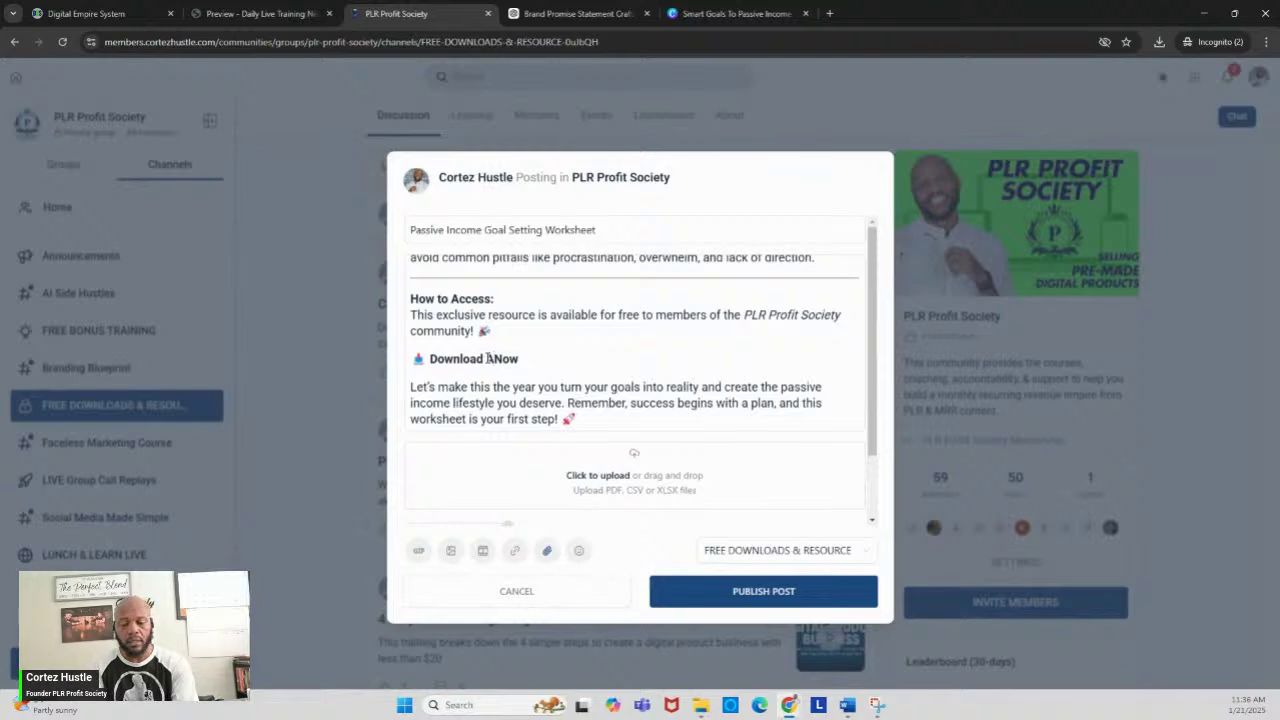
type("ttached ")
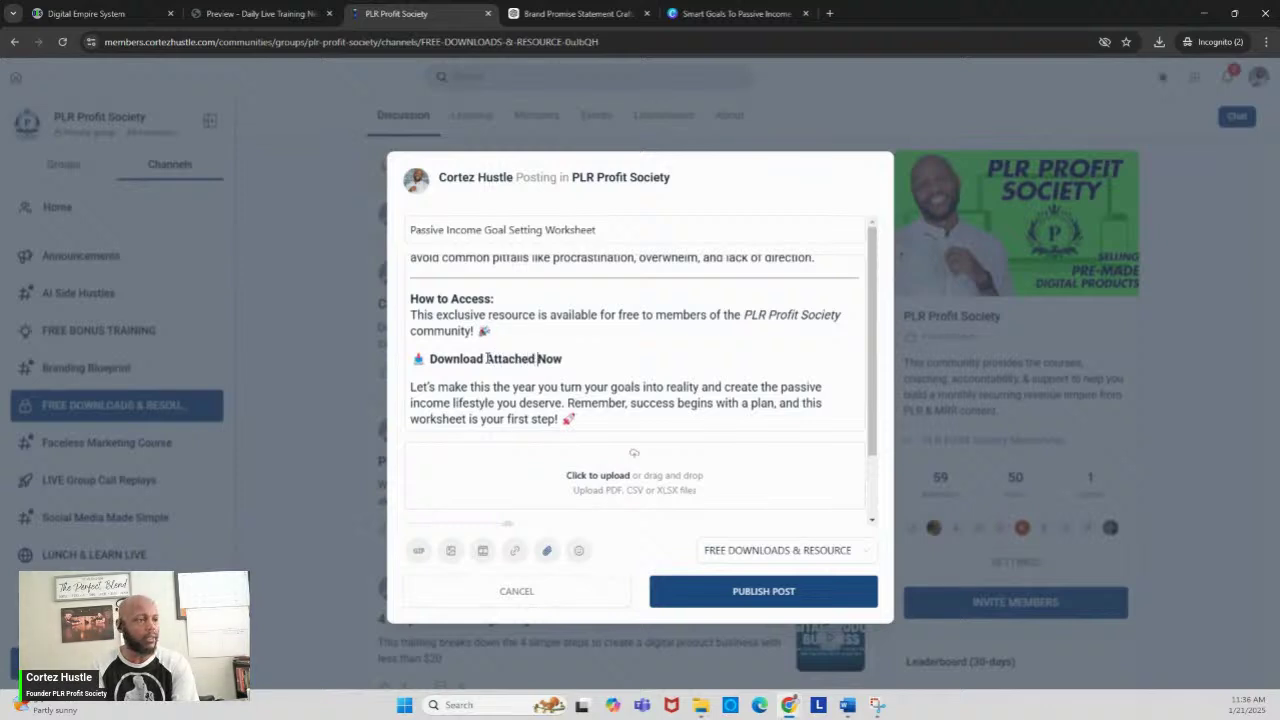
type("Wor")
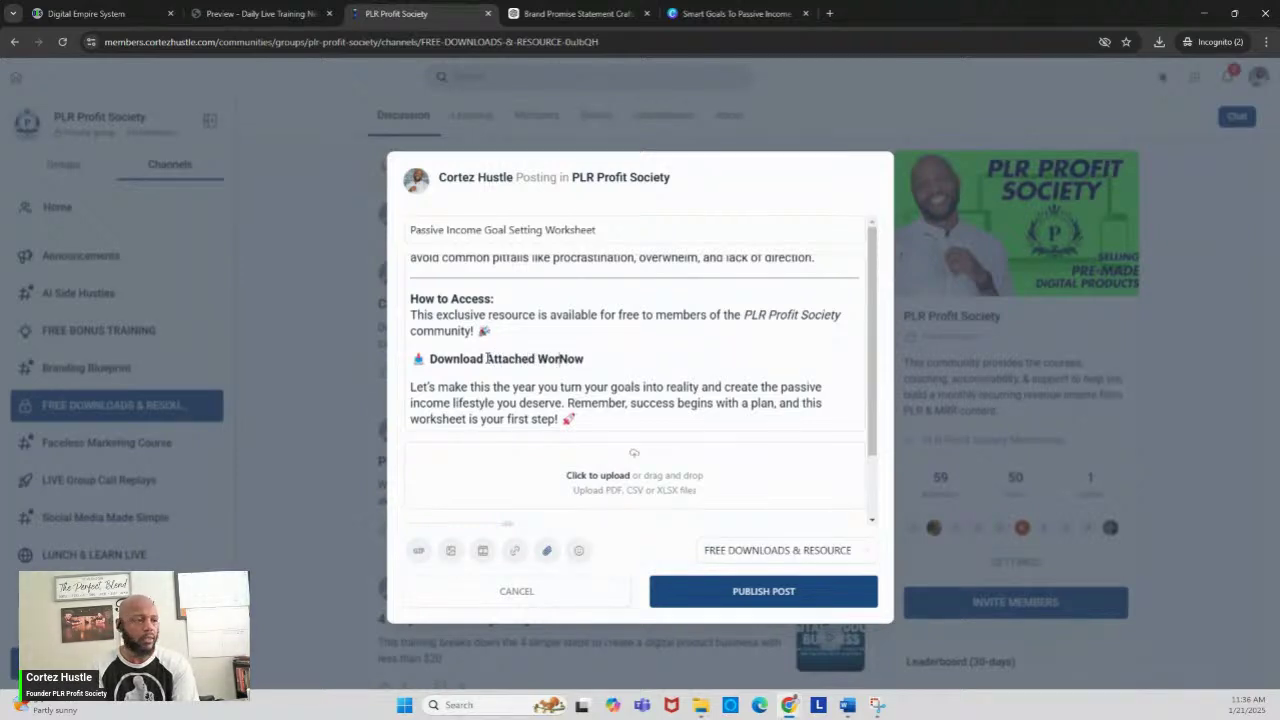
type("ksheet")
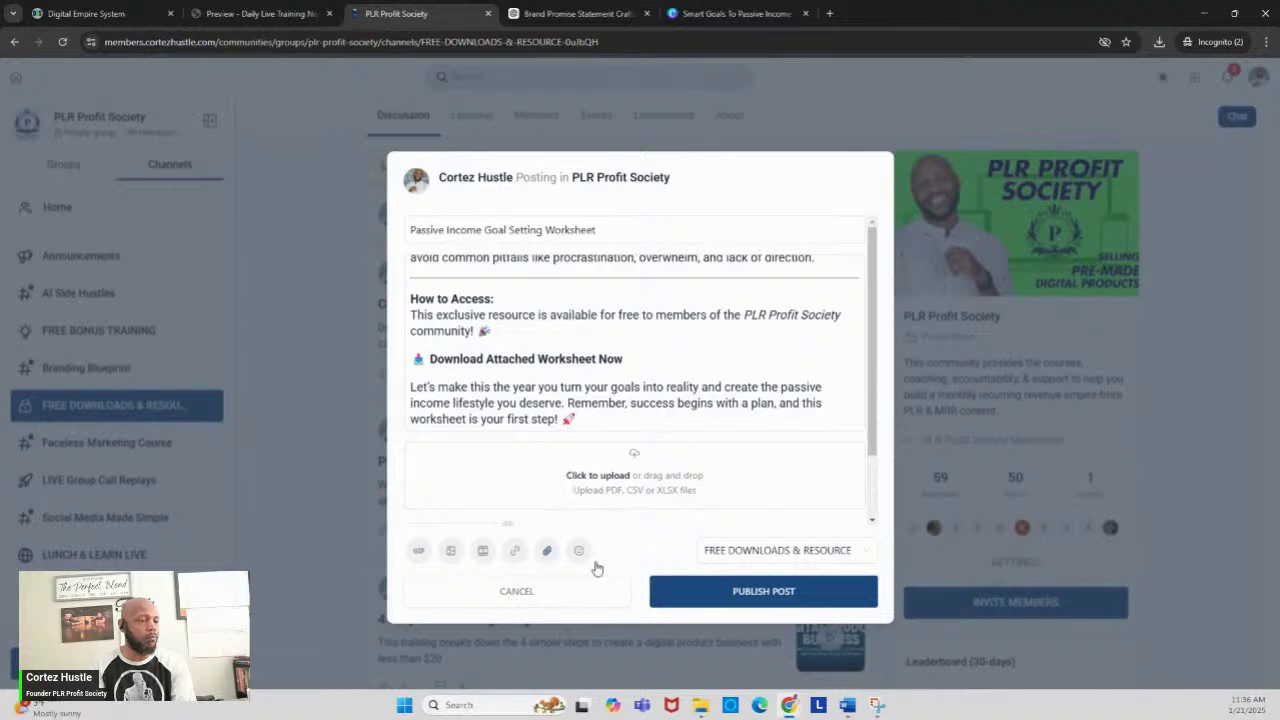
left_click(711, 594)
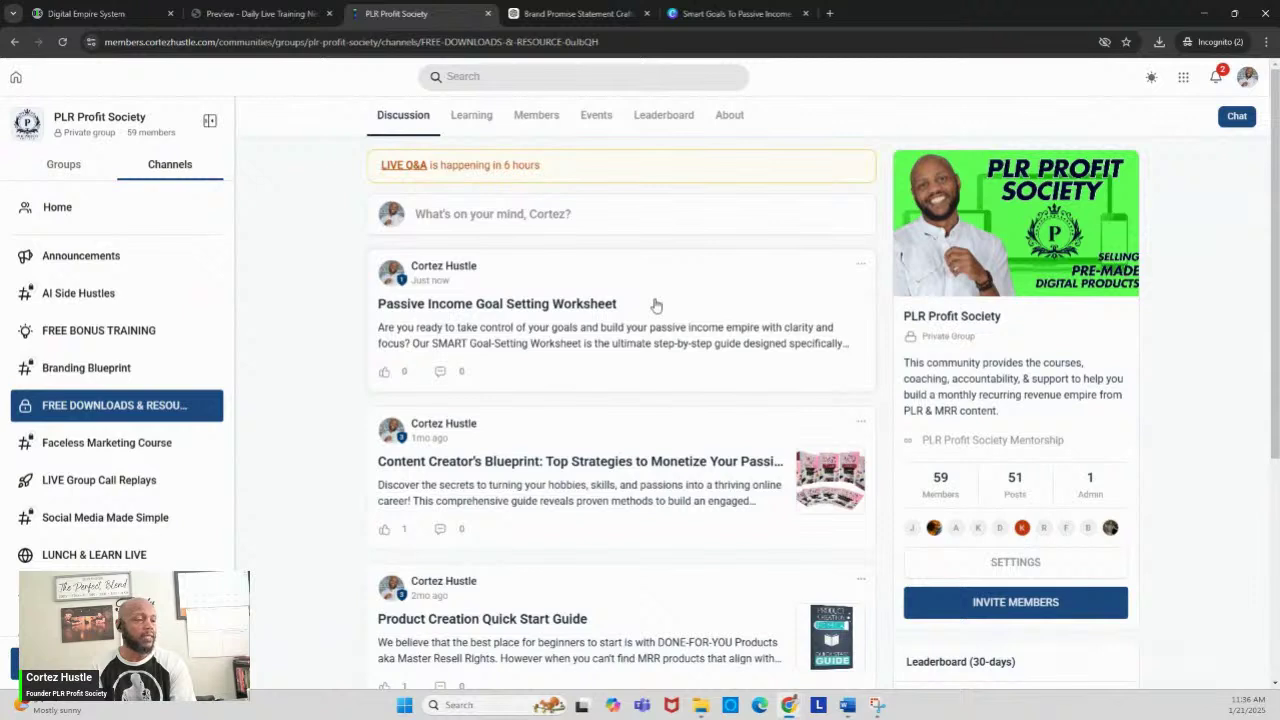
- Copy the community group's invite link, switch back to Digital Empire System and dismiss the recommendation survey
left_click(1003, 612)
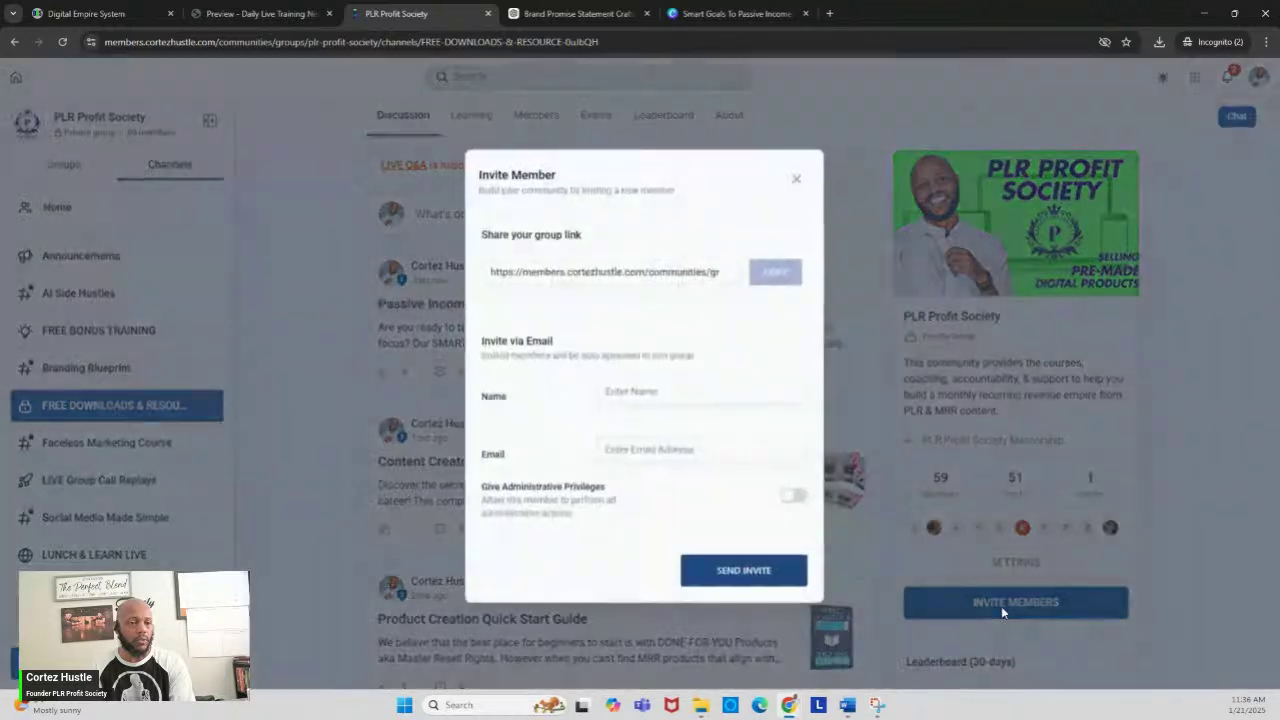
left_click(772, 268)
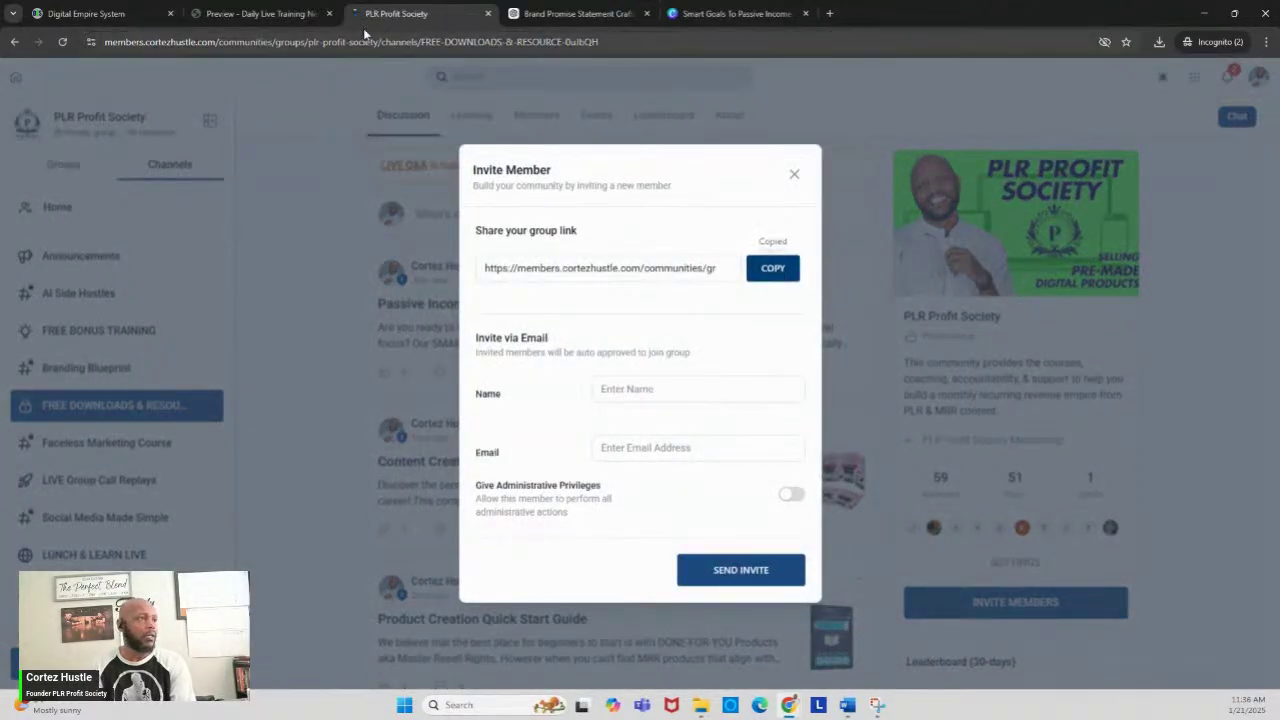
left_click(123, 14)
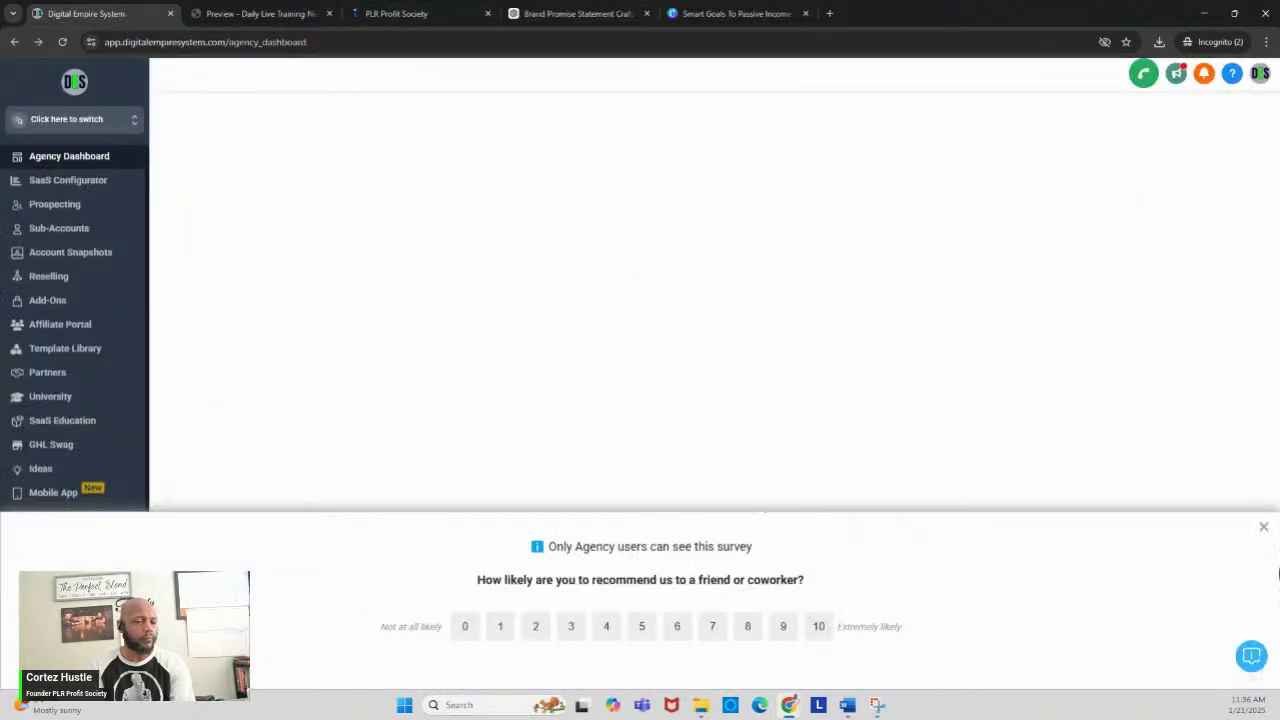
left_click(1265, 528)
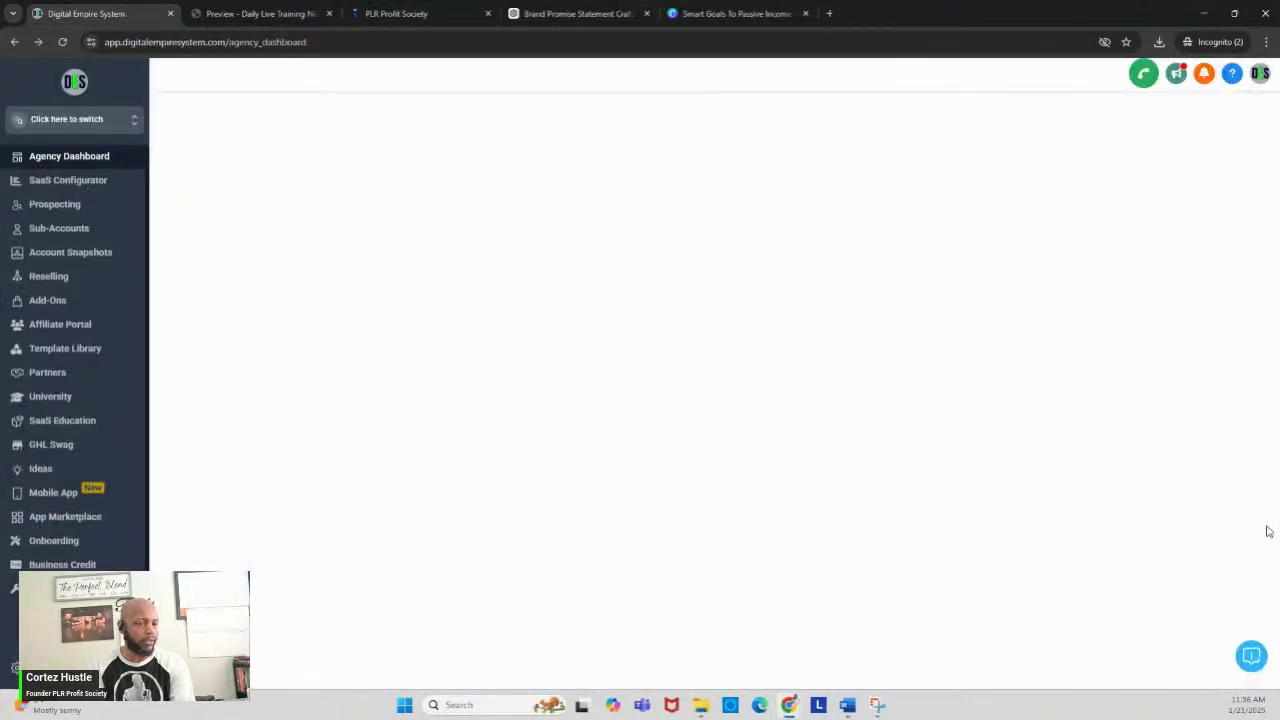